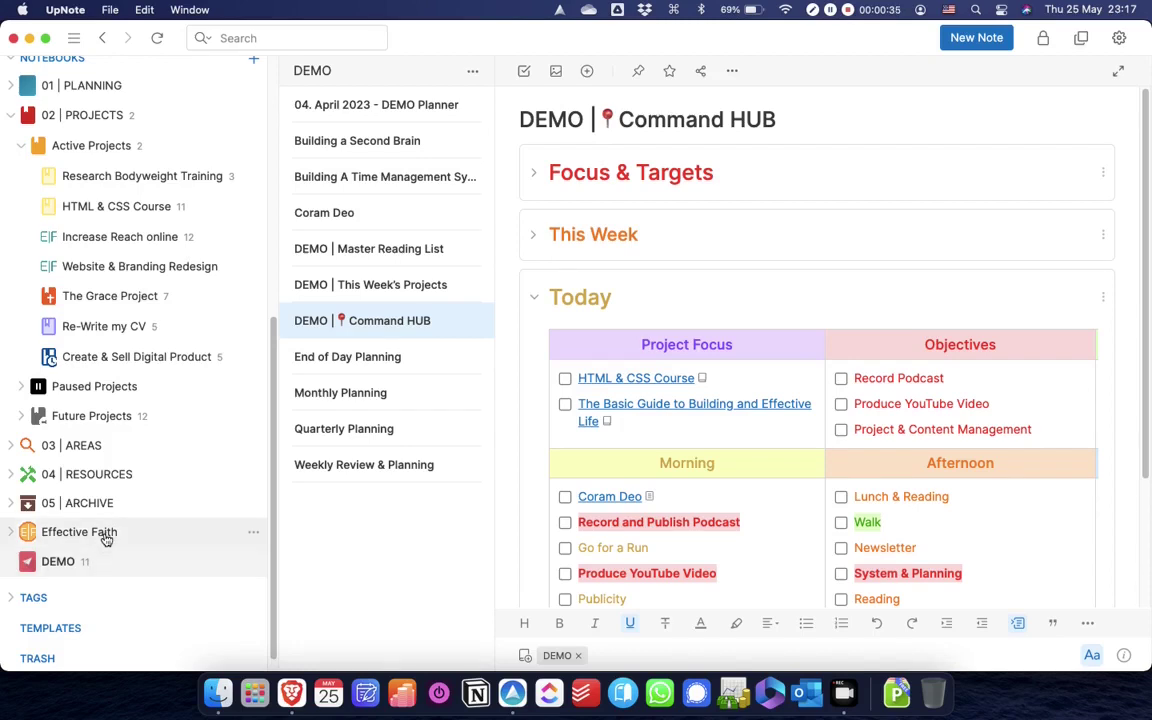
Step: Collapse the Active Projects sub-notebooks, then open the Active Projects notebook under 02 | PROJECTS
click(22, 149)
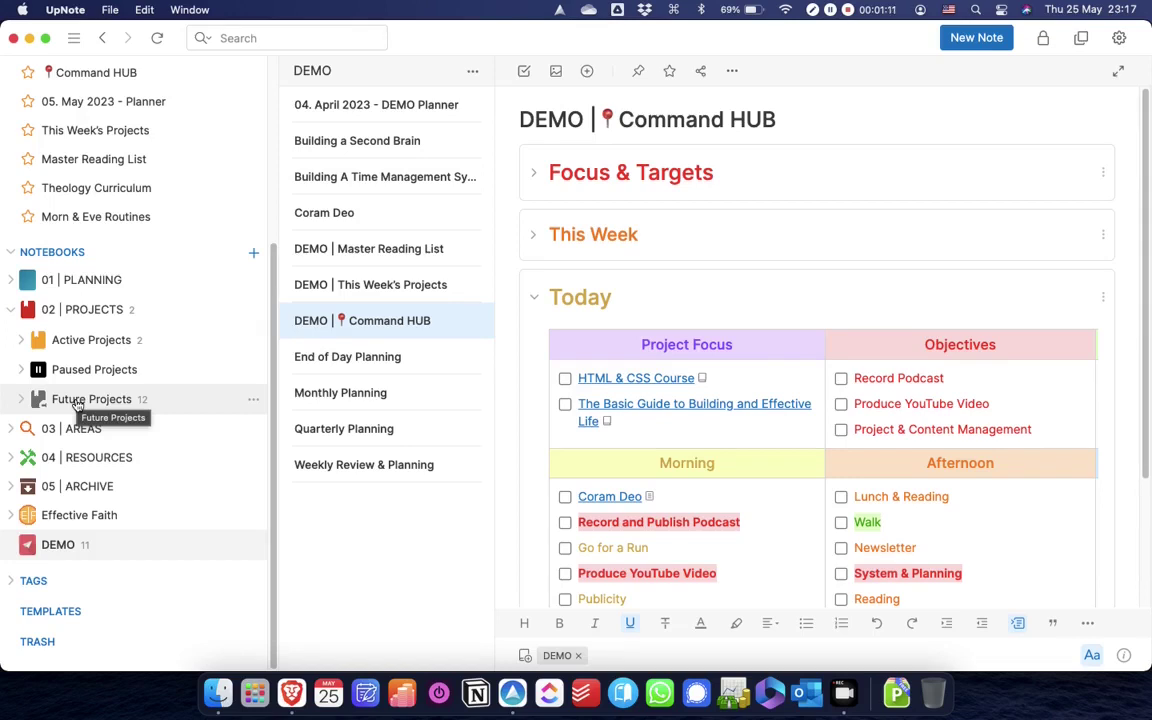
scroll(116, 252, up, 5)
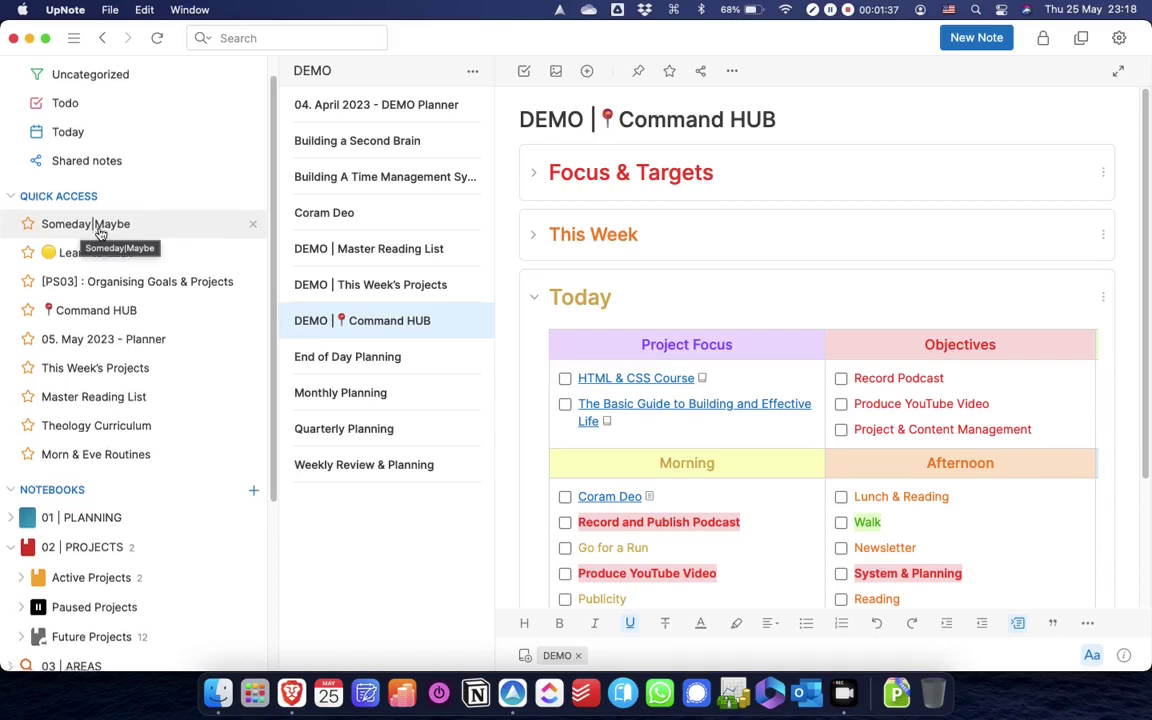
scroll(105, 232, down, 5)
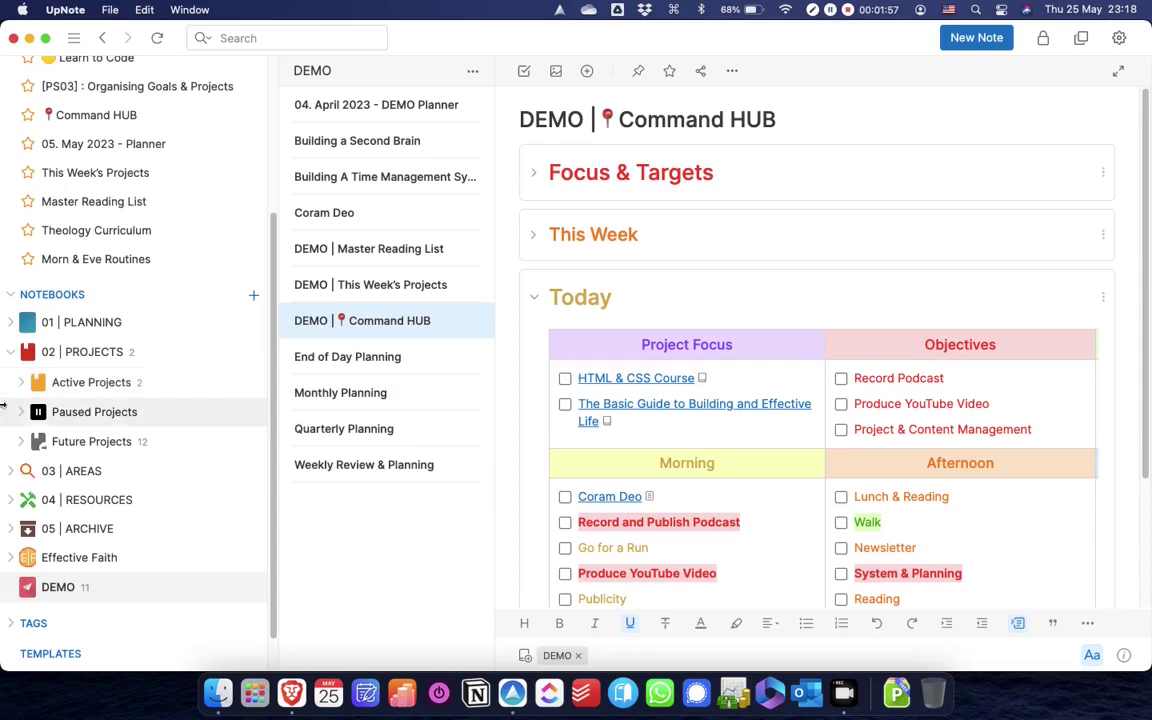
click(92, 383)
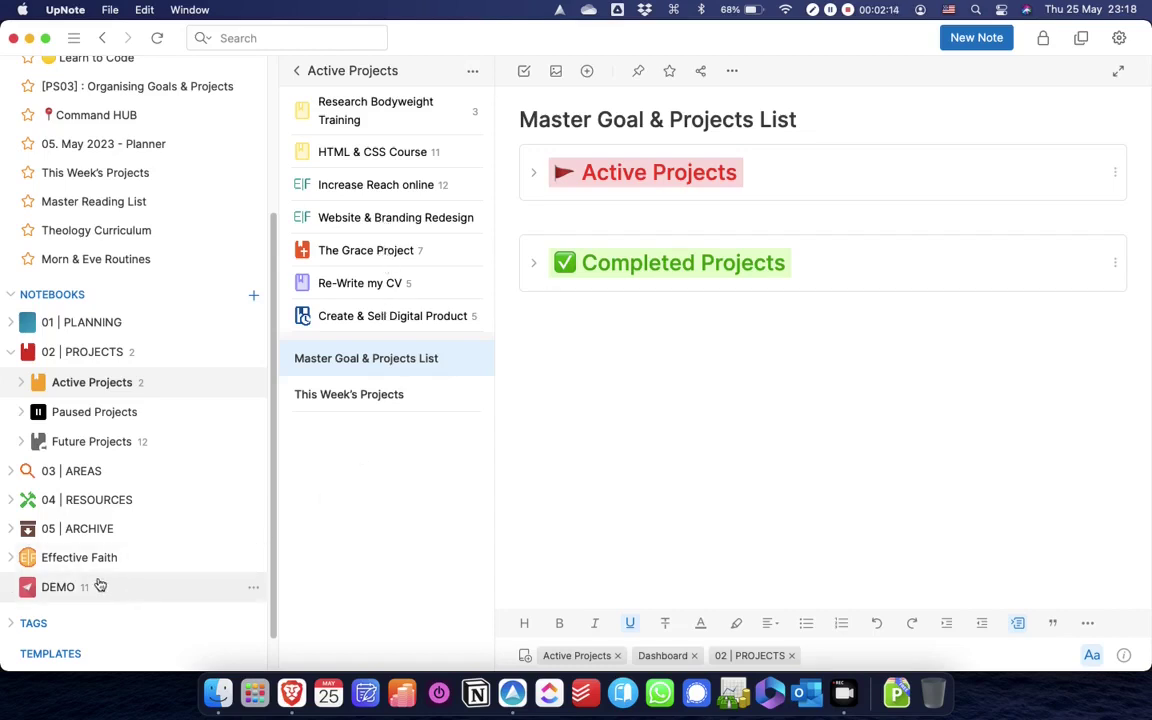
Step: Create a nested notebook named 'New Project' inside the DEMO notebook
click(253, 588)
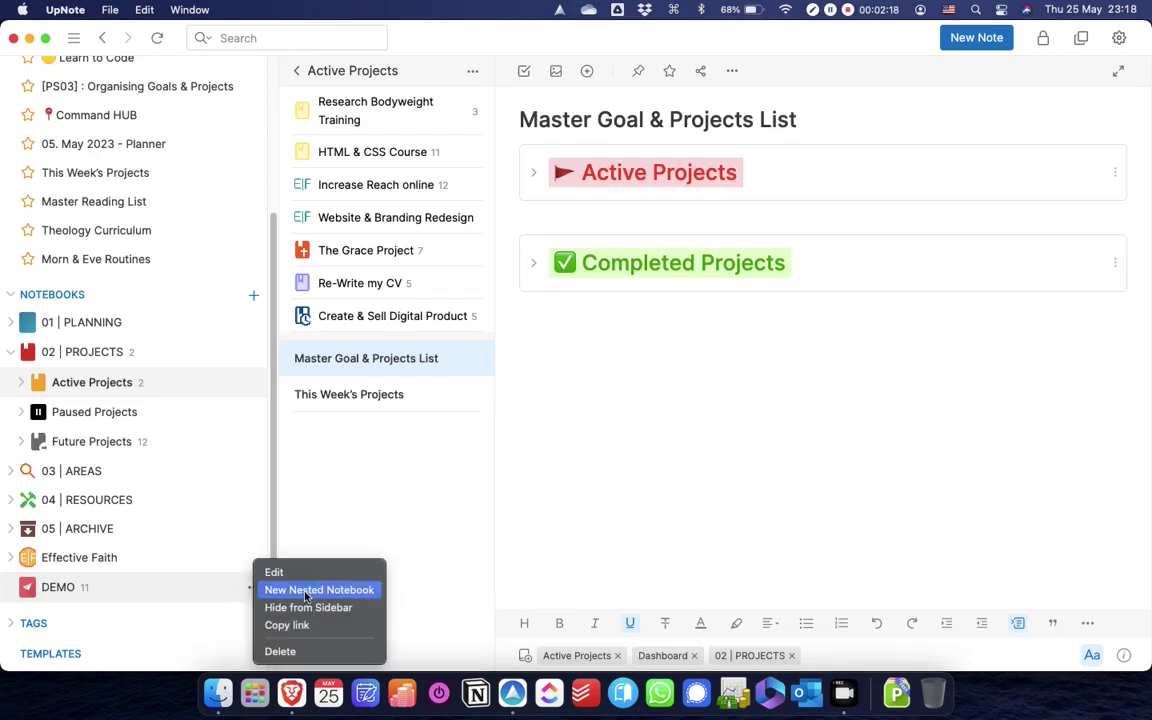
click(306, 592)
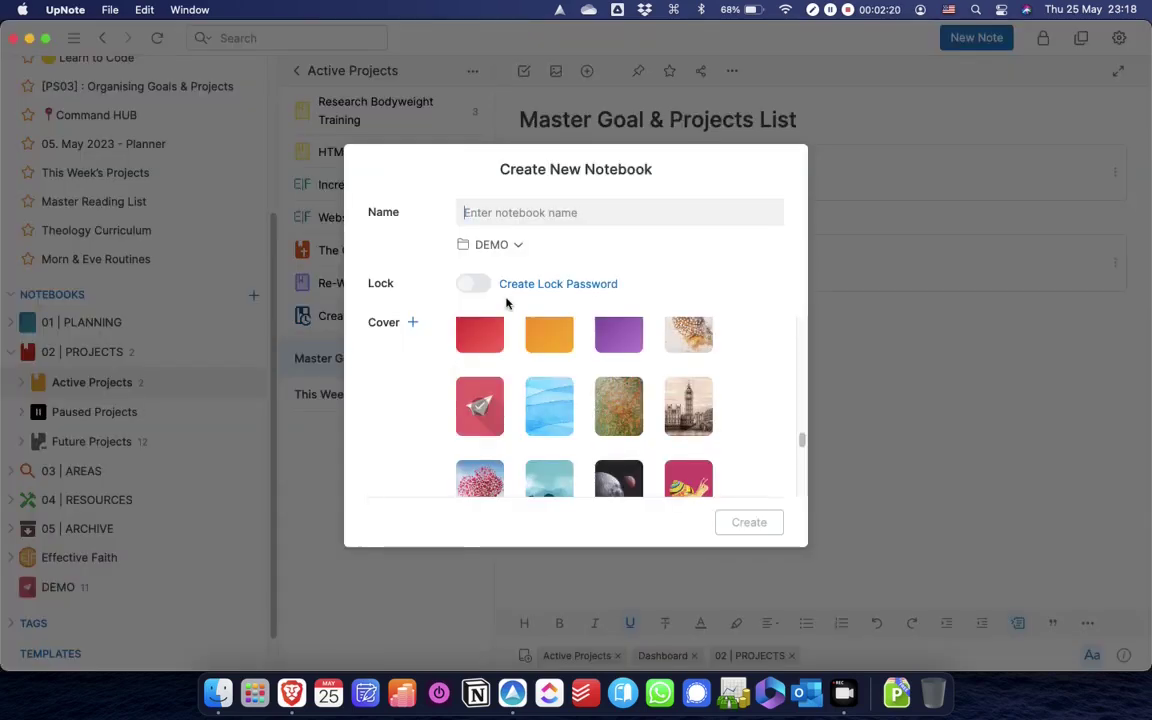
text(New P)
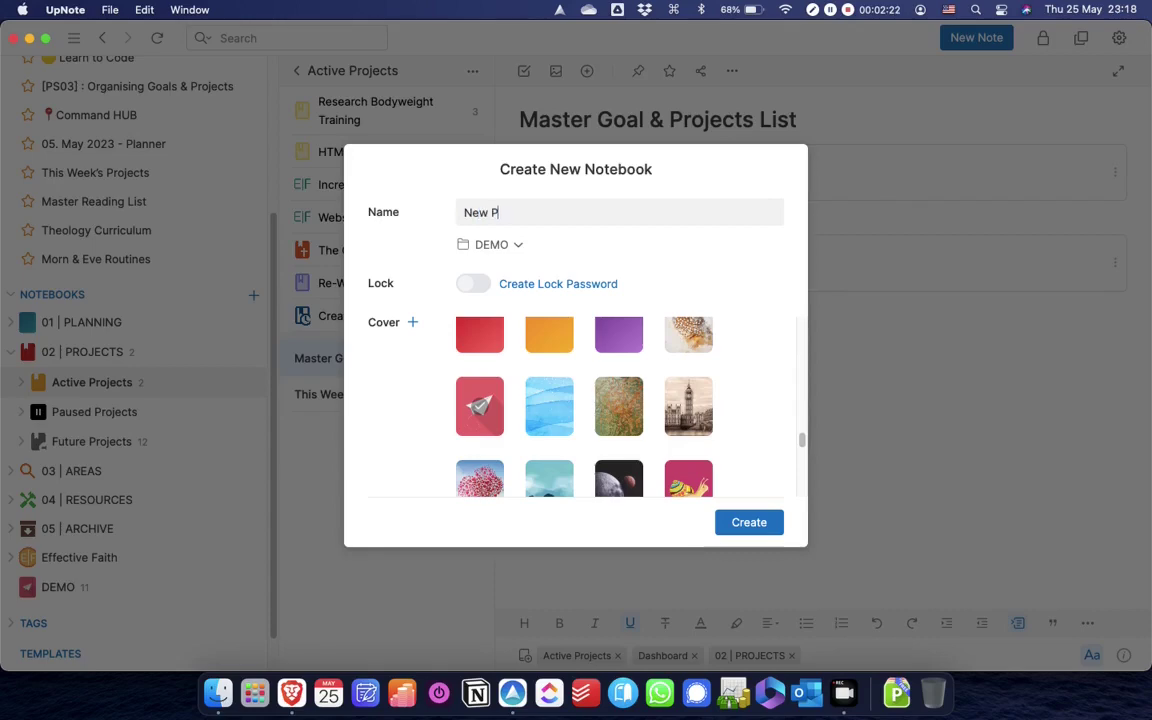
text(roject)
scroll(614, 382, up, 10)
scroll(614, 382, up, 3)
click(747, 523)
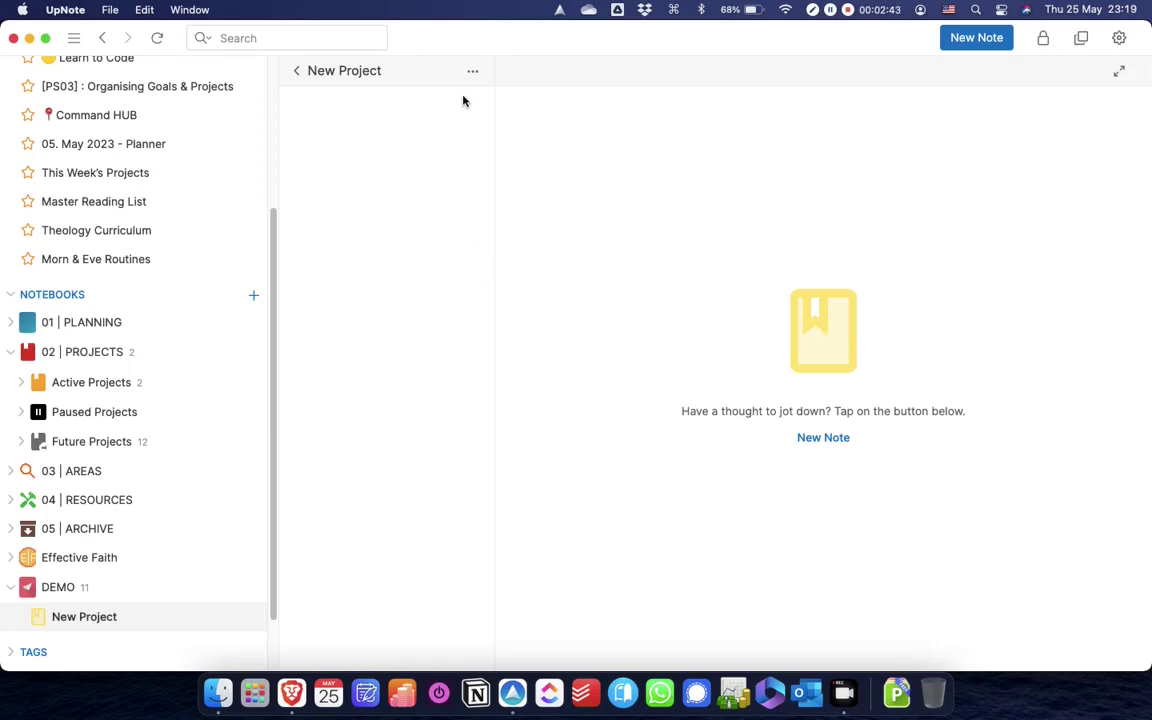
Step: Create a note from the Main Project Note template and give its Project header cell a yellow background
click(823, 437)
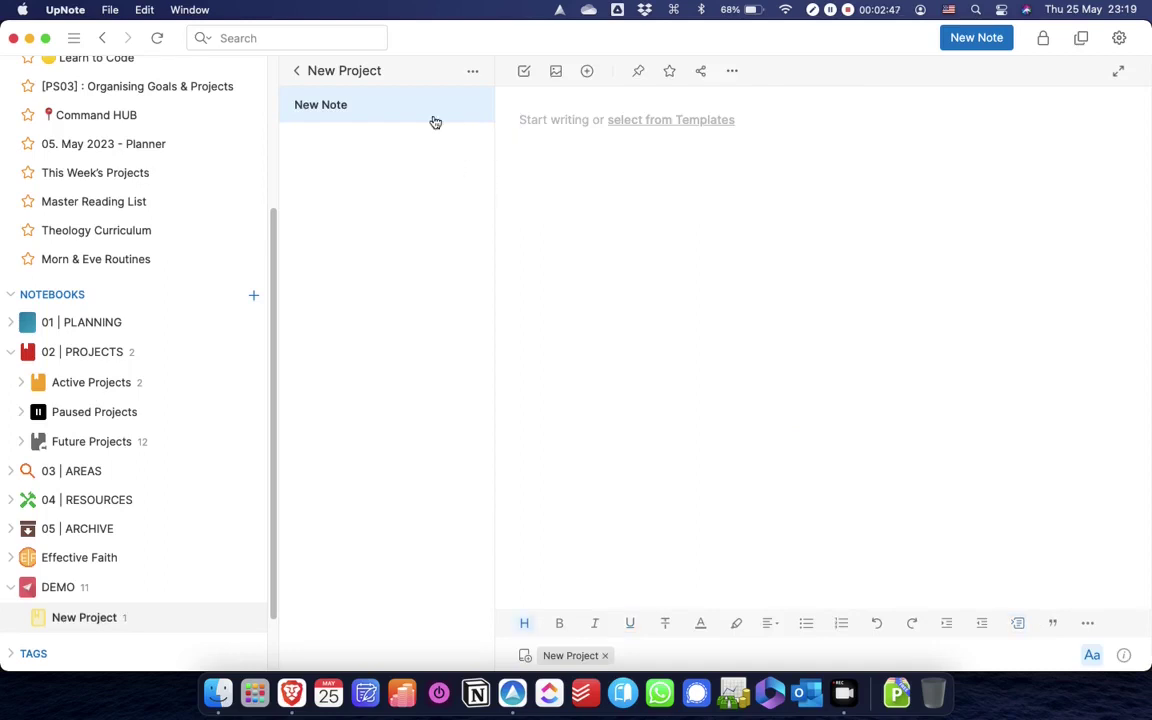
click(633, 118)
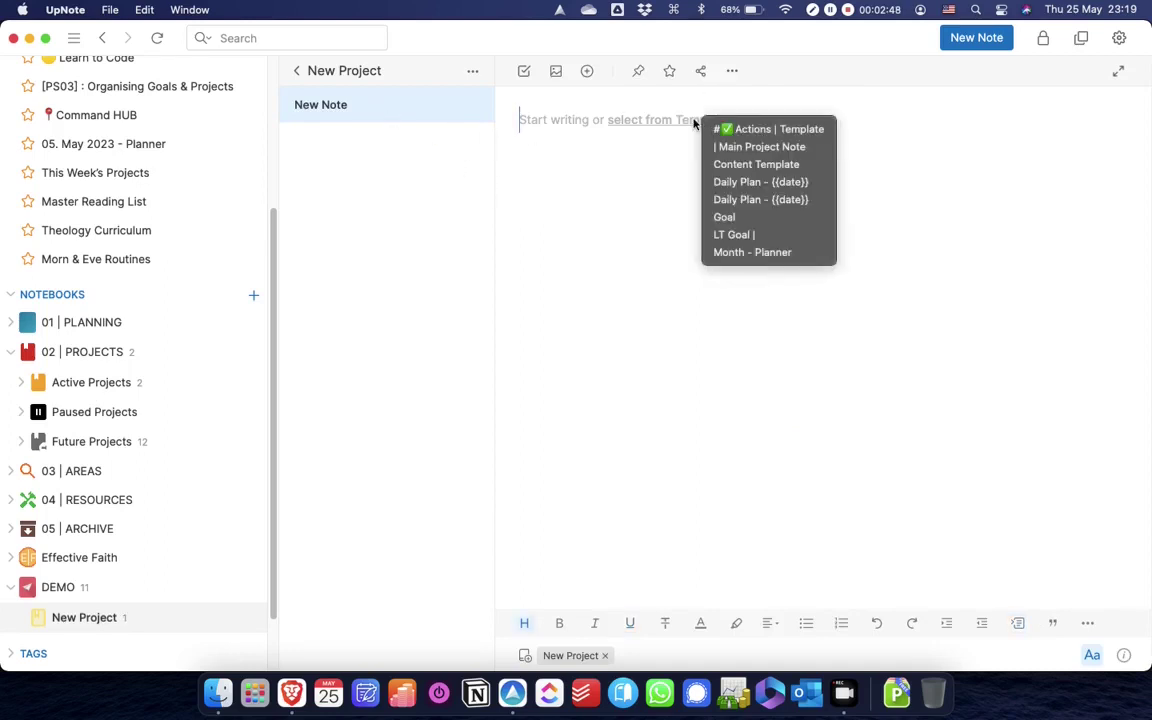
click(771, 150)
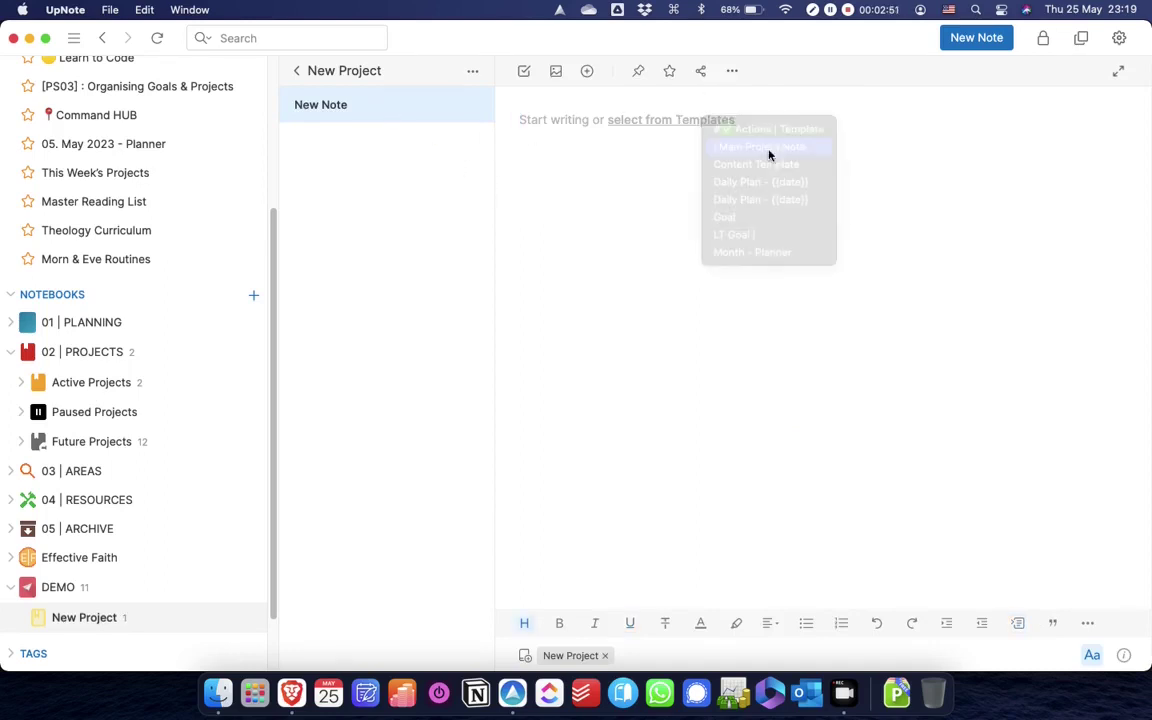
click(718, 160)
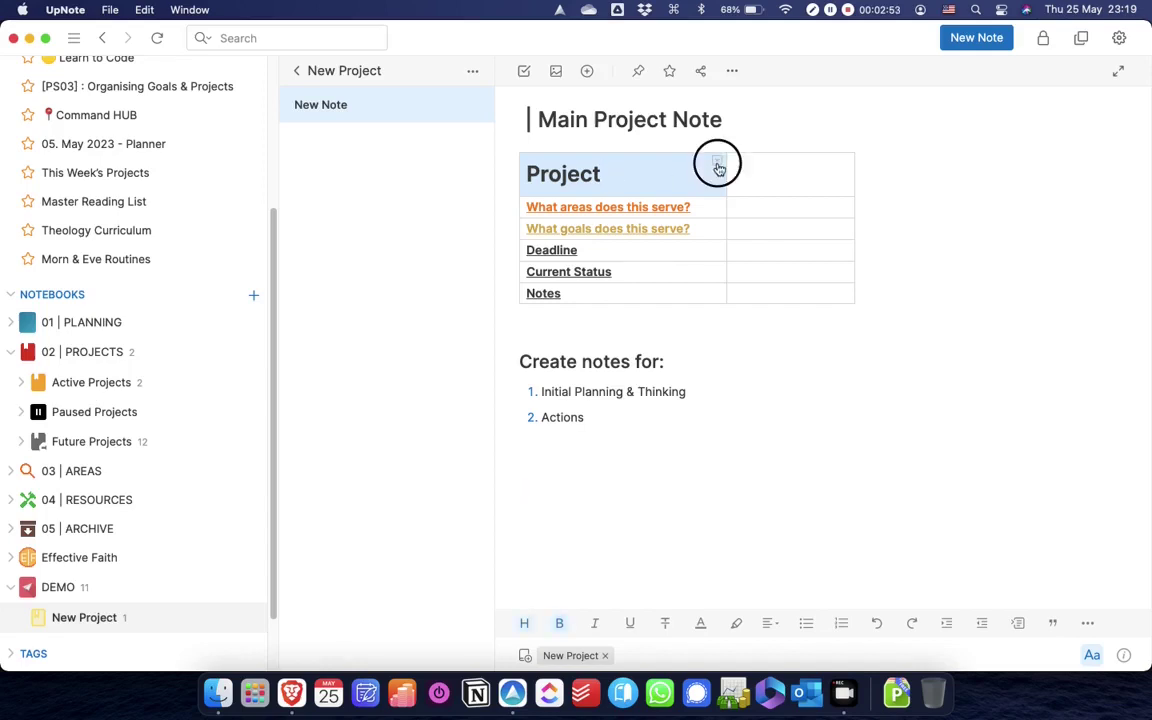
mouse_move(779, 313)
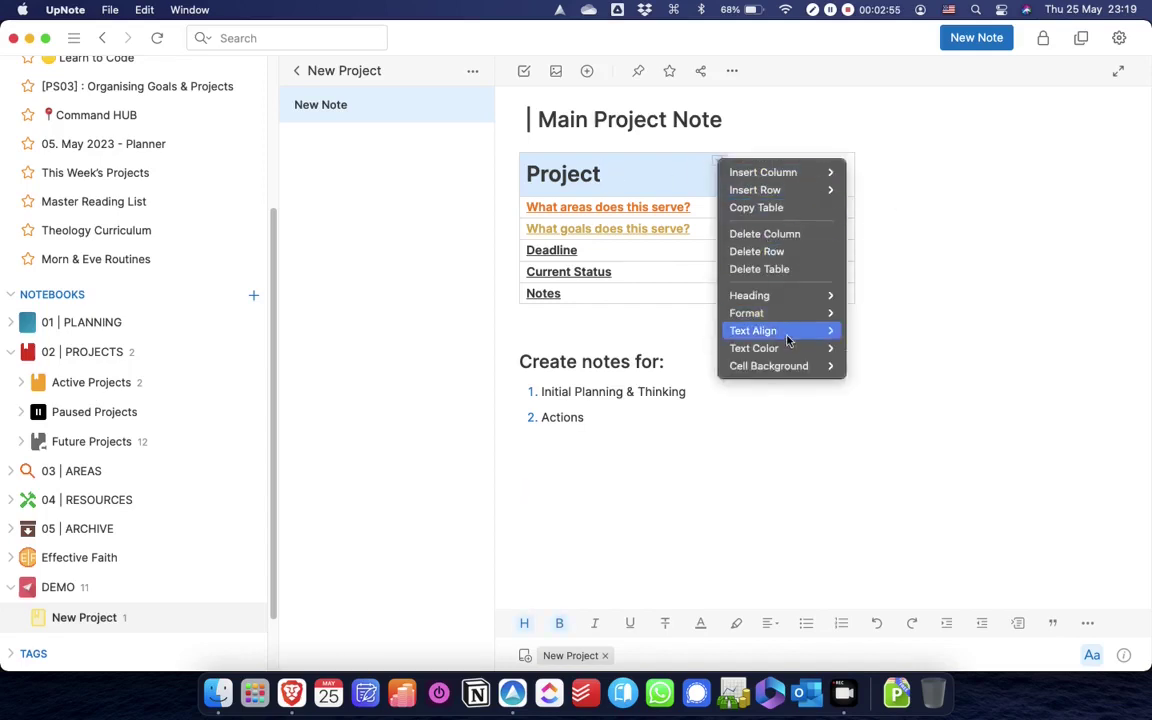
mouse_move(814, 372)
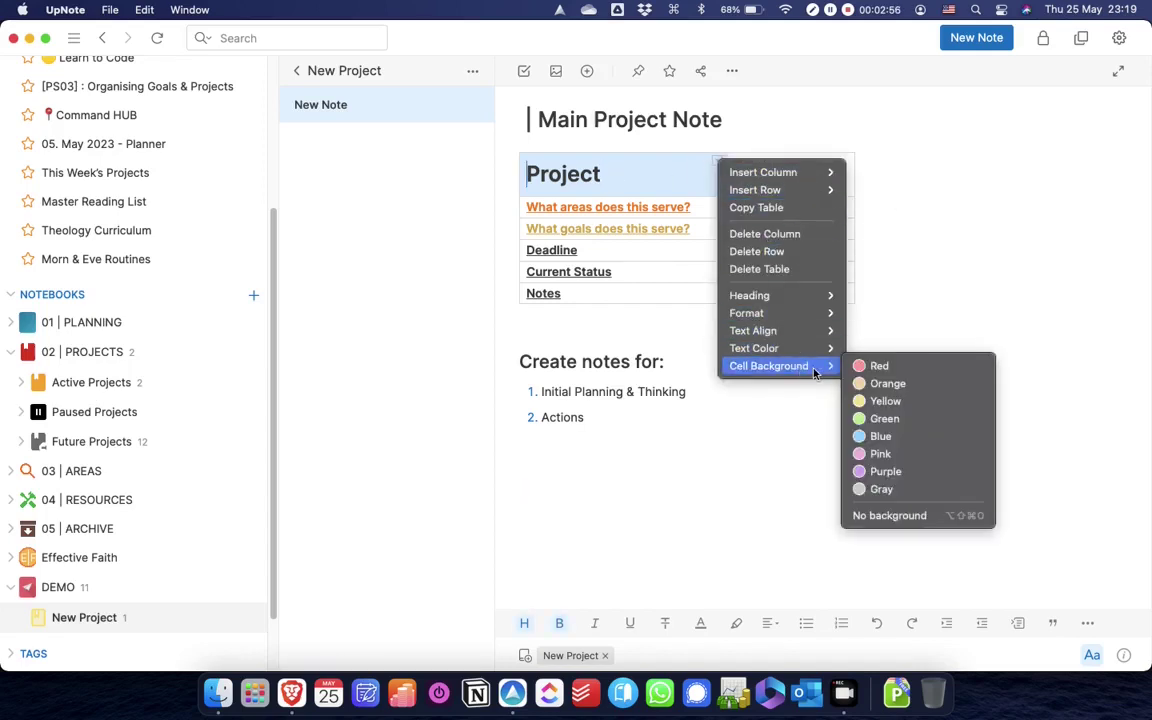
click(884, 401)
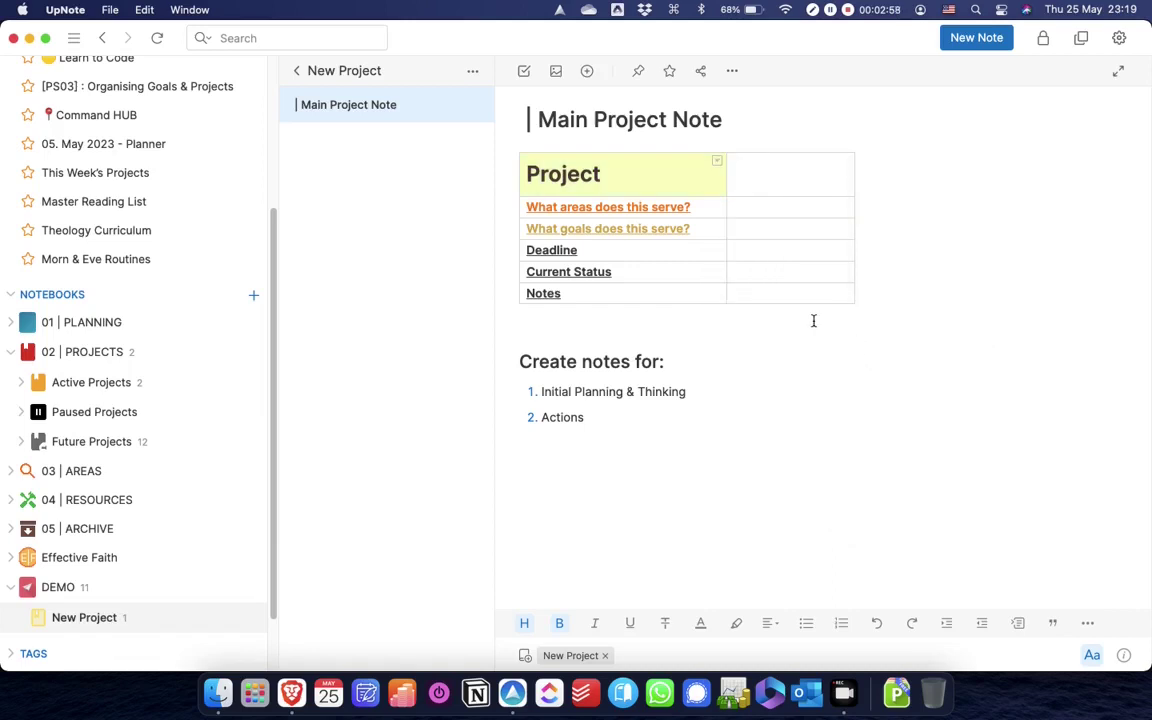
Step: Replace the header cell's word Project with the #_Project tag
click(606, 188)
key(BackSpace)
key(BackSpace)
key(BackSpace)
key(BackSpace)
key(BackSpace)
key(BackSpace)
key(BackSpace)
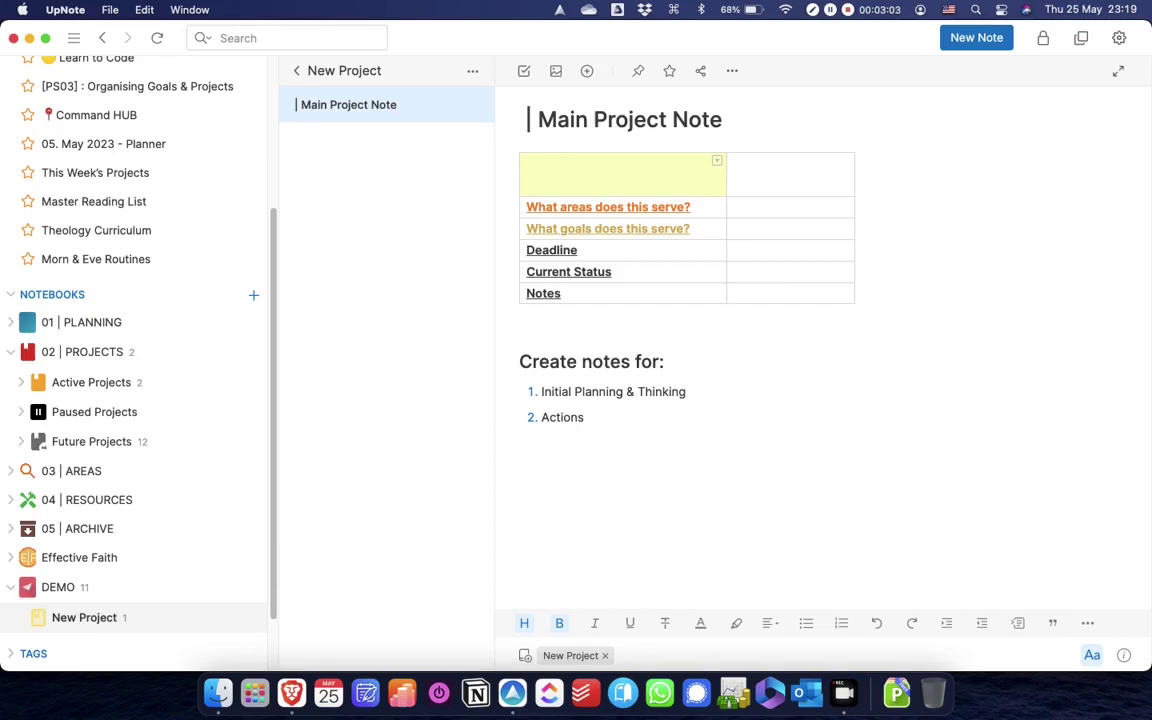
text(#)
key(Down)
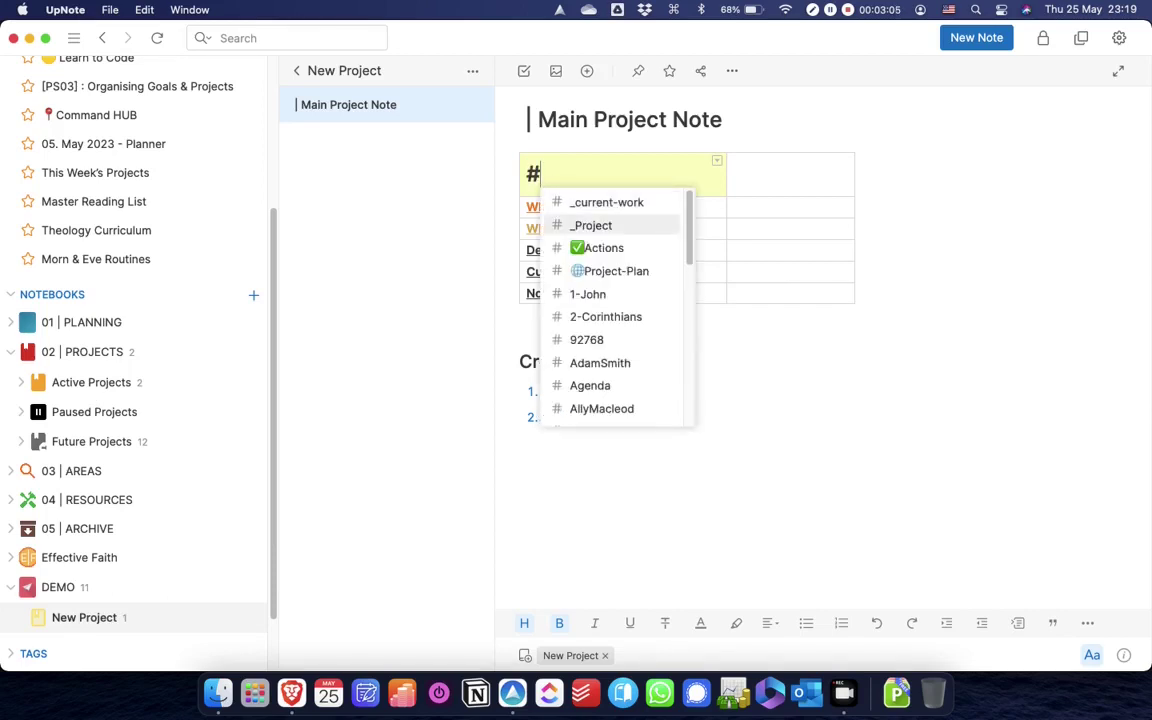
key(Return)
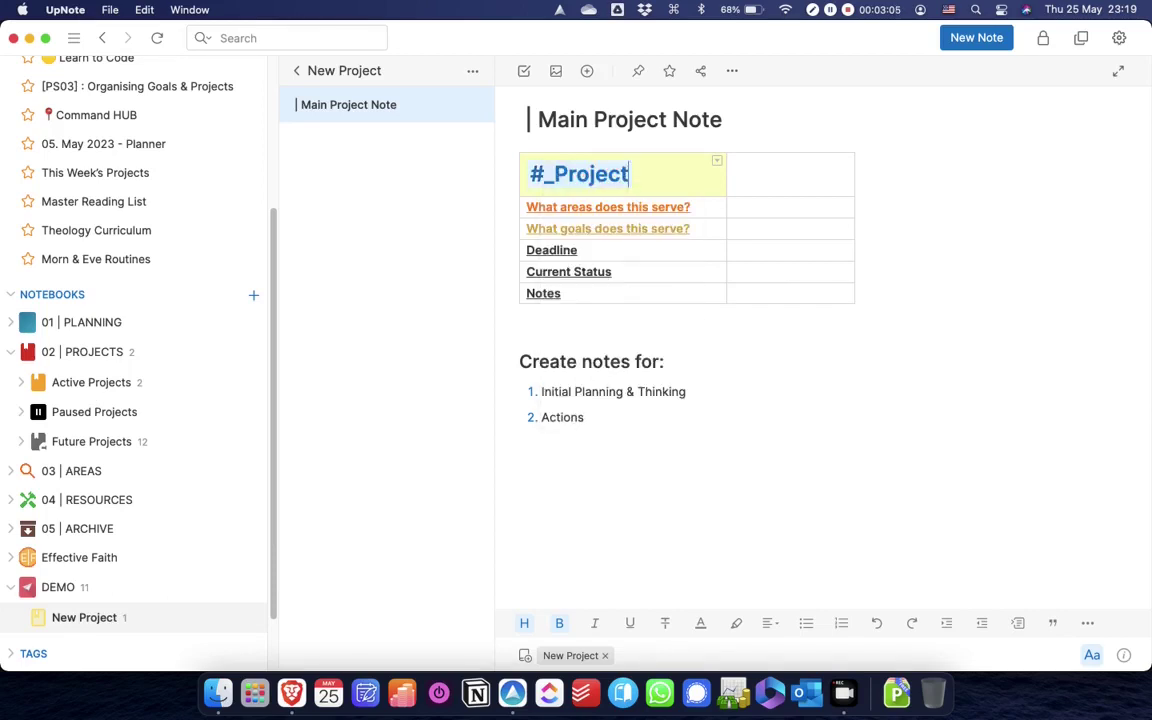
Step: Insert a 🟡 yellow circle emoji at the start of the note title
click(533, 119)
click(144, 10)
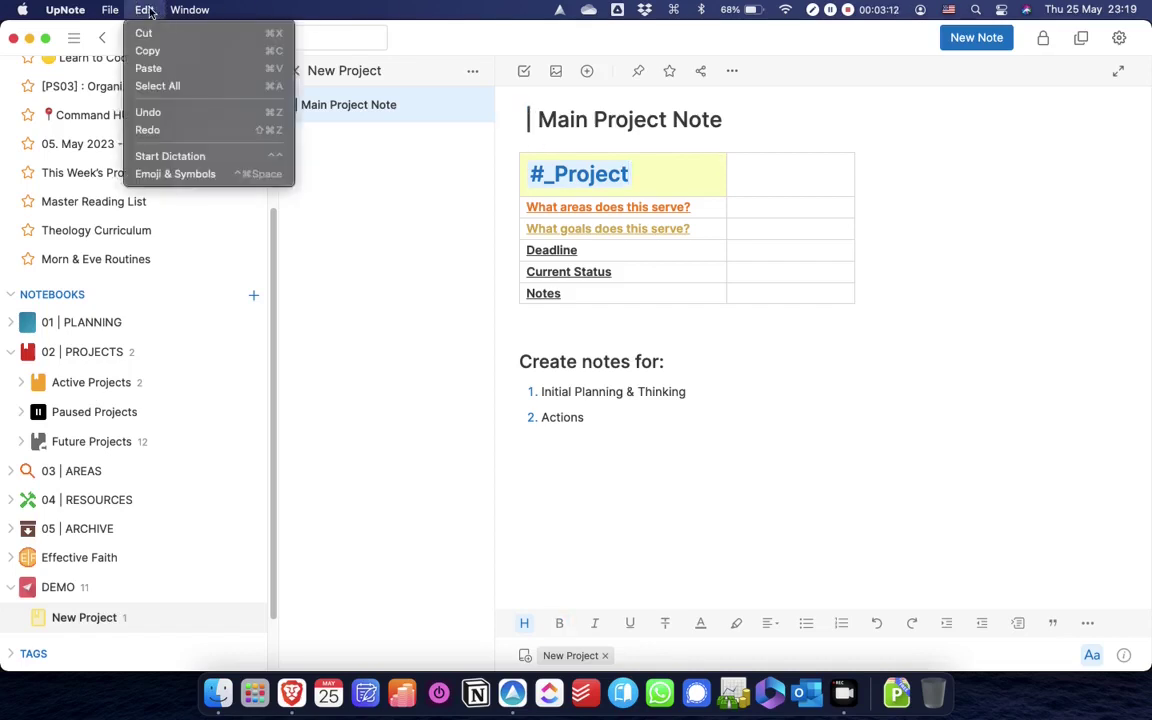
click(212, 174)
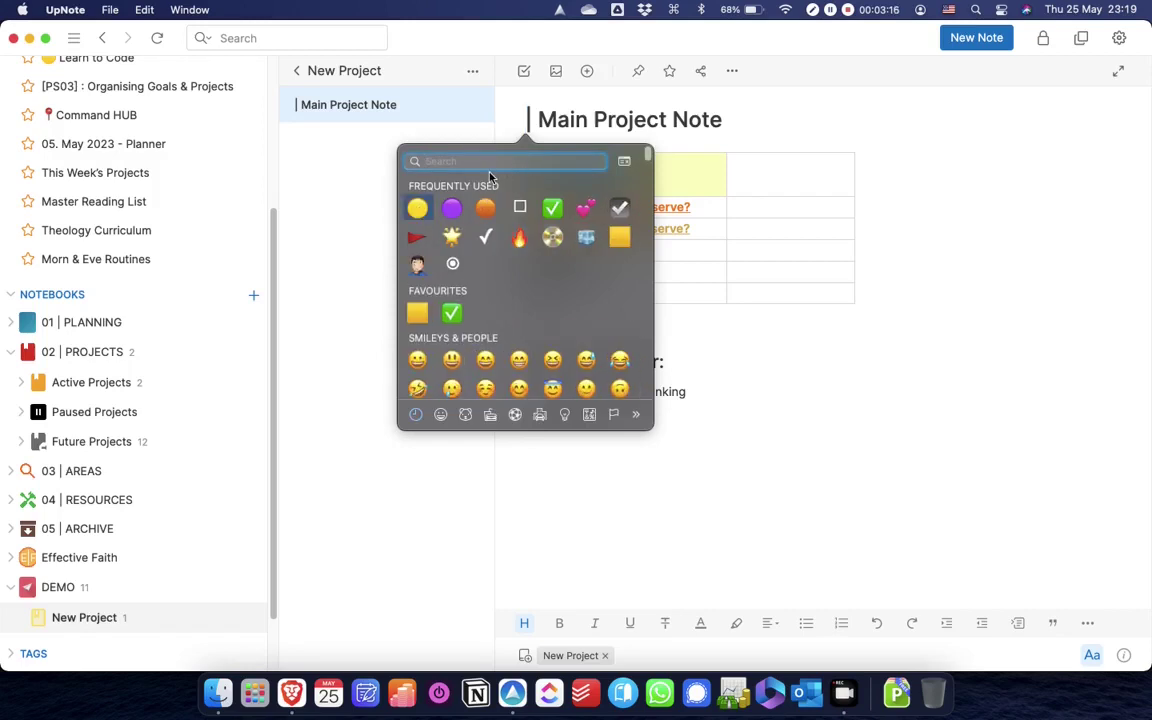
click(410, 206)
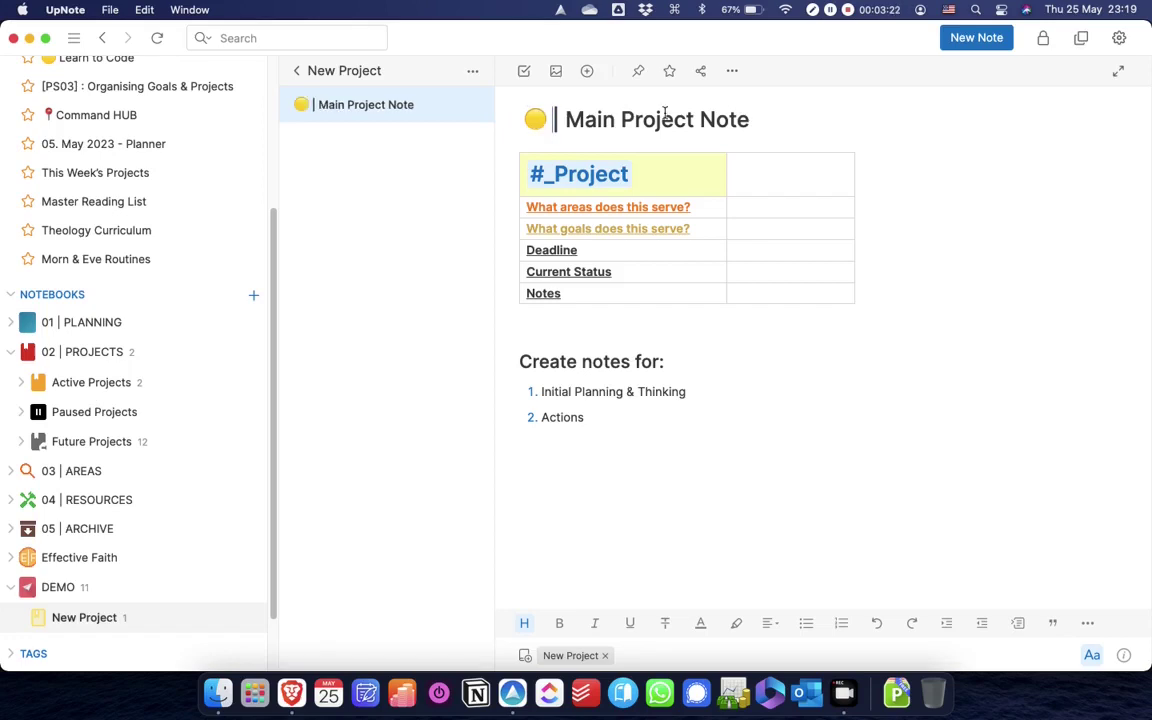
Step: Retitle the note 'New Project' and paste the full title into the cell beside #_Project
drag(749, 121, 569, 121)
text(New )
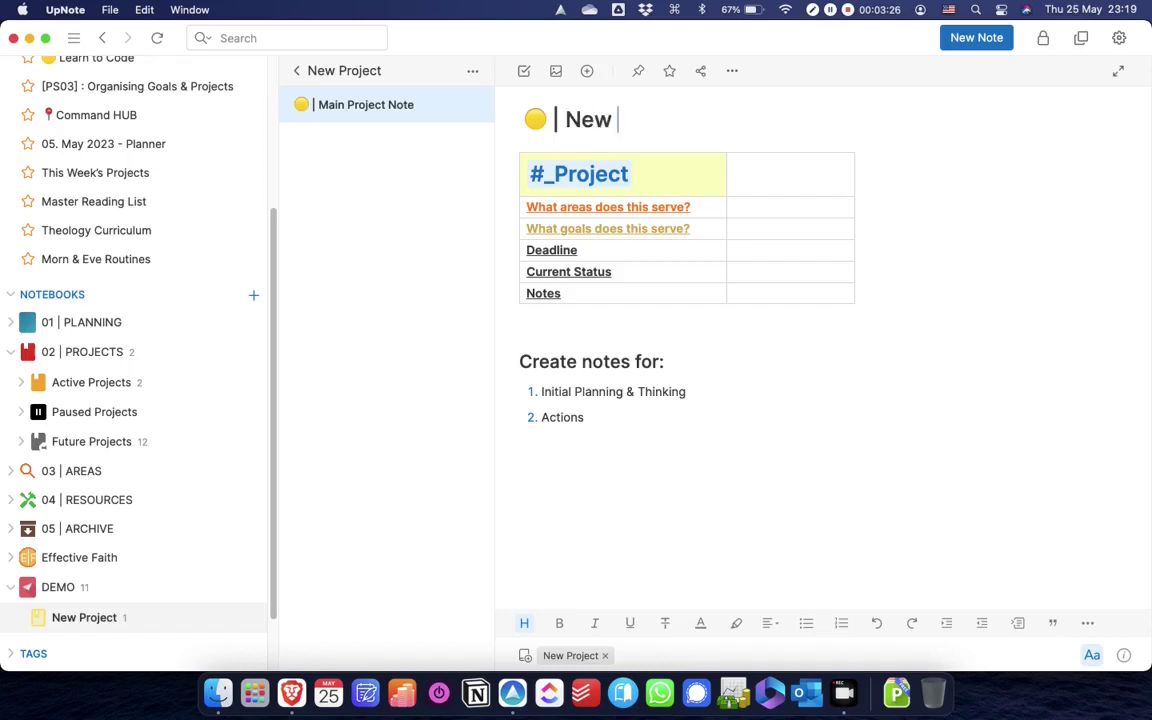
text(Project)
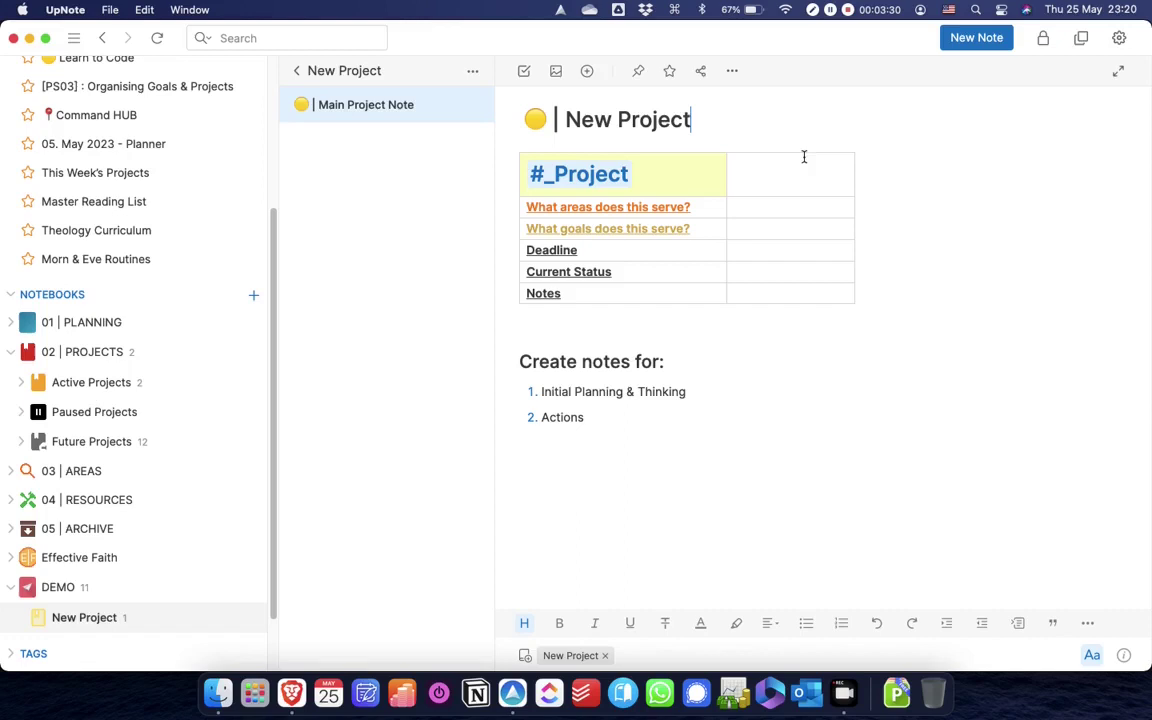
drag(694, 121, 506, 131)
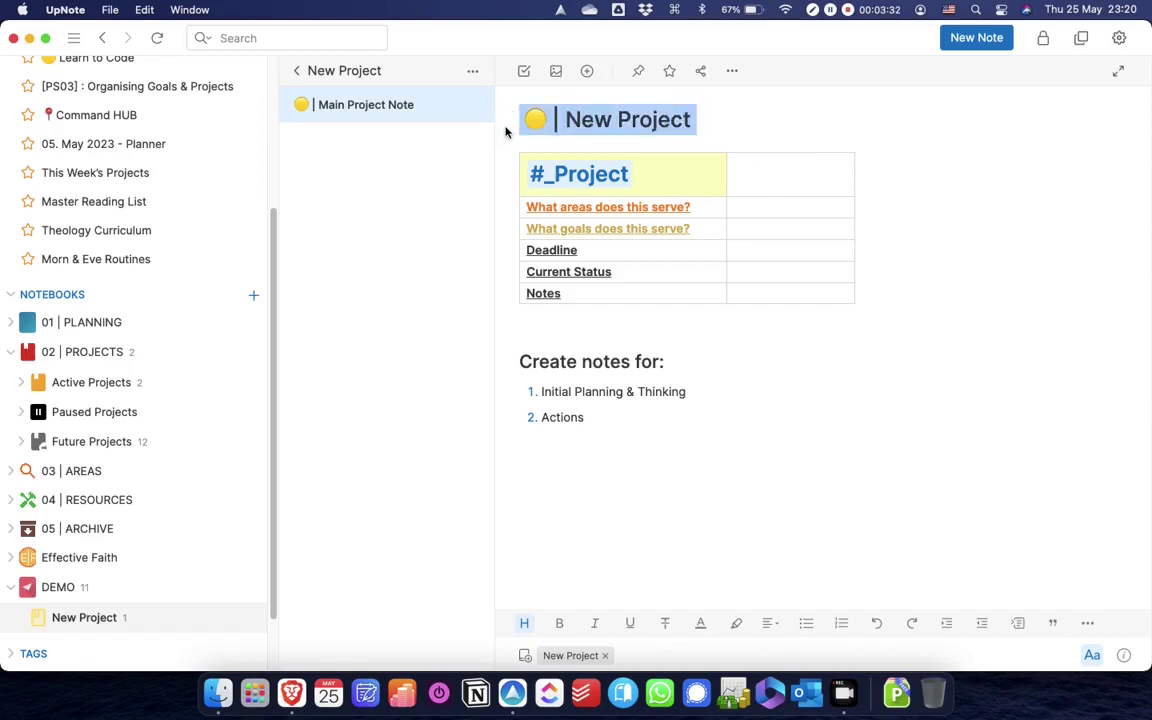
key(super+c)
click(758, 172)
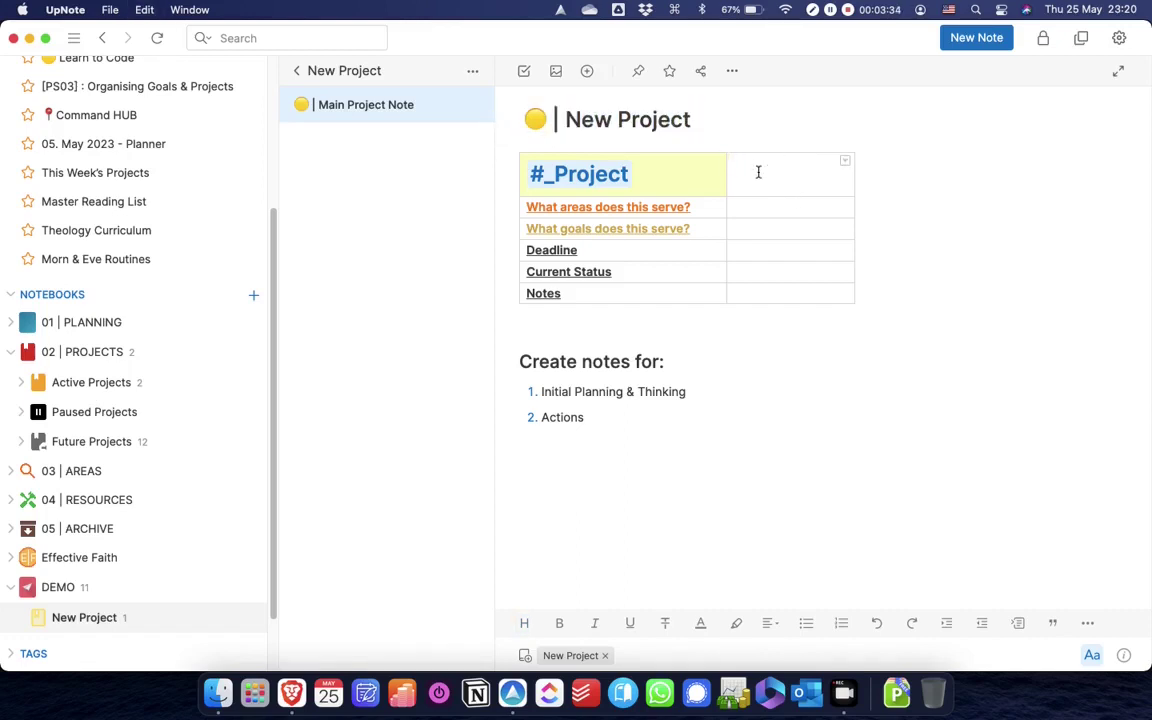
key(super+v)
Step: Format the pasted title as a ## heading, widen the right column, and remove the blank line
click(748, 187)
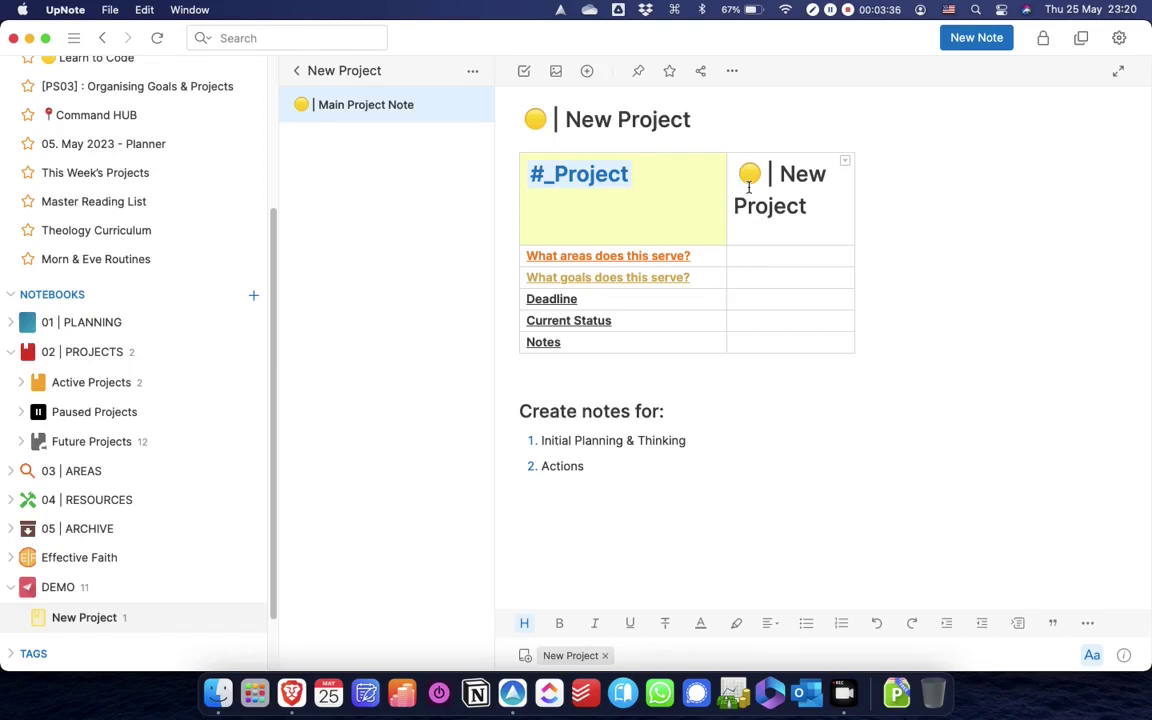
text(##)
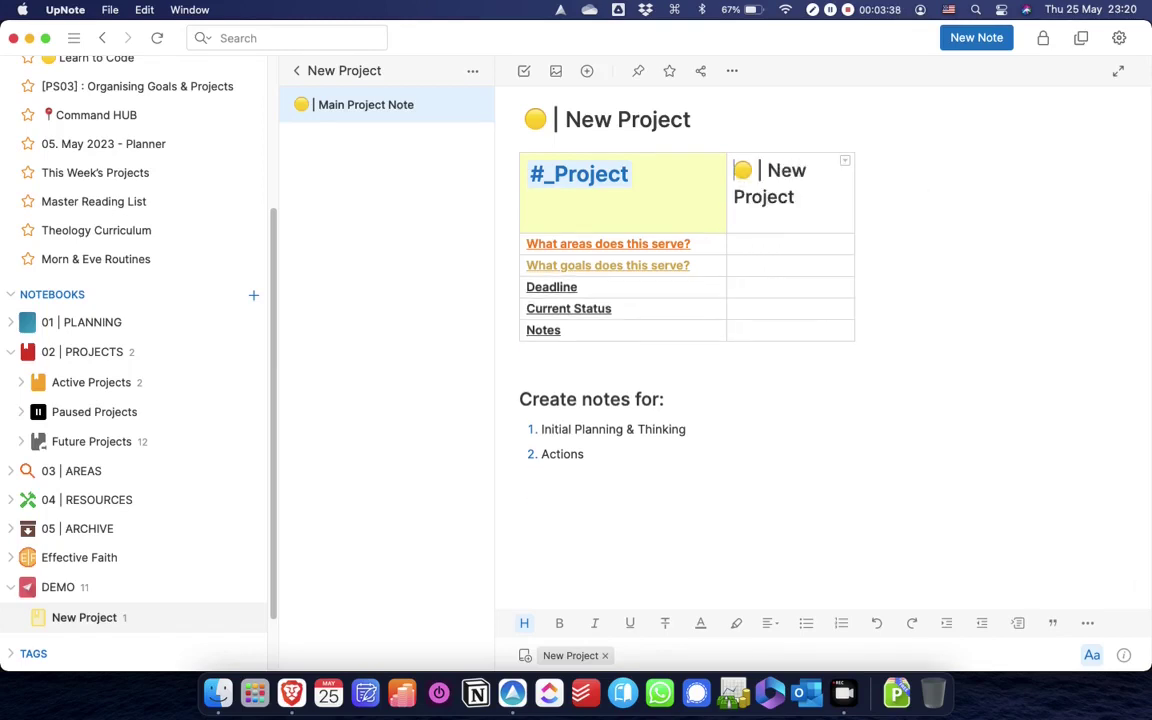
drag(852, 200, 960, 200)
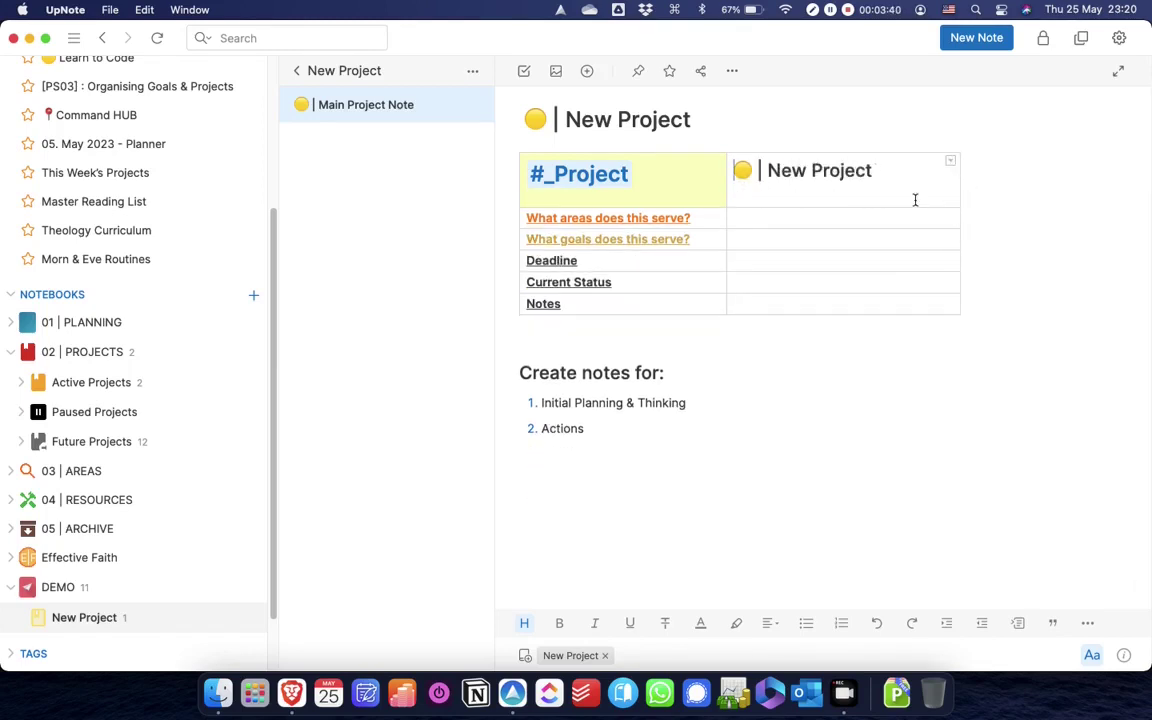
click(859, 195)
key(BackSpace)
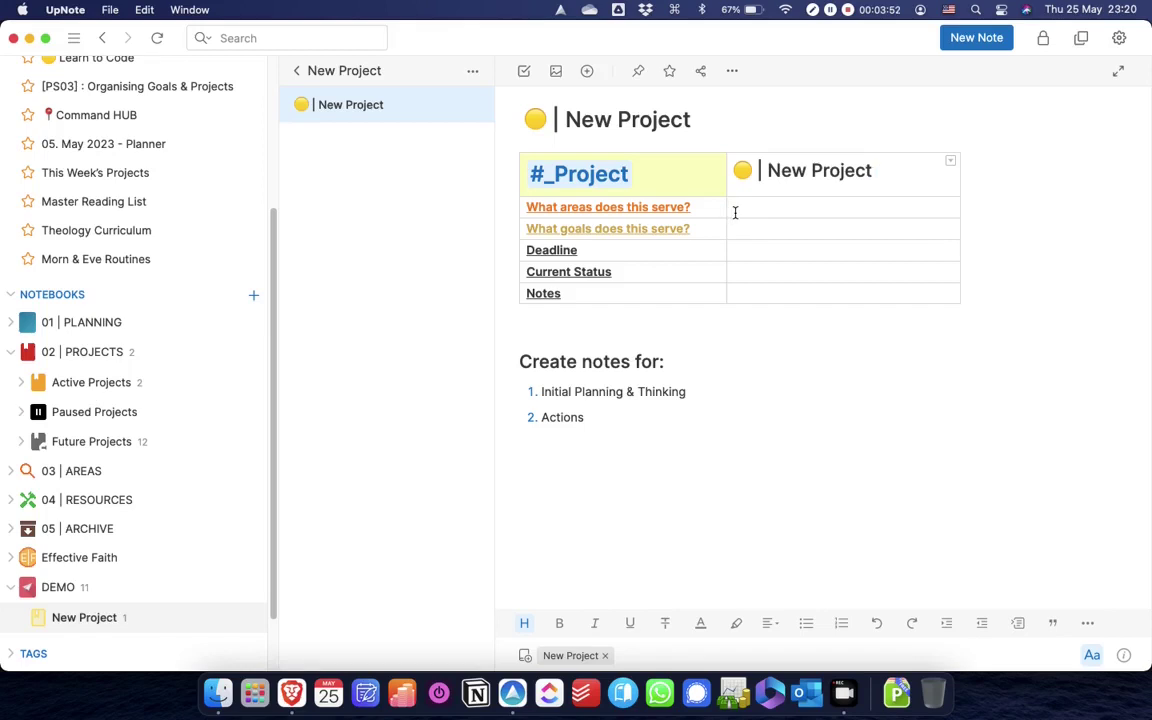
Step: Fill the table with 'Personal Development' as the area served and 'Just Started' as Current Status
click(764, 213)
text(Personal D)
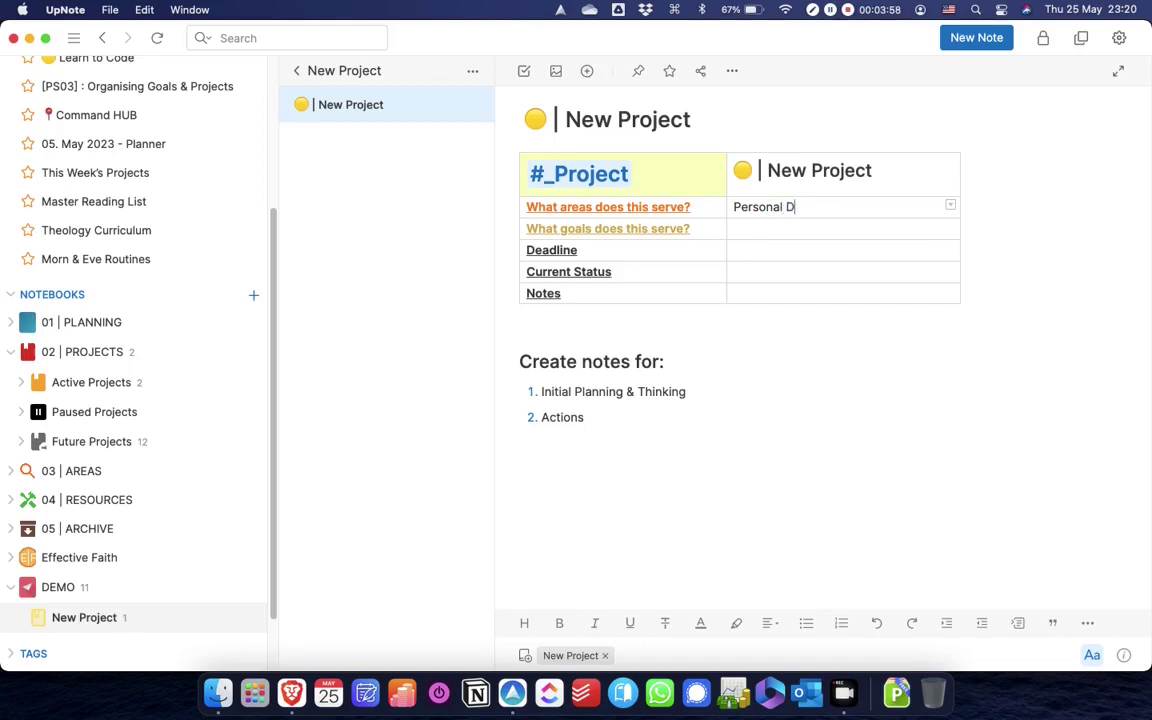
text(evelopment)
click(760, 232)
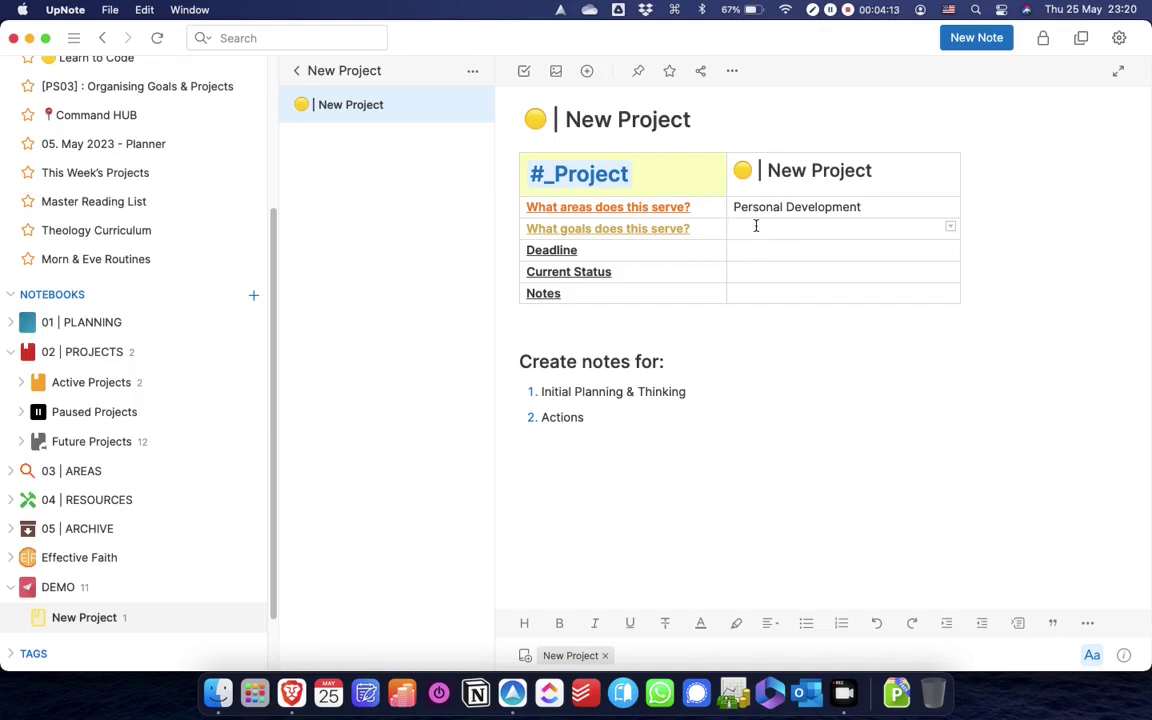
click(757, 277)
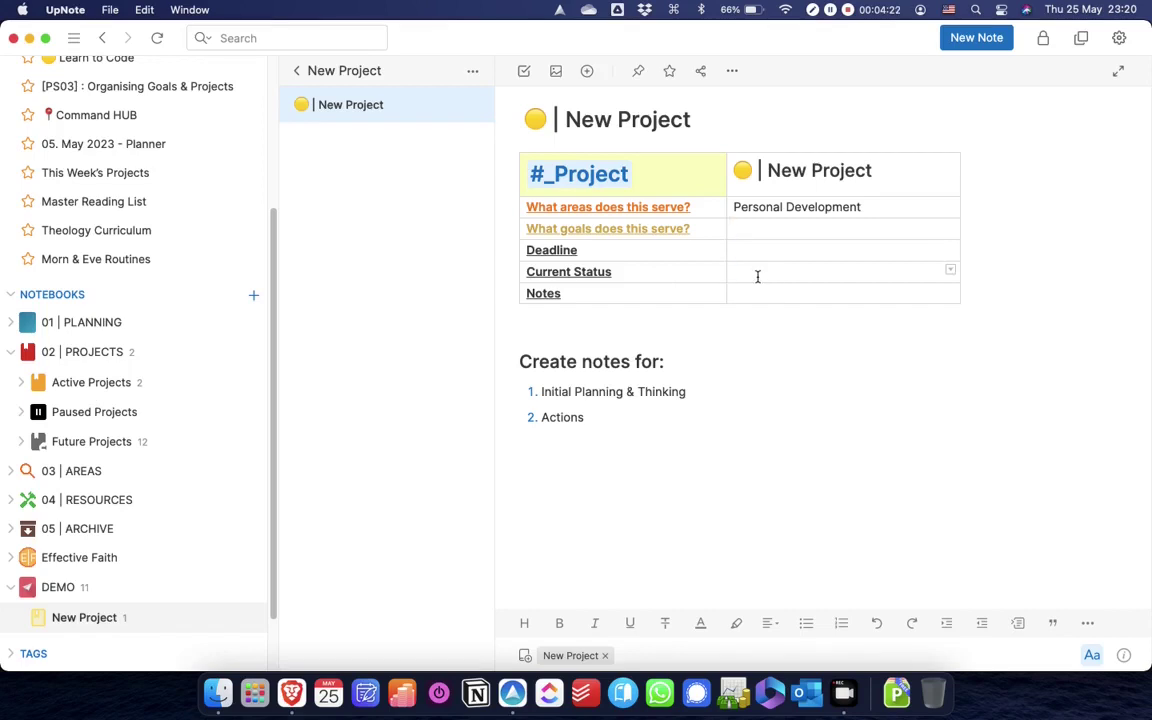
text(Just Started)
Step: Create a new note from the Actions template and retitle it 'New Project'
click(980, 49)
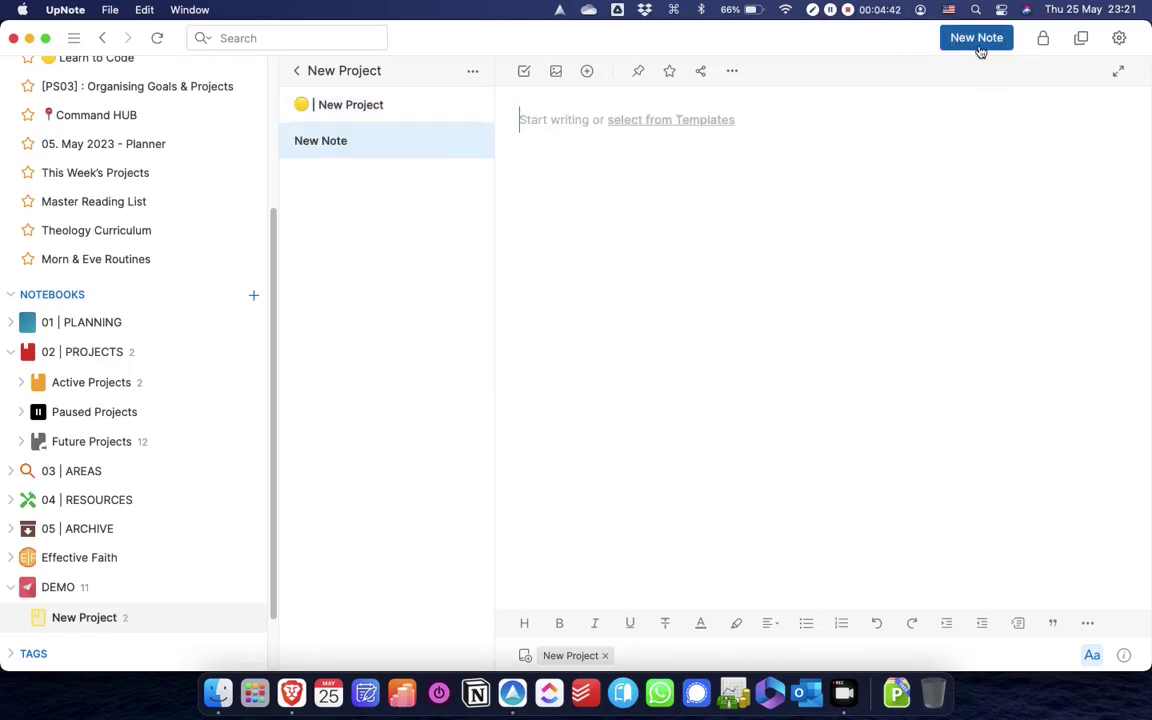
click(668, 118)
click(718, 125)
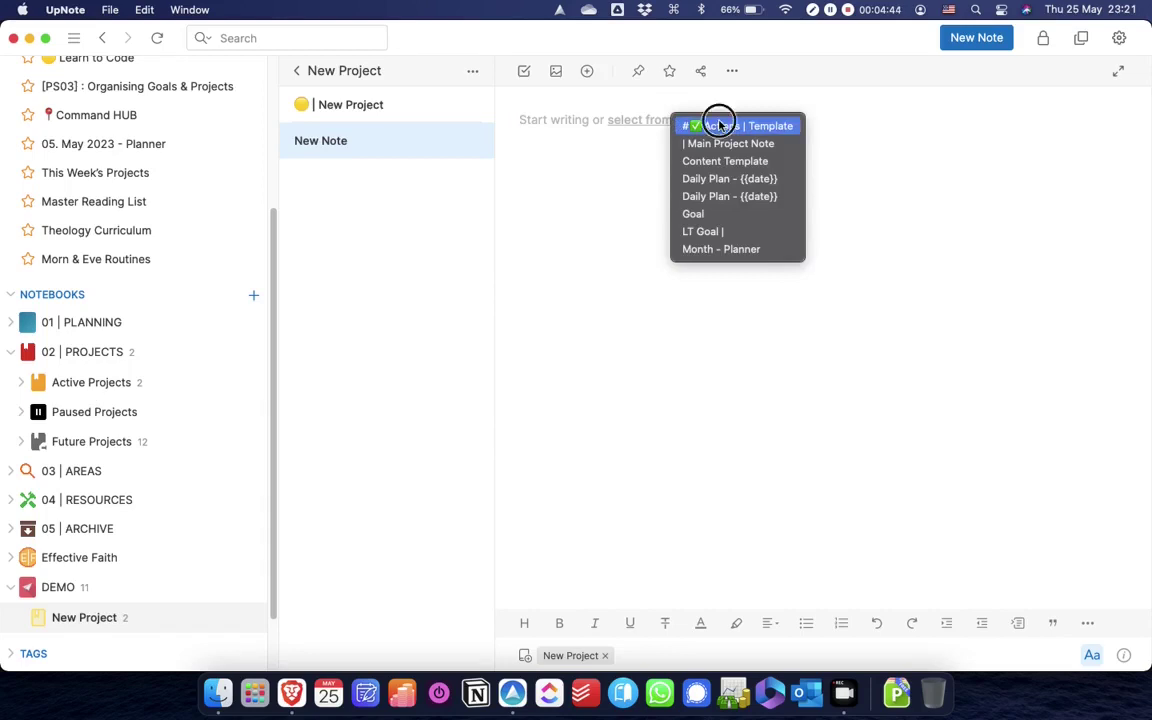
double_click(704, 119)
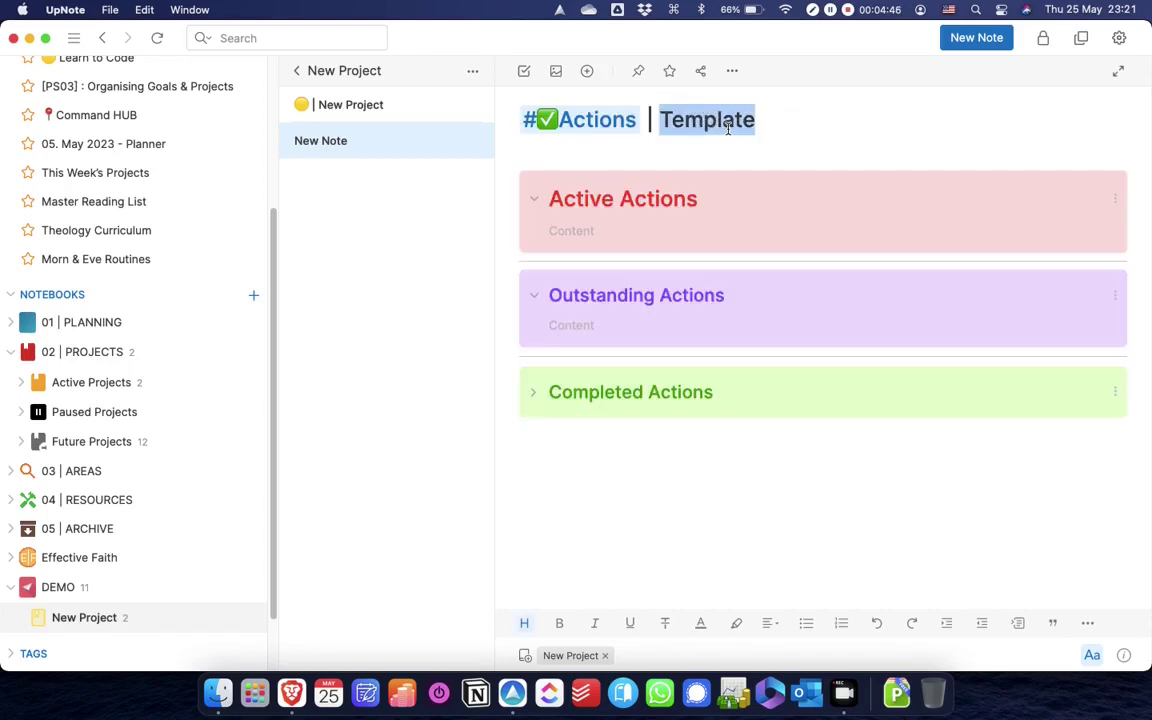
text(New Project)
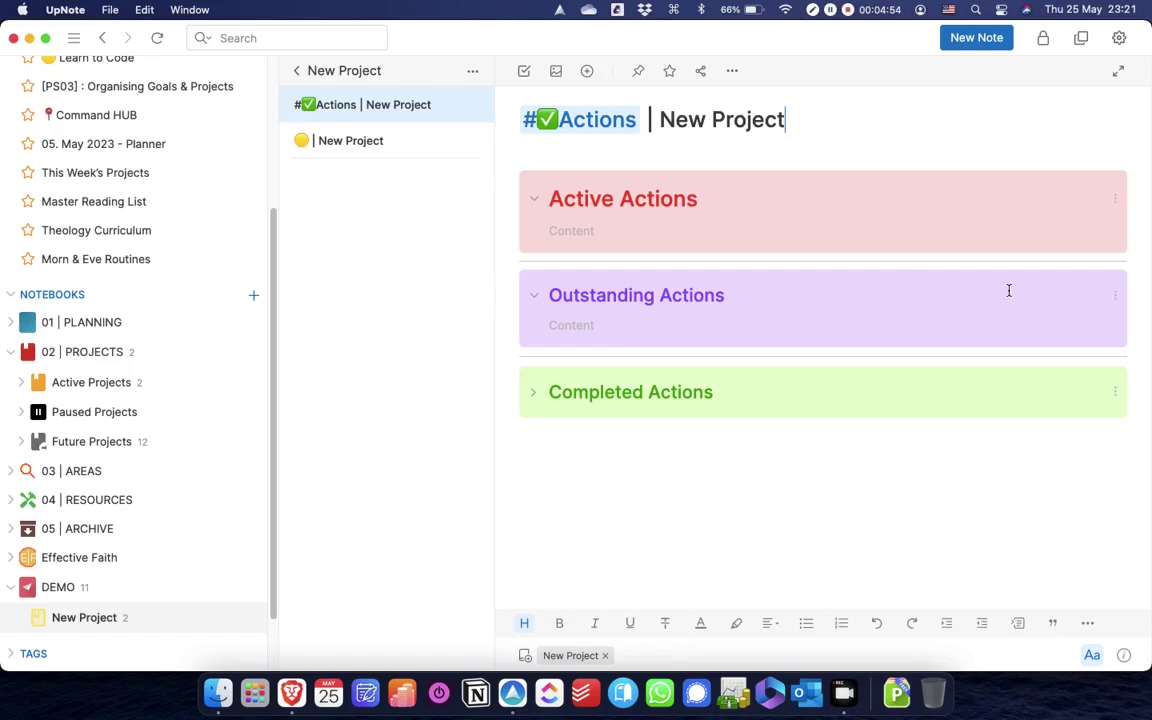
Step: Make the Outstanding Actions heading yellow
click(1114, 296)
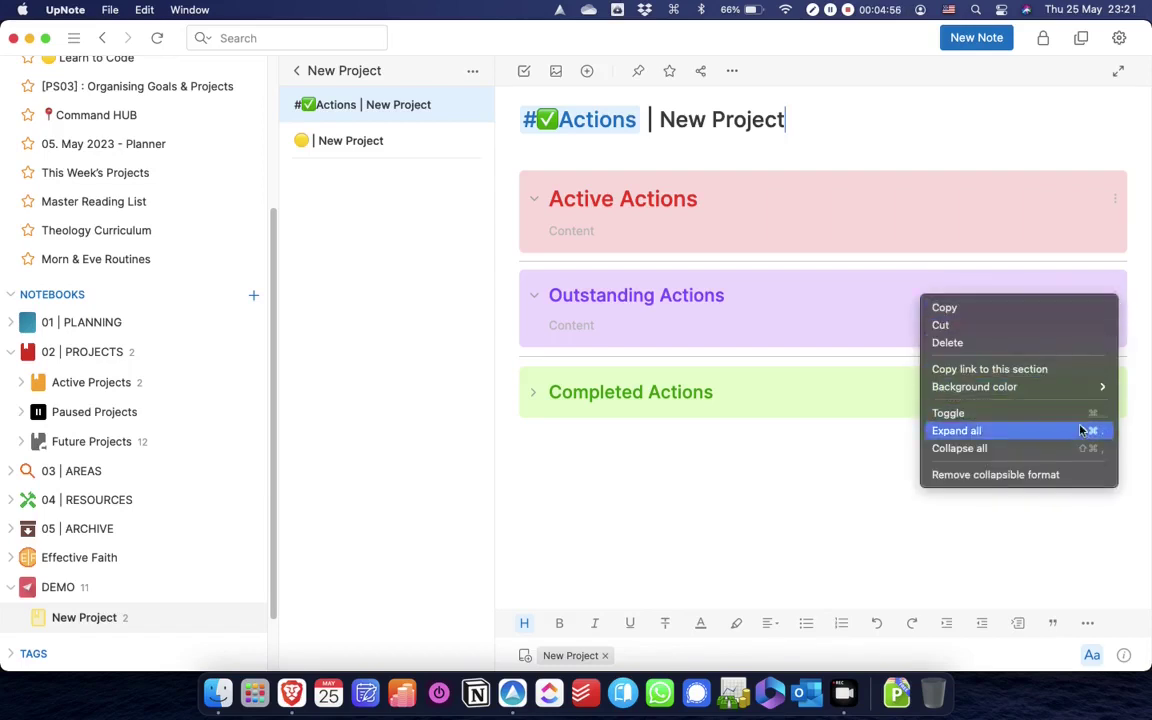
mouse_move(1075, 390)
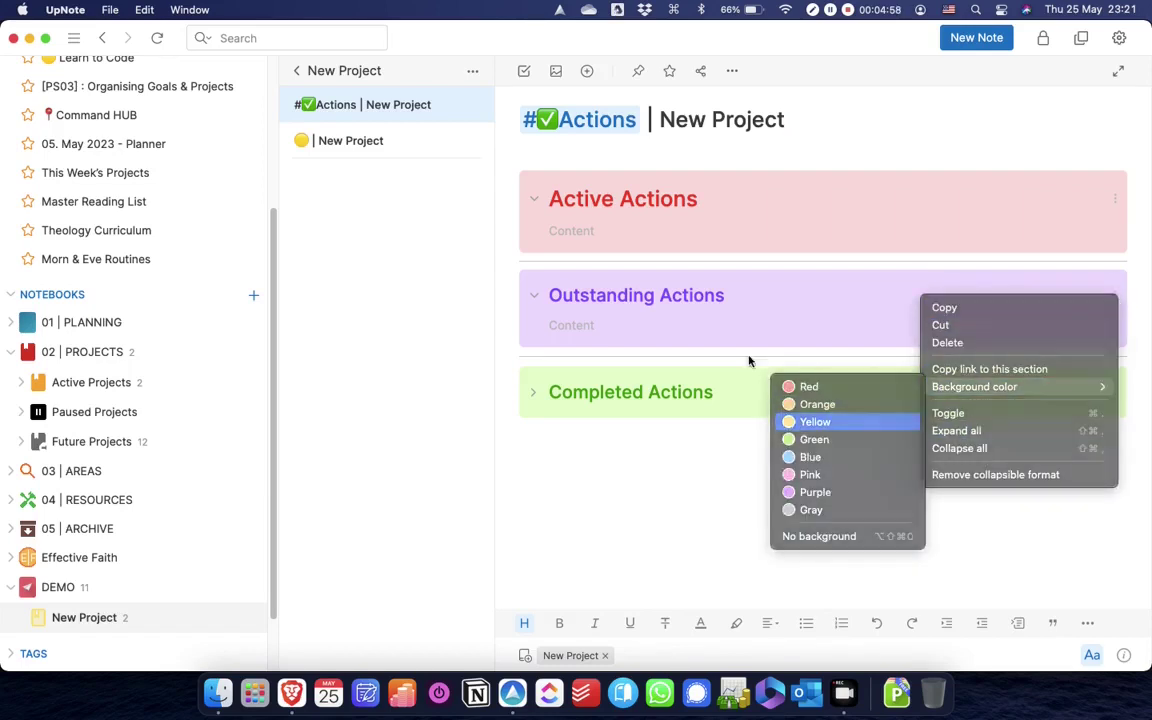
drag(723, 300, 522, 292)
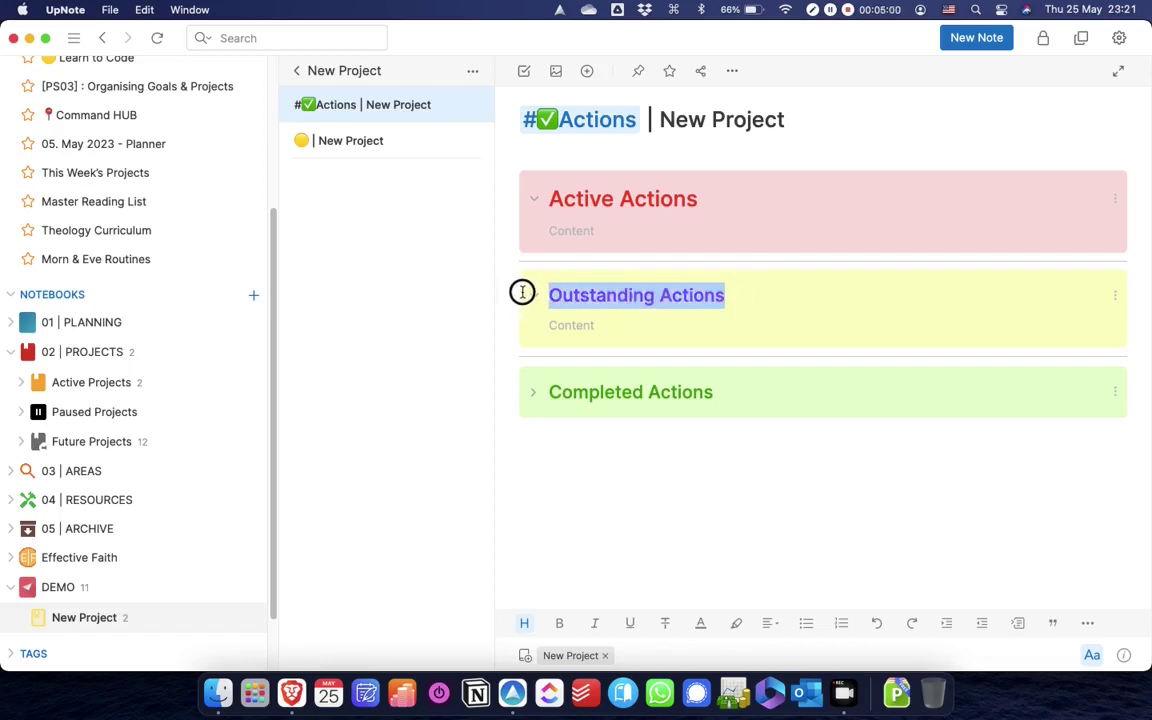
click(701, 622)
click(740, 538)
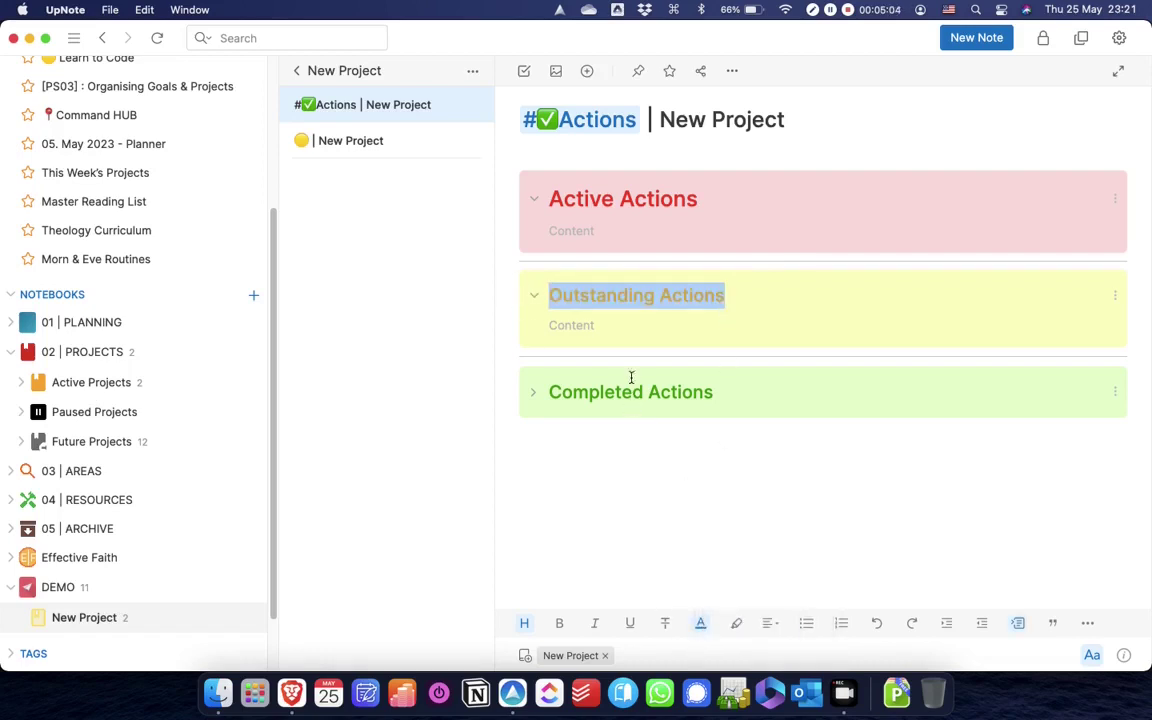
click(656, 478)
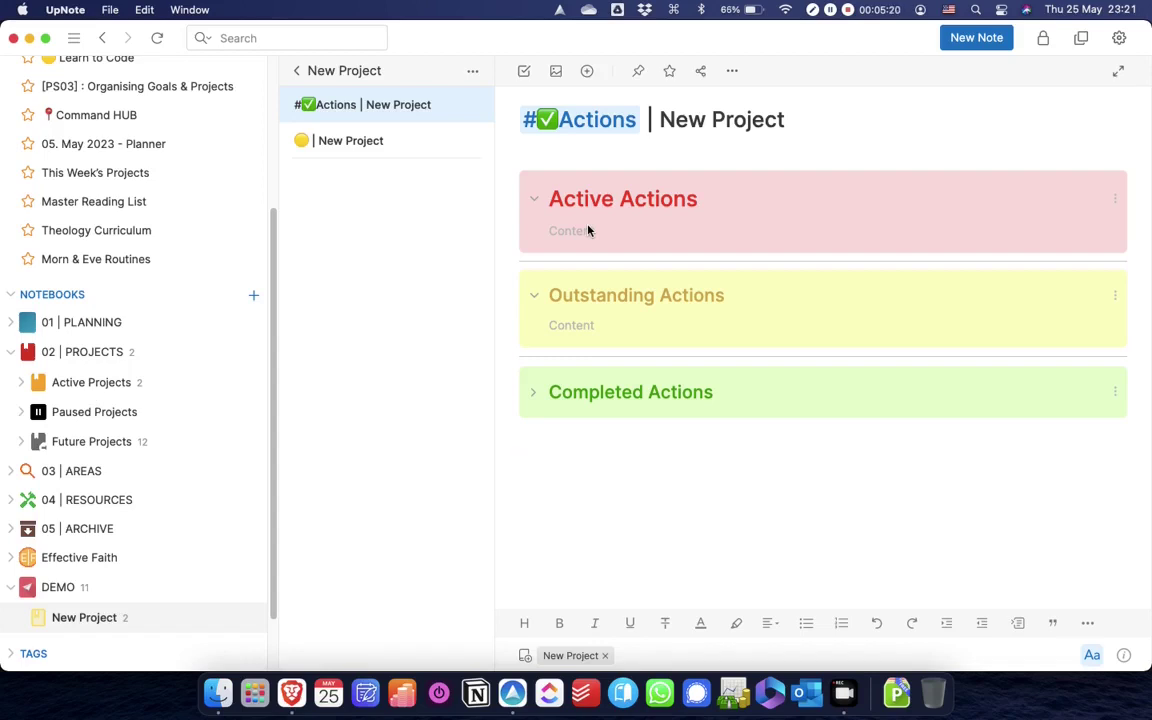
Step: Collapse the Outstanding Actions and Completed Actions sections, leaving the caret below them
click(533, 394)
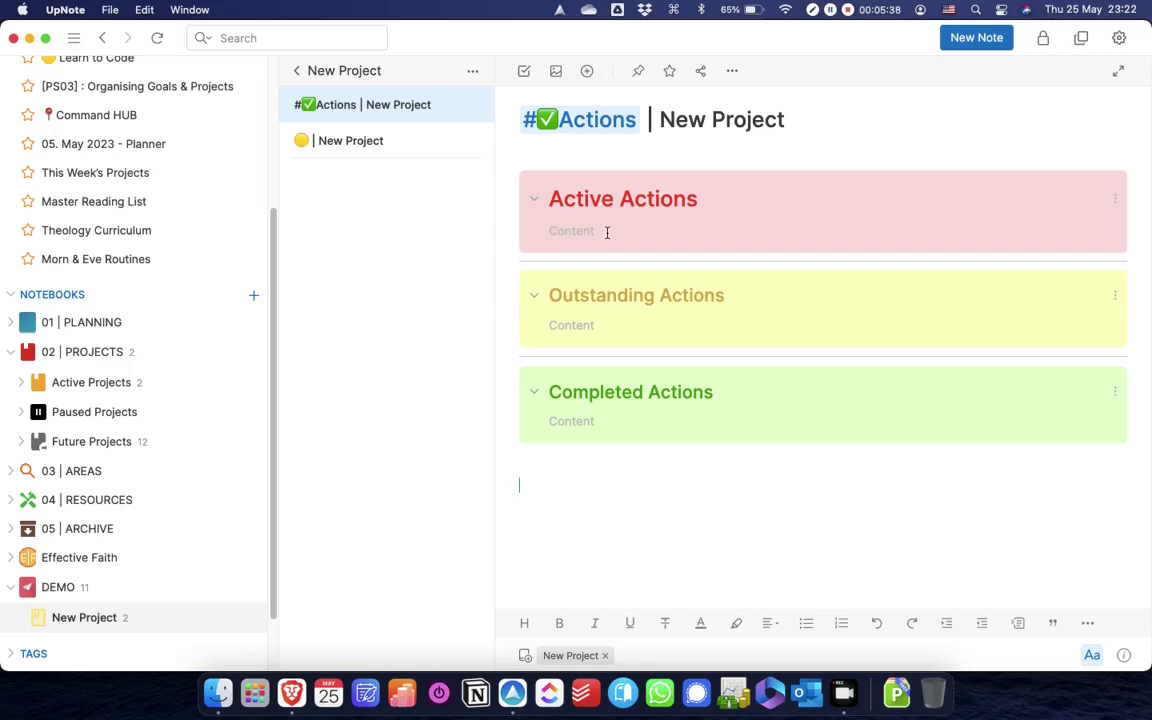
click(535, 298)
click(535, 367)
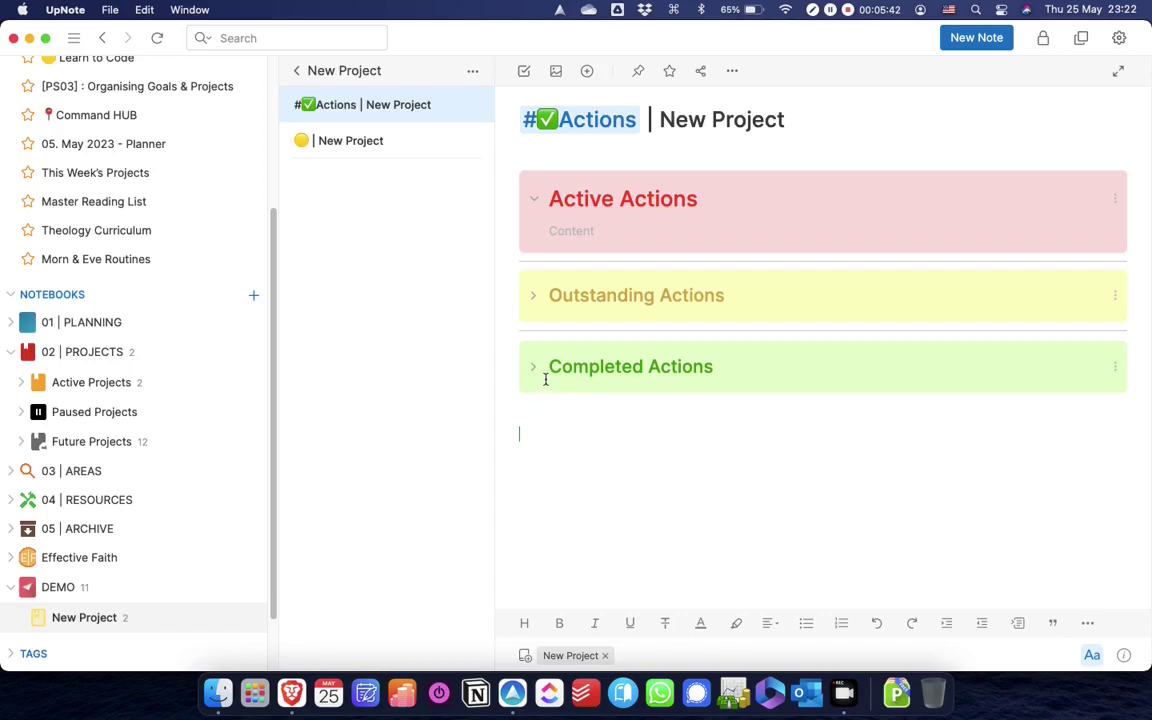
click(540, 430)
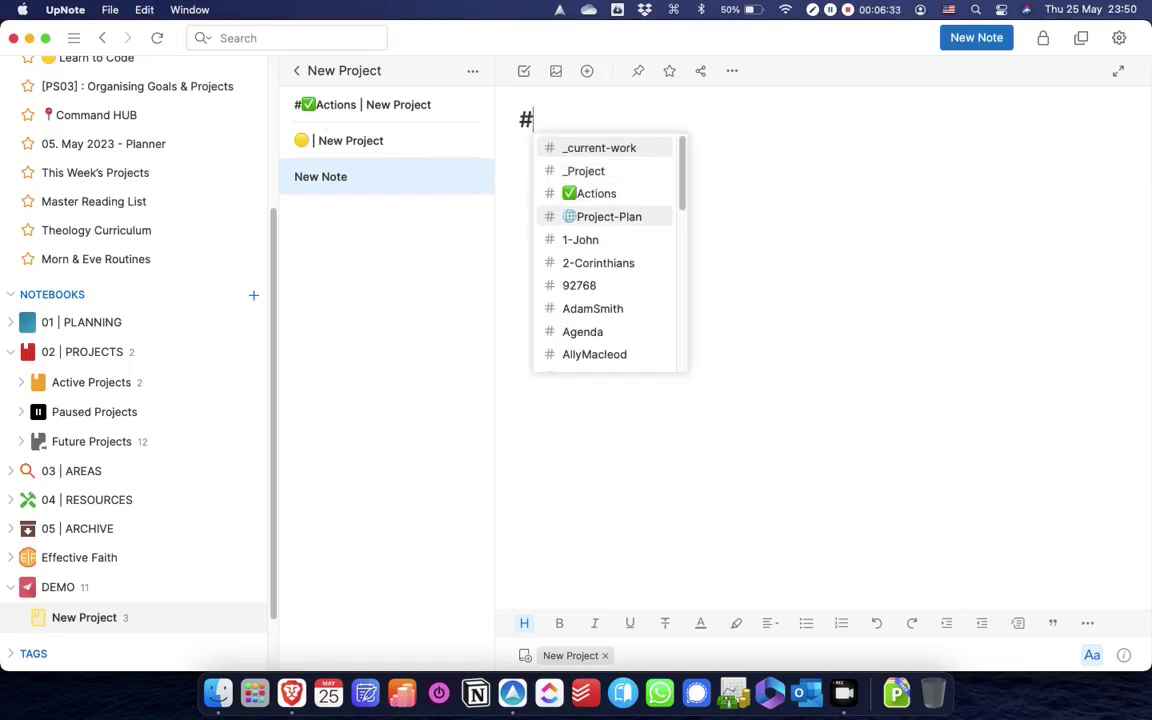
Step: Title the note '#🌐Project-Plan | New Project', correcting the 'Prject' typo
key(Return)
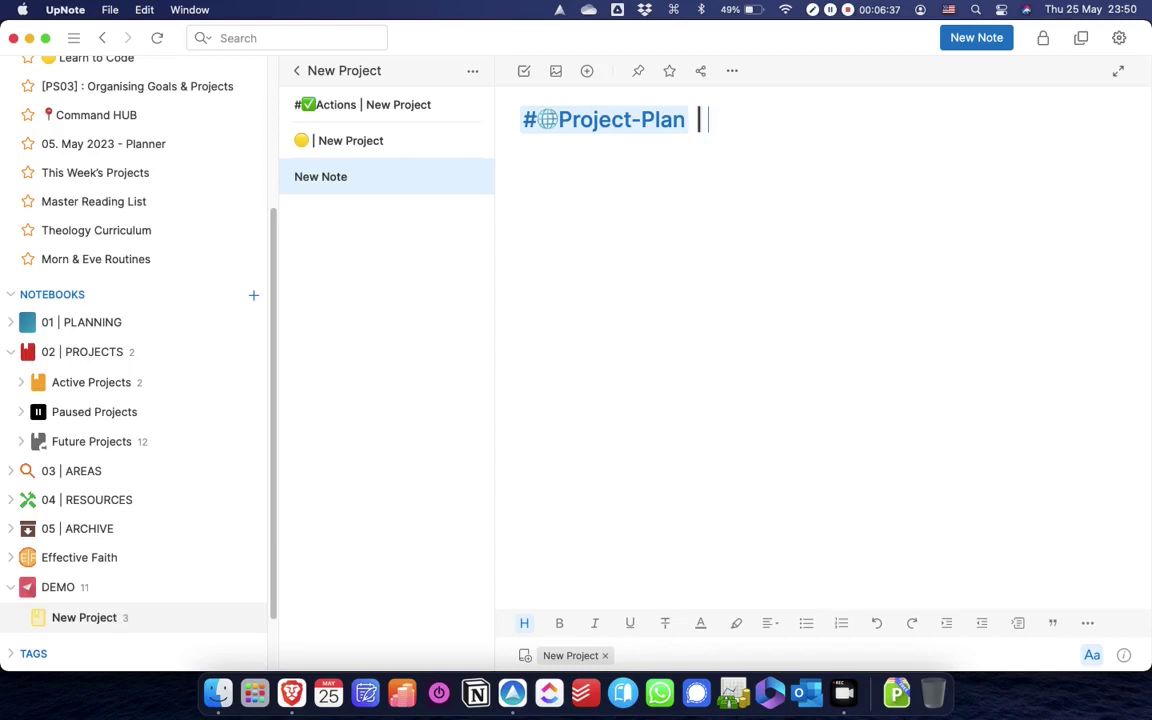
text(New Prject)
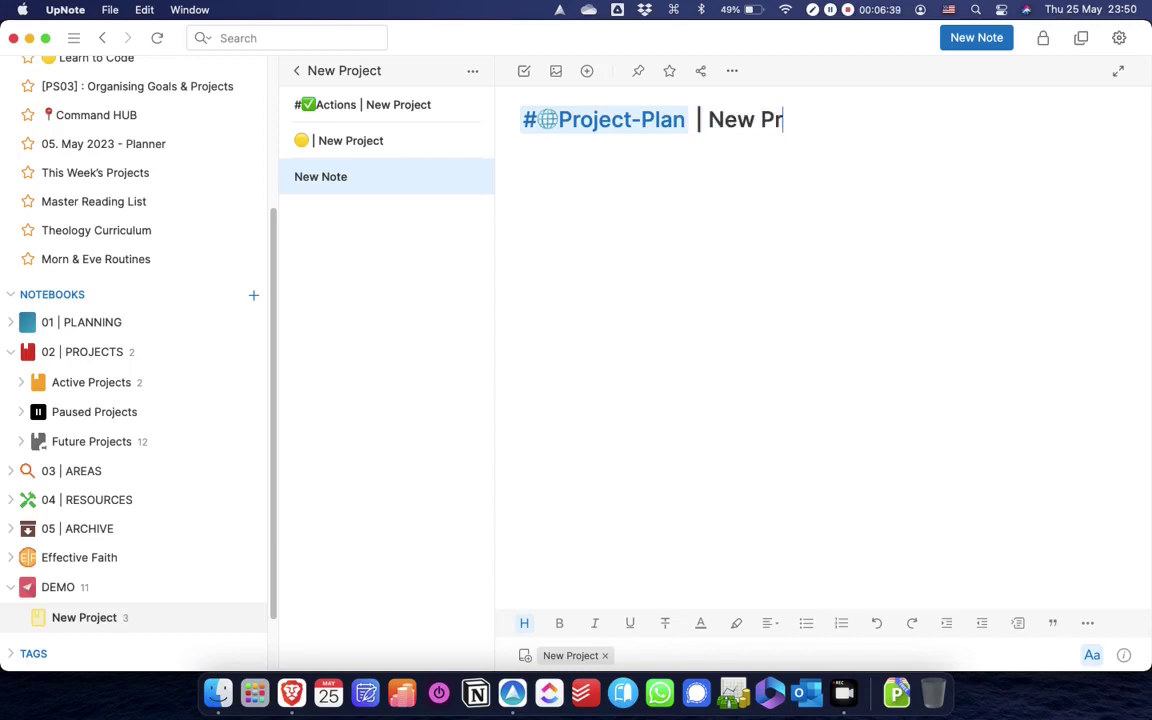
key(BackSpace)
key(BackSpace)
key(BackSpace)
key(BackSpace)
text(oject)
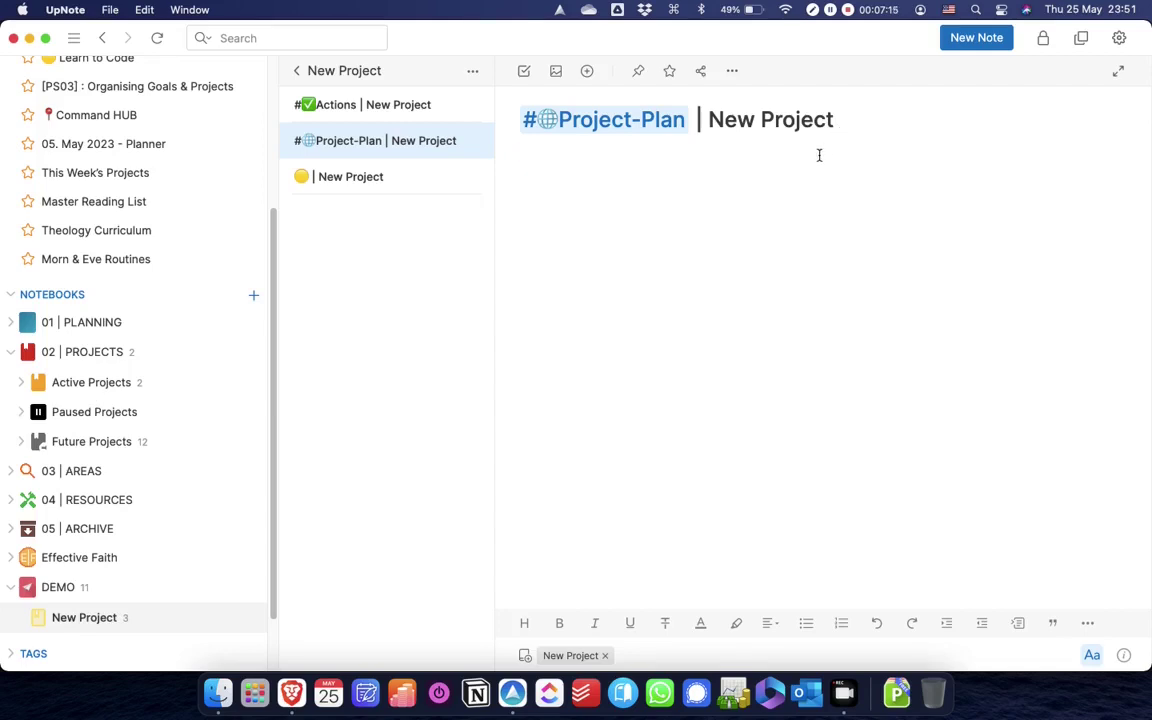
Step: Pin the 🟡 | New Project note and delete its 'Create notes for' list
click(352, 184)
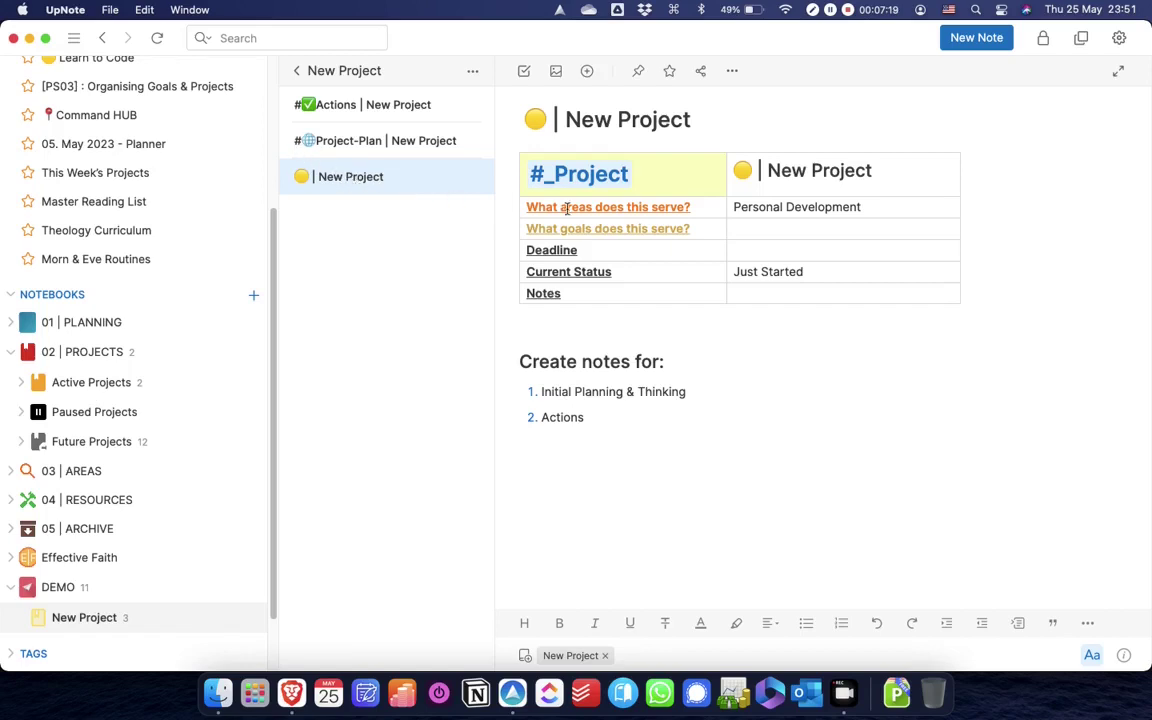
click(638, 72)
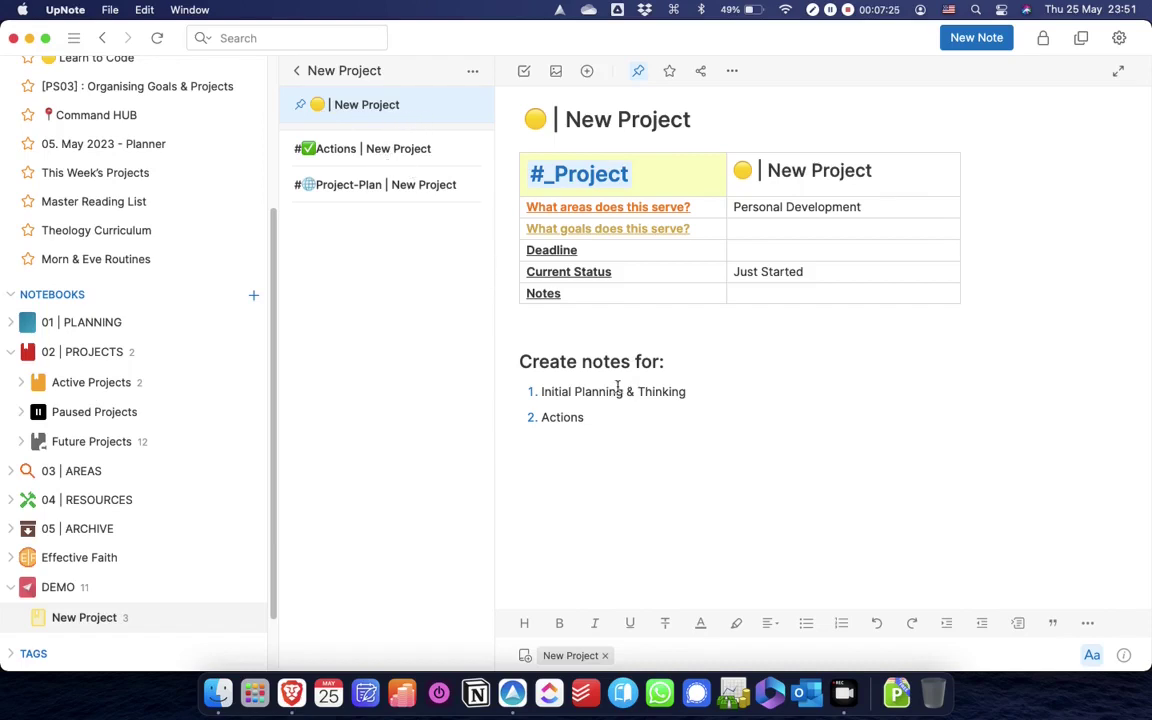
drag(617, 414, 514, 348)
key(BackSpace)
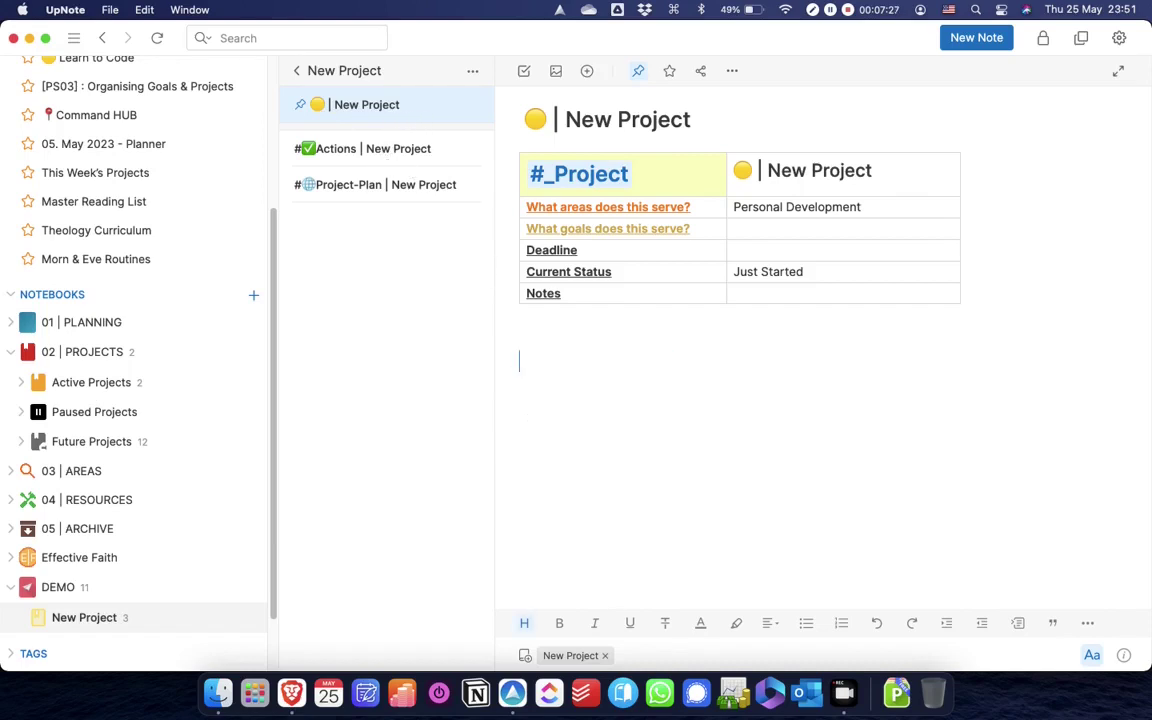
Step: Paste links to the Actions and Project-Plan notes below the project table
click(385, 155)
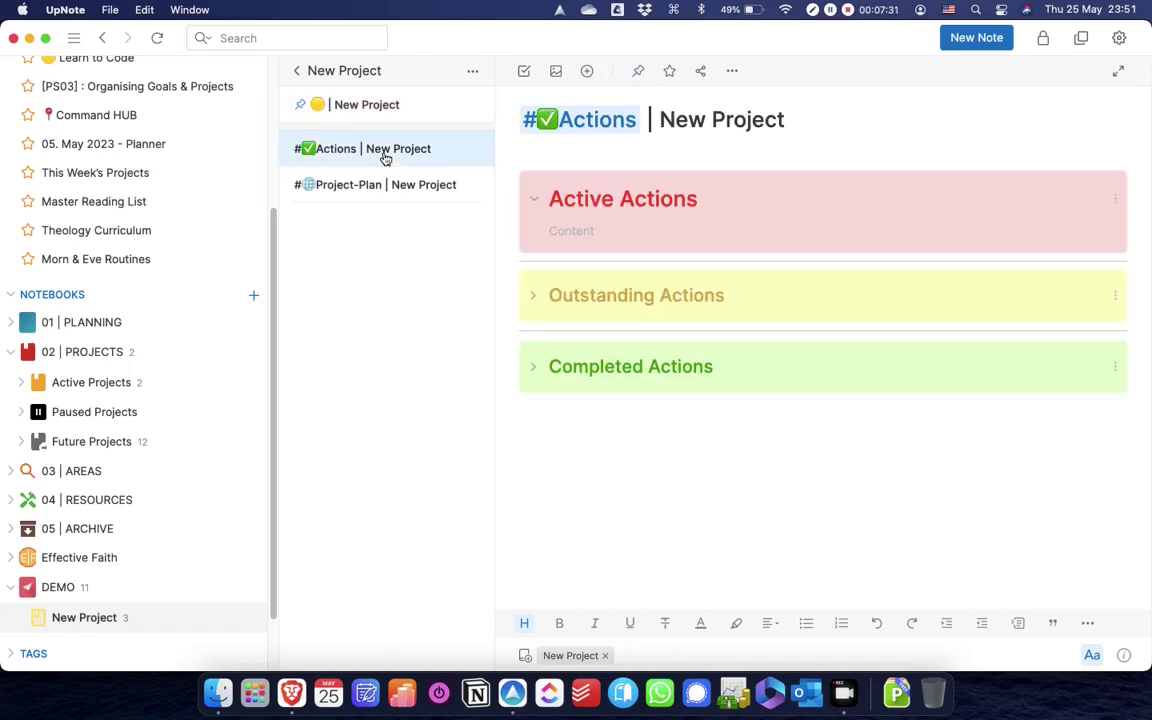
shift+click(380, 190)
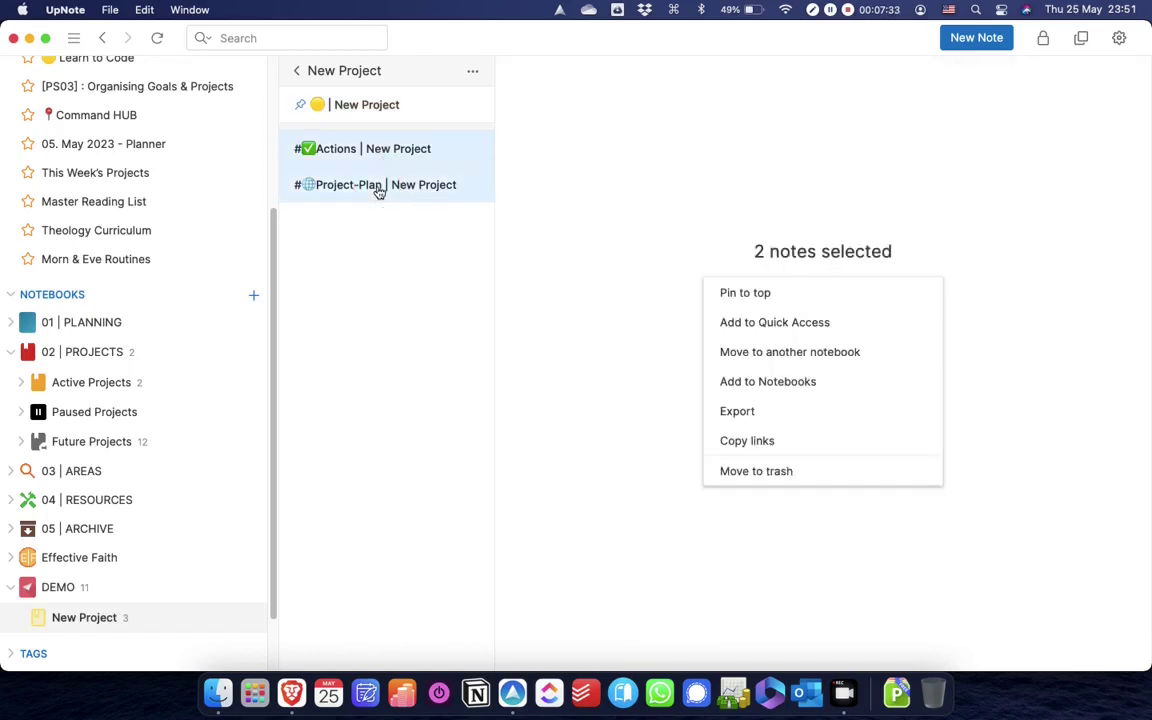
click(764, 441)
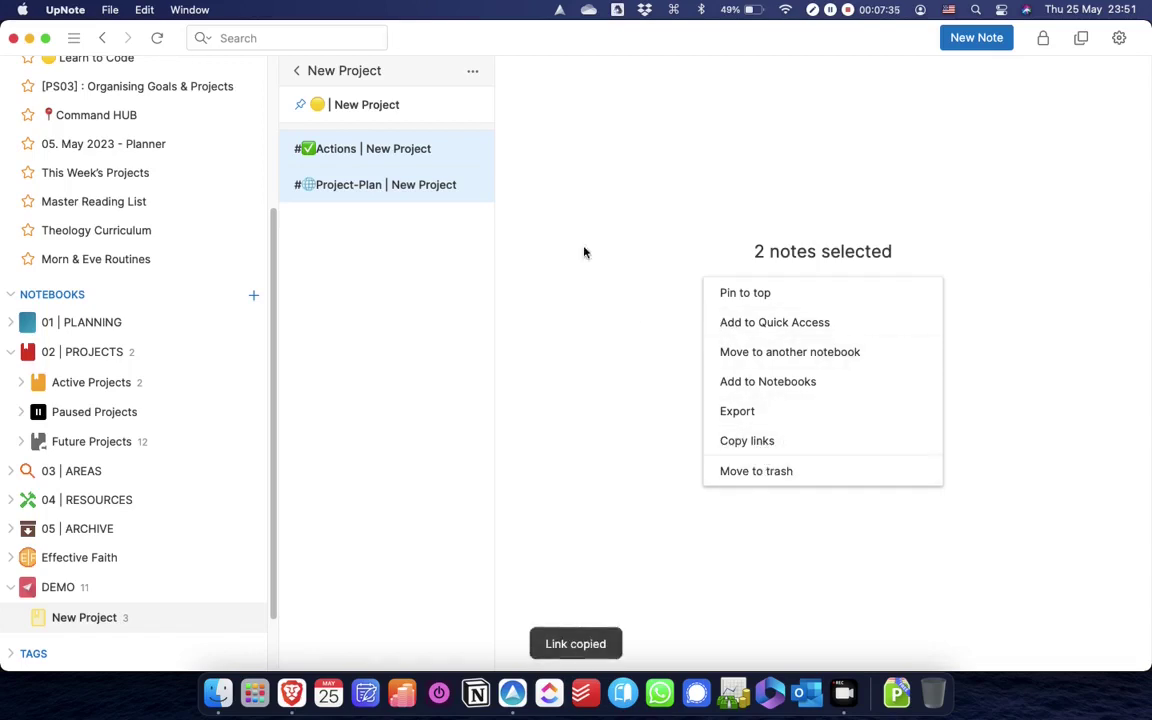
click(385, 105)
click(601, 341)
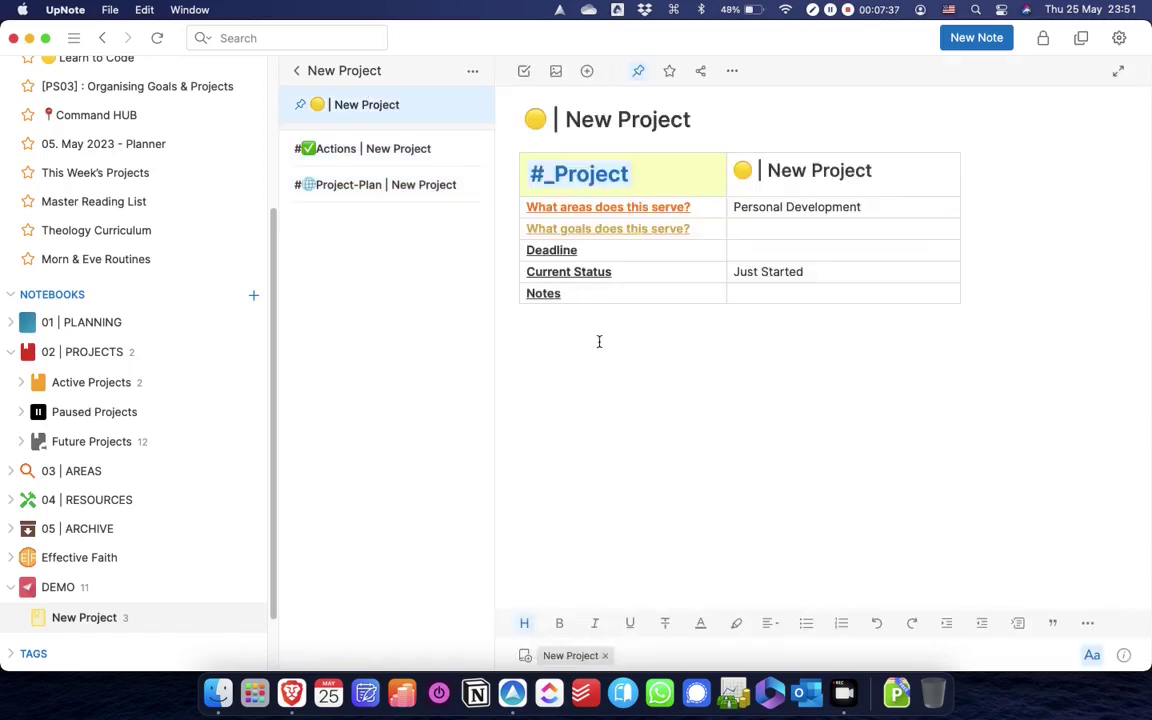
key(super+v)
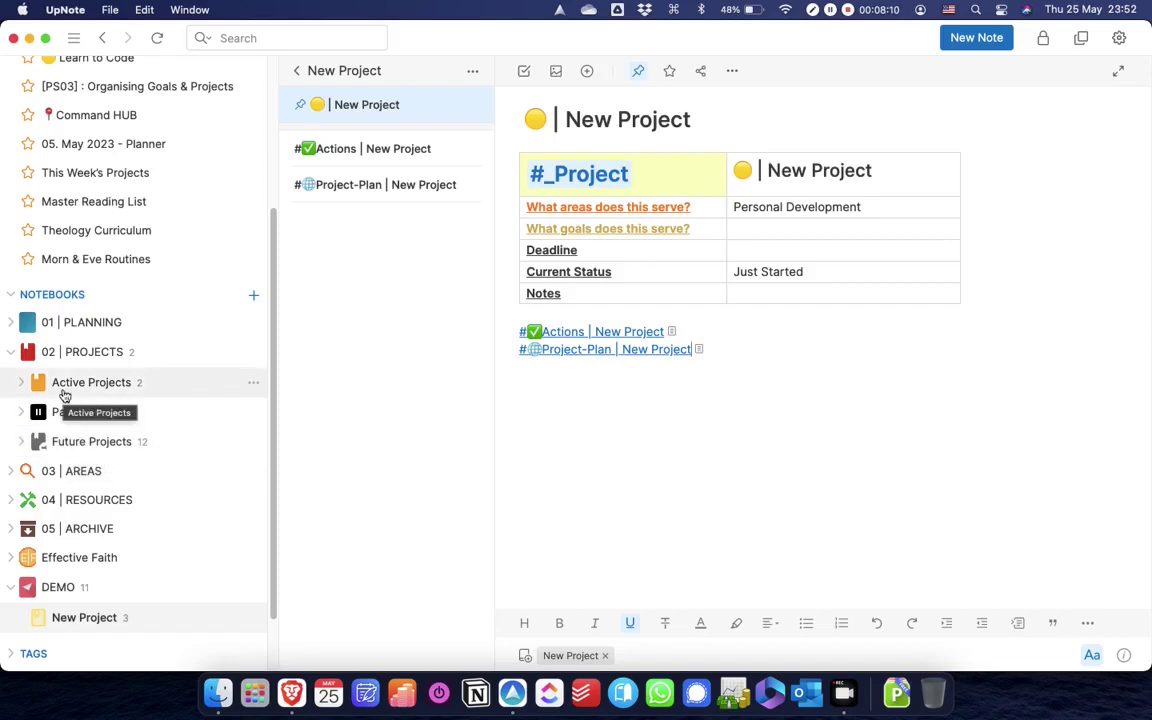
Step: In the DEMO | This Week's Projects note, paste a New Project notebook link below Sunday
click(58, 587)
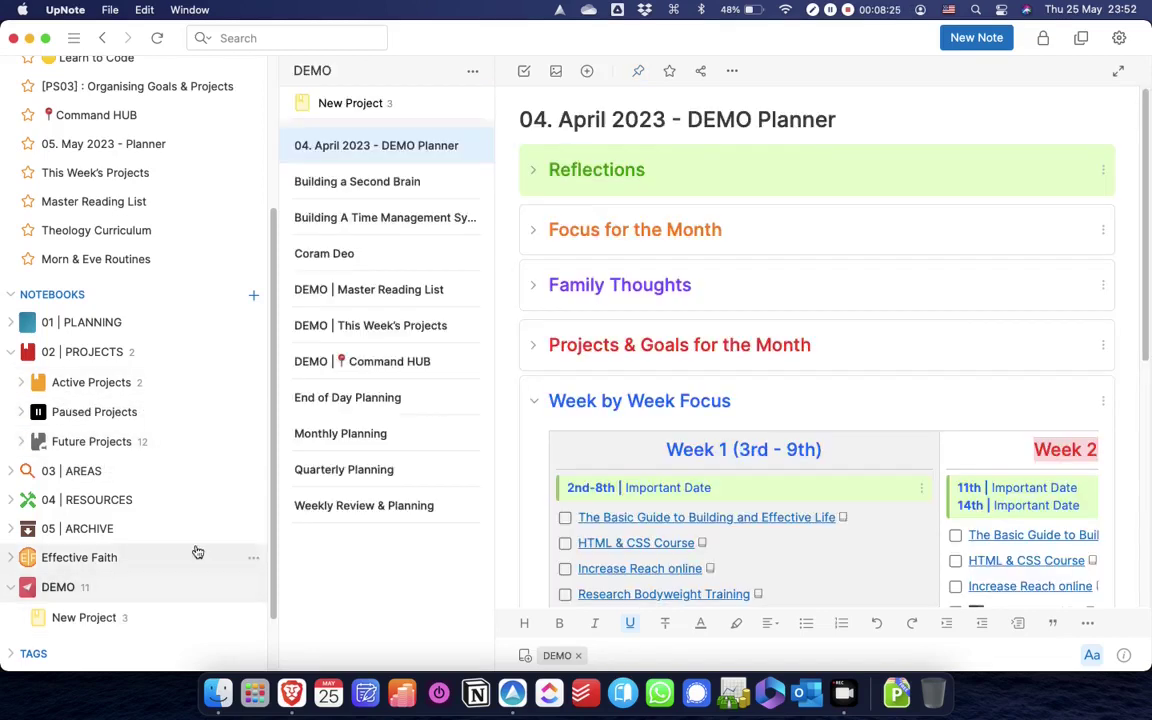
click(24, 384)
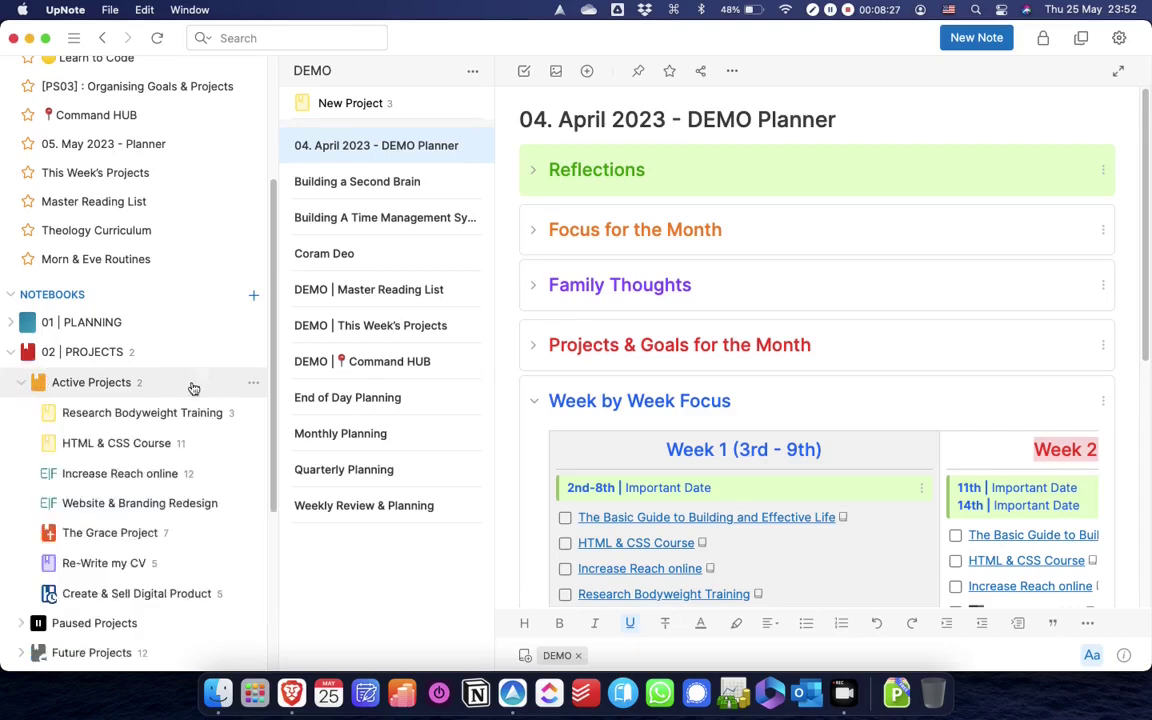
click(375, 324)
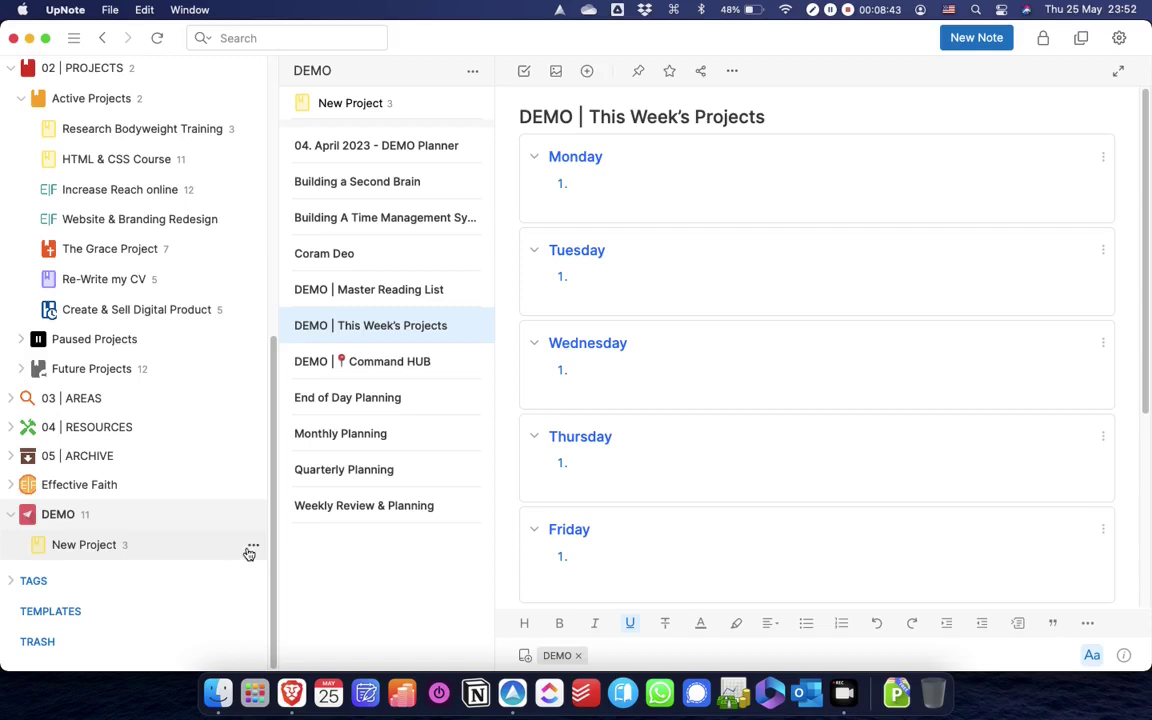
click(251, 547)
click(262, 609)
scroll(588, 530, down, 4)
click(571, 519)
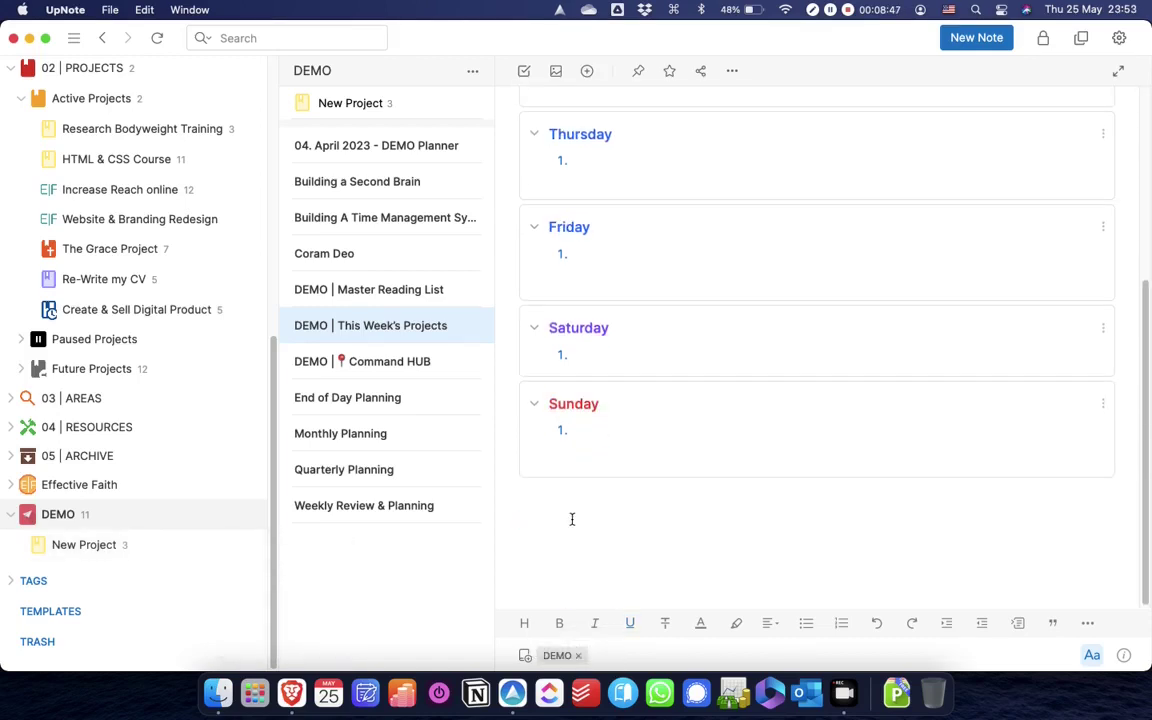
key(super+v)
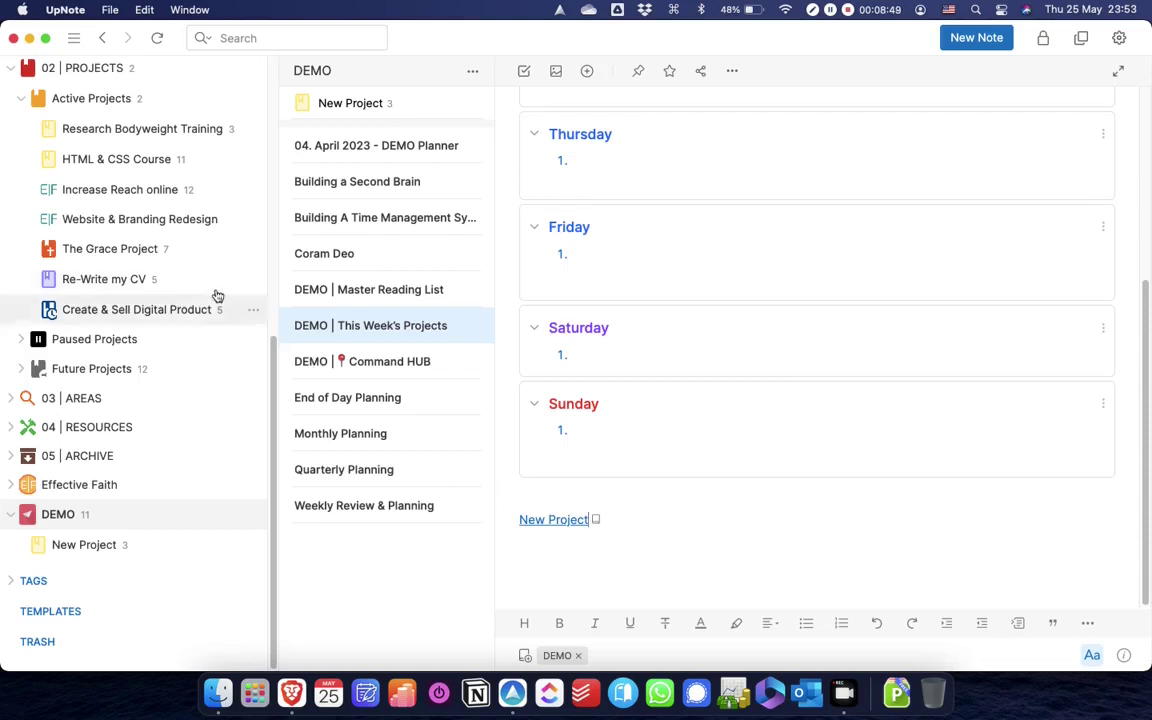
Step: Add links to Website & Branding Redesign, Increase Reach online and HTML & CSS Course
right_click(218, 223)
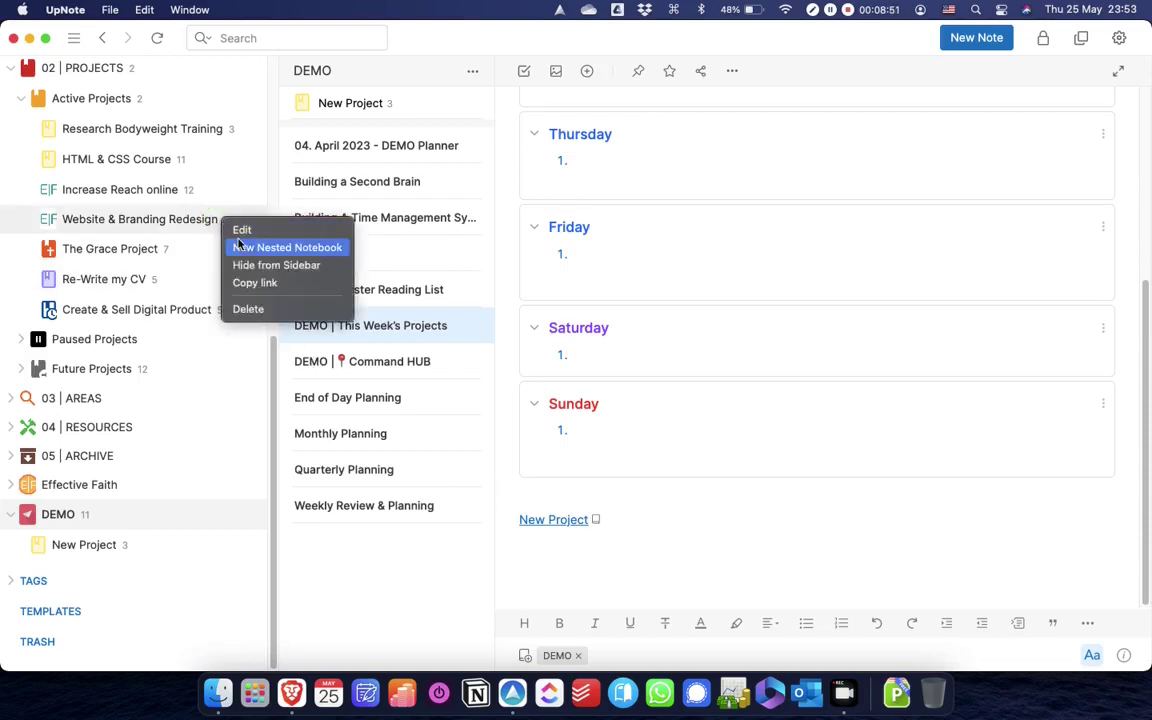
click(254, 284)
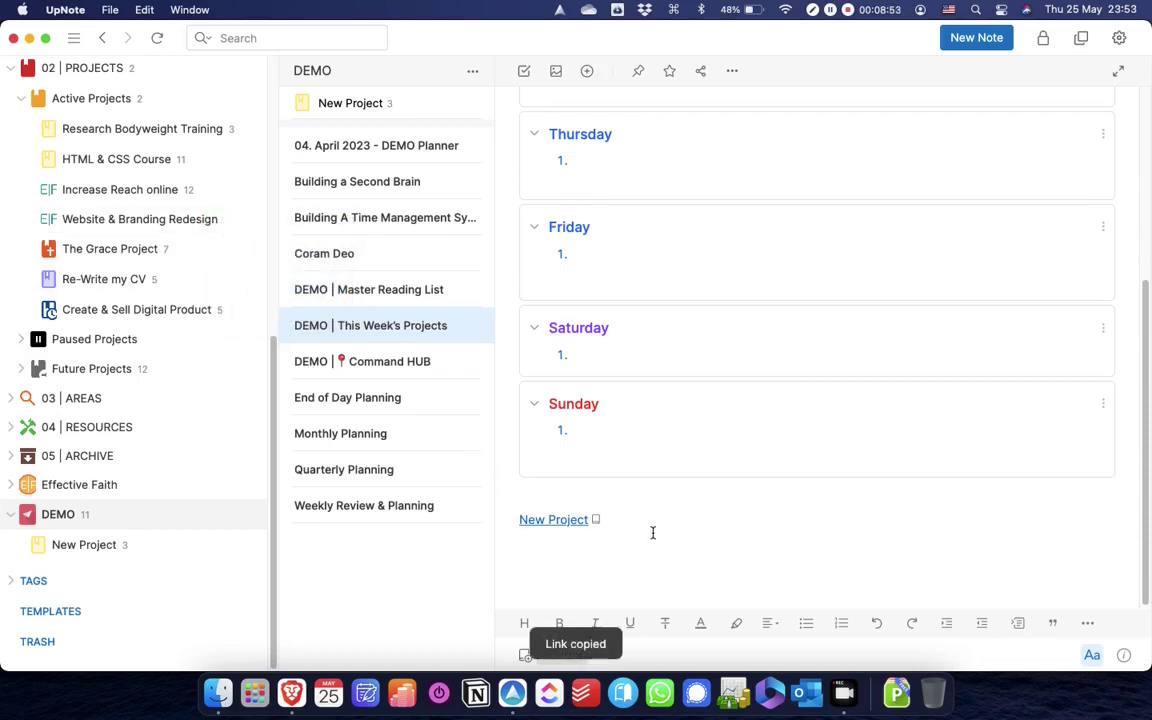
key(super+v)
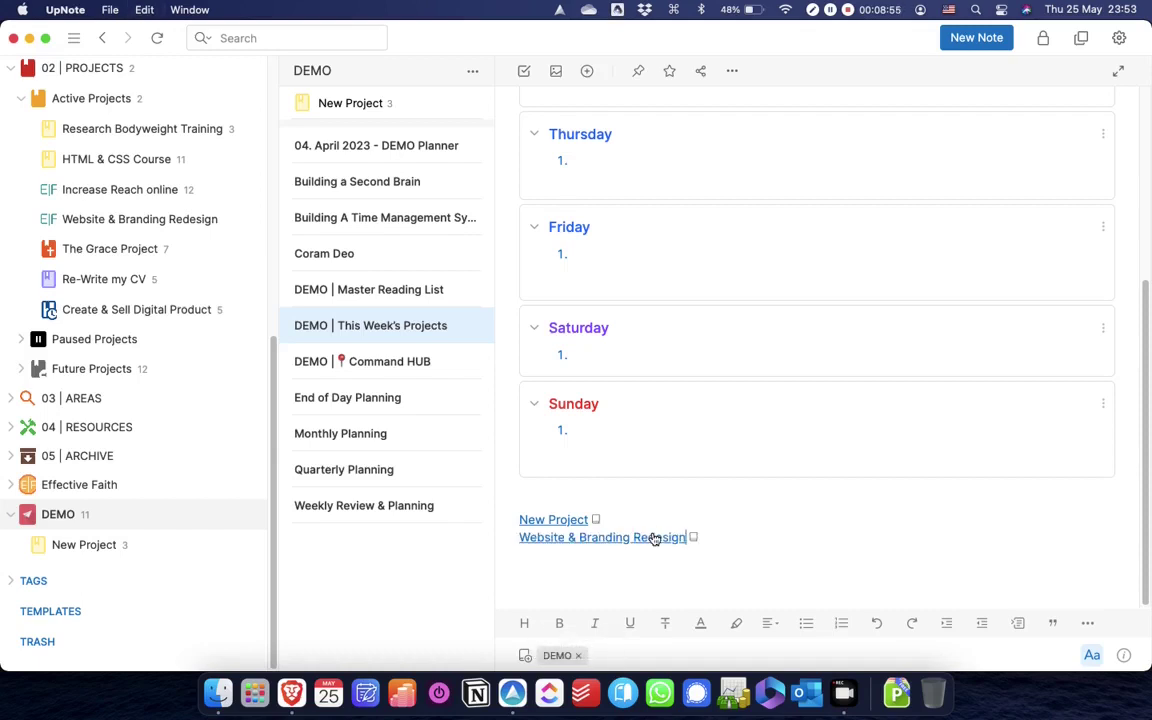
key(Return)
right_click(170, 186)
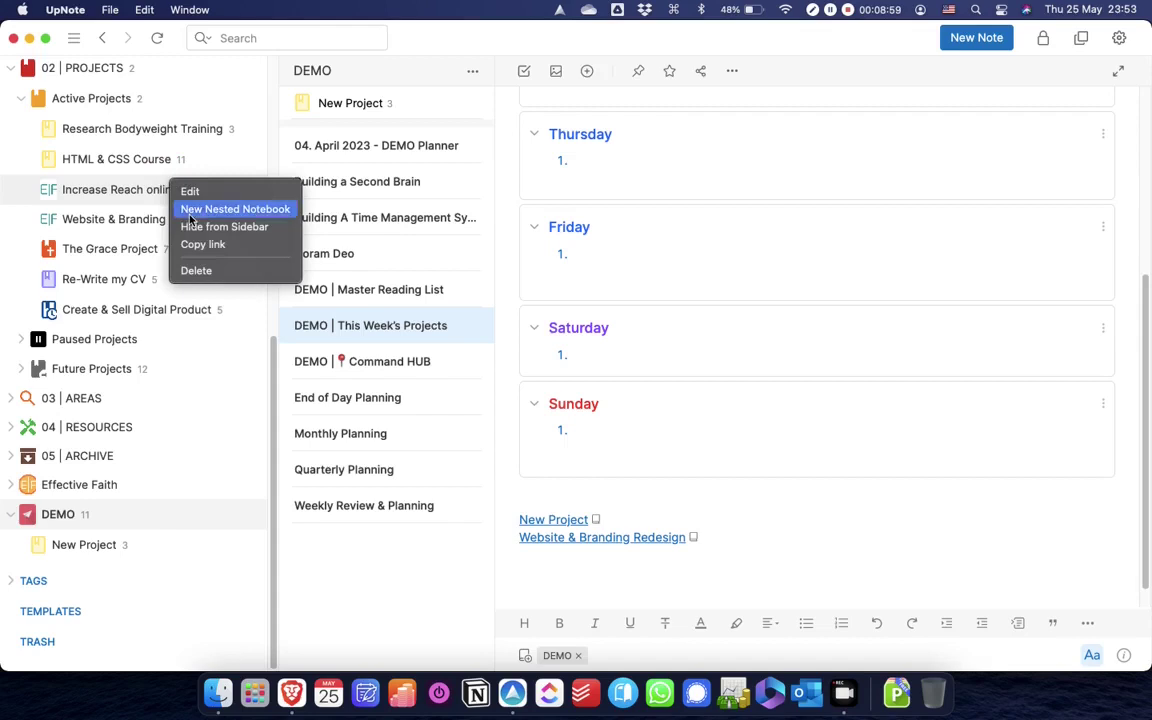
click(212, 245)
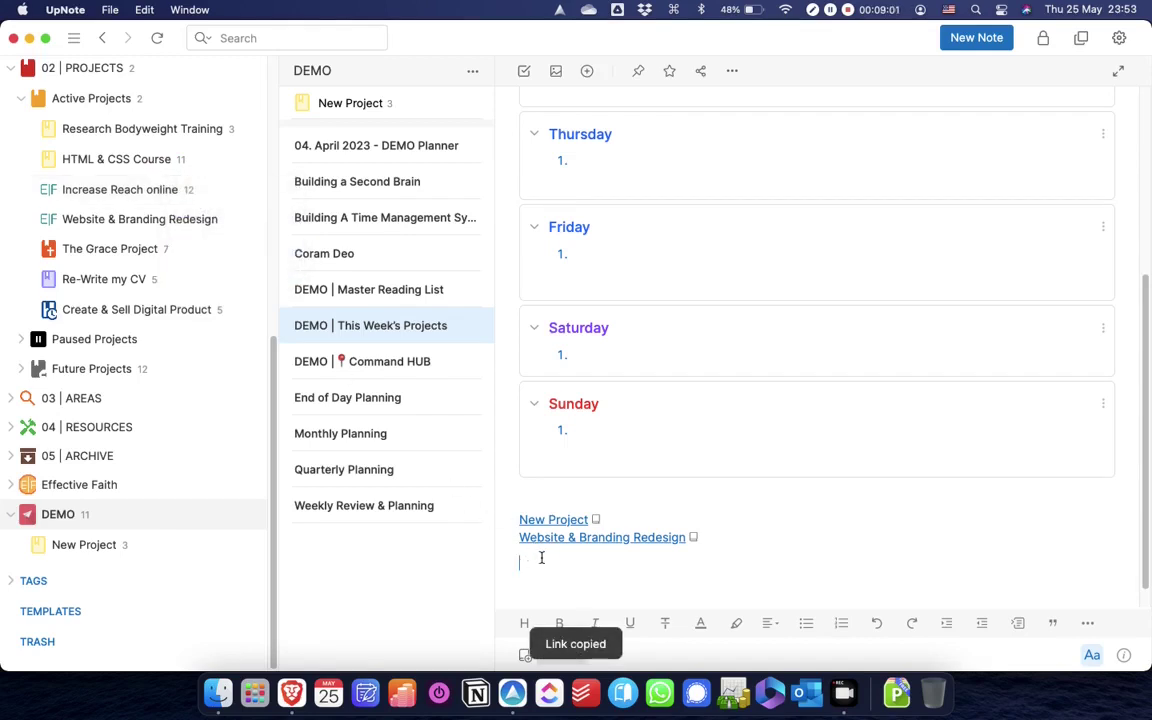
key(super+v)
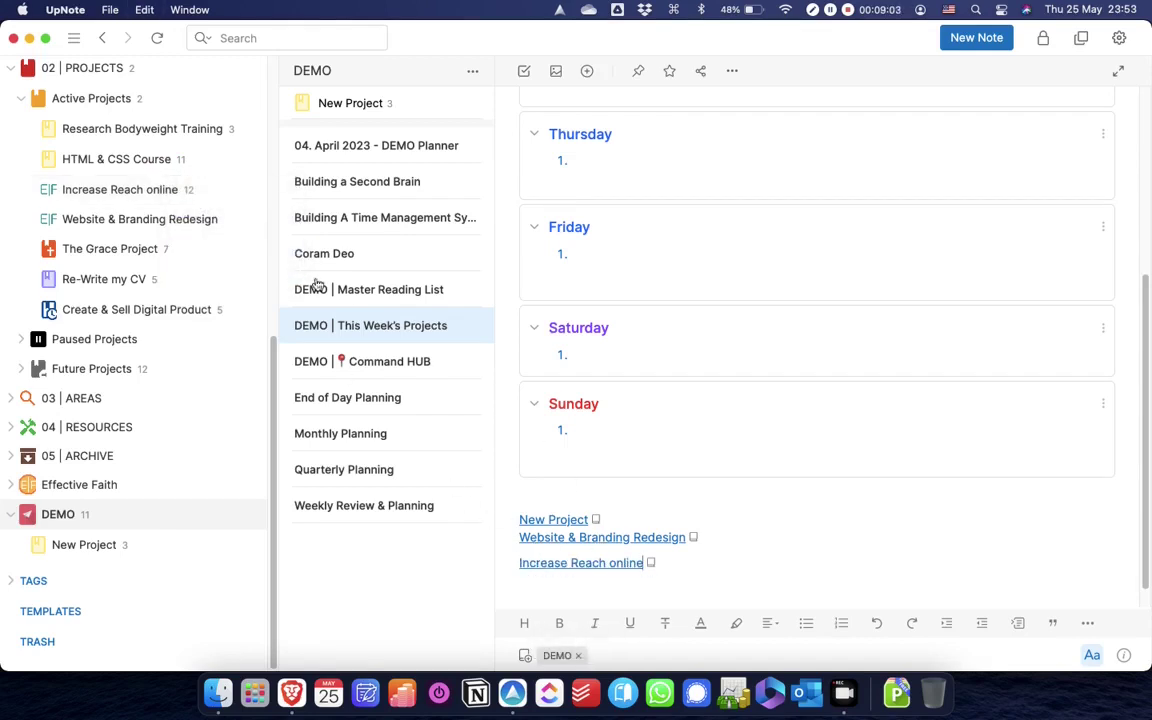
right_click(153, 165)
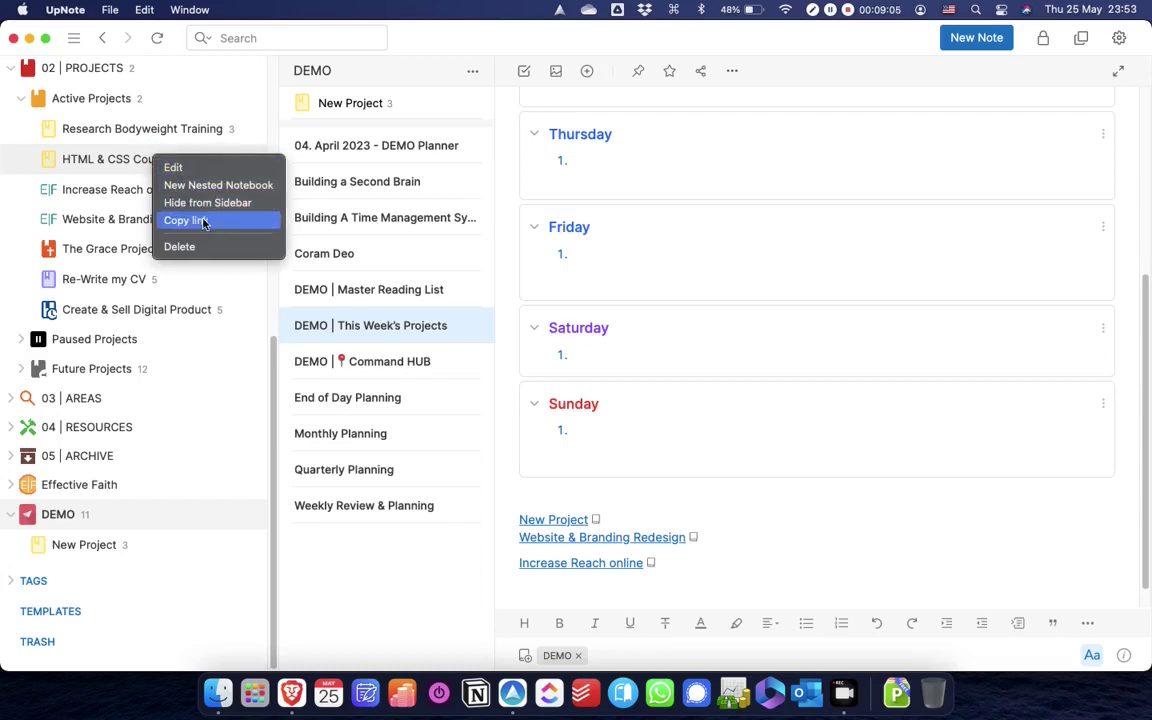
click(206, 215)
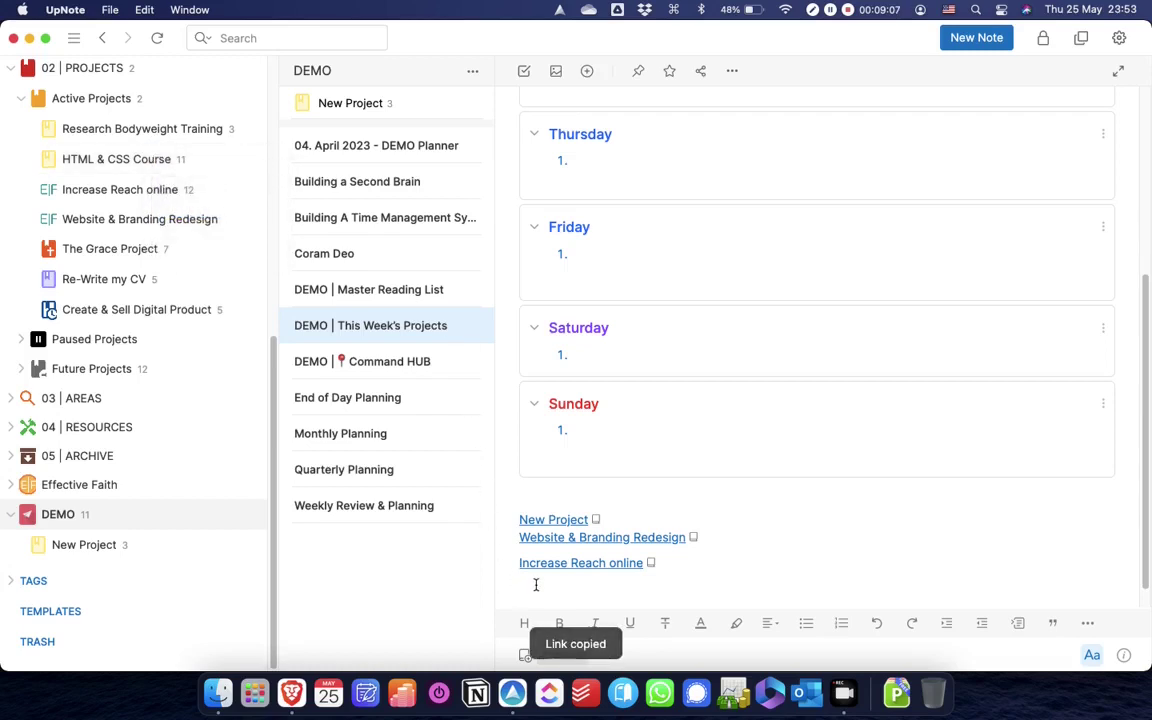
key(super+v)
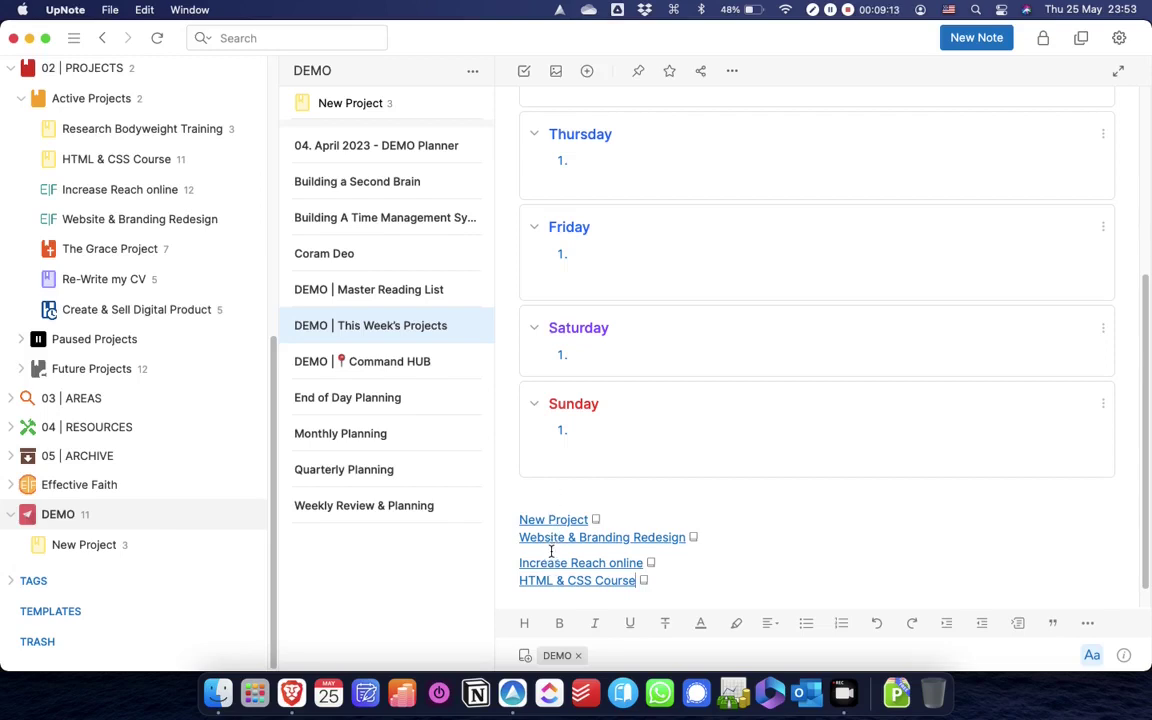
Step: Add a Create & Sell Digital Product link below the HTML & CSS Course link
scroll(551, 551, up, 2)
scroll(560, 548, down, 3)
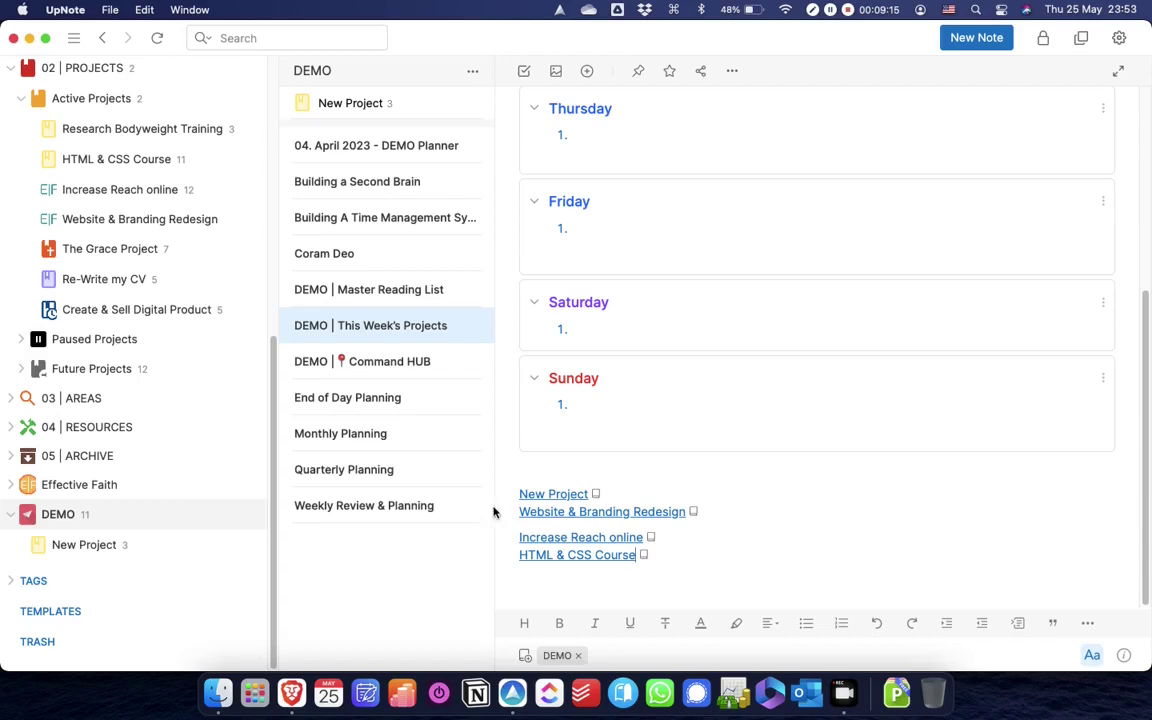
right_click(184, 308)
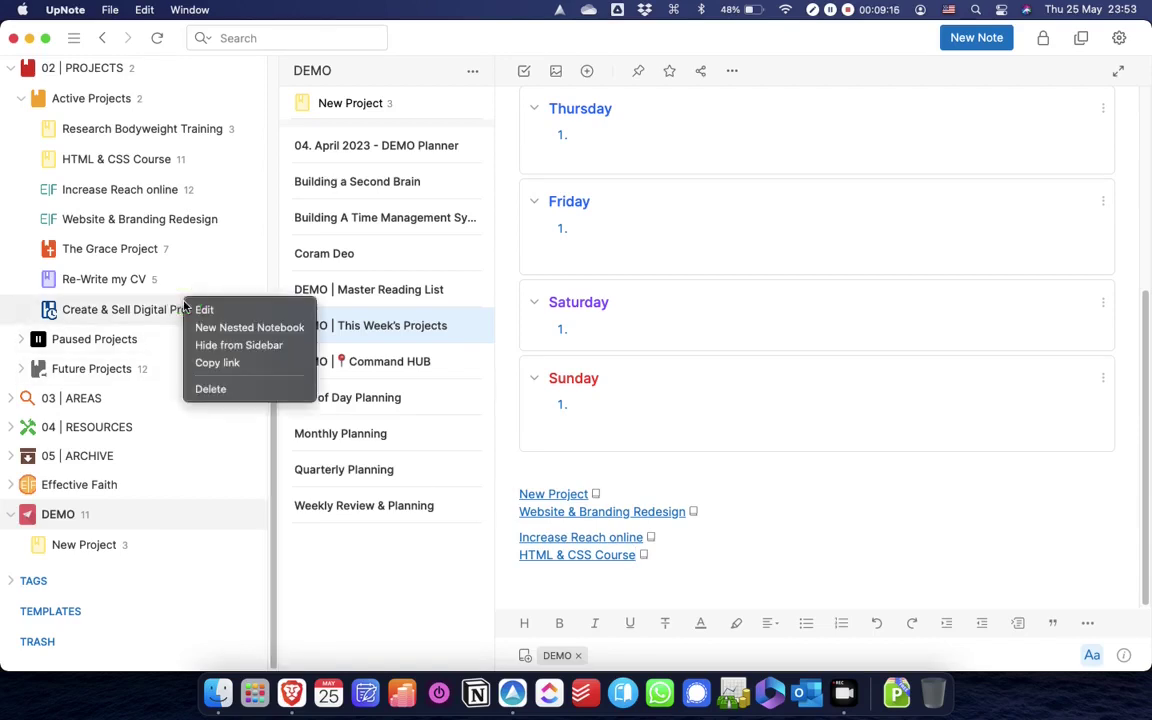
click(228, 360)
click(537, 572)
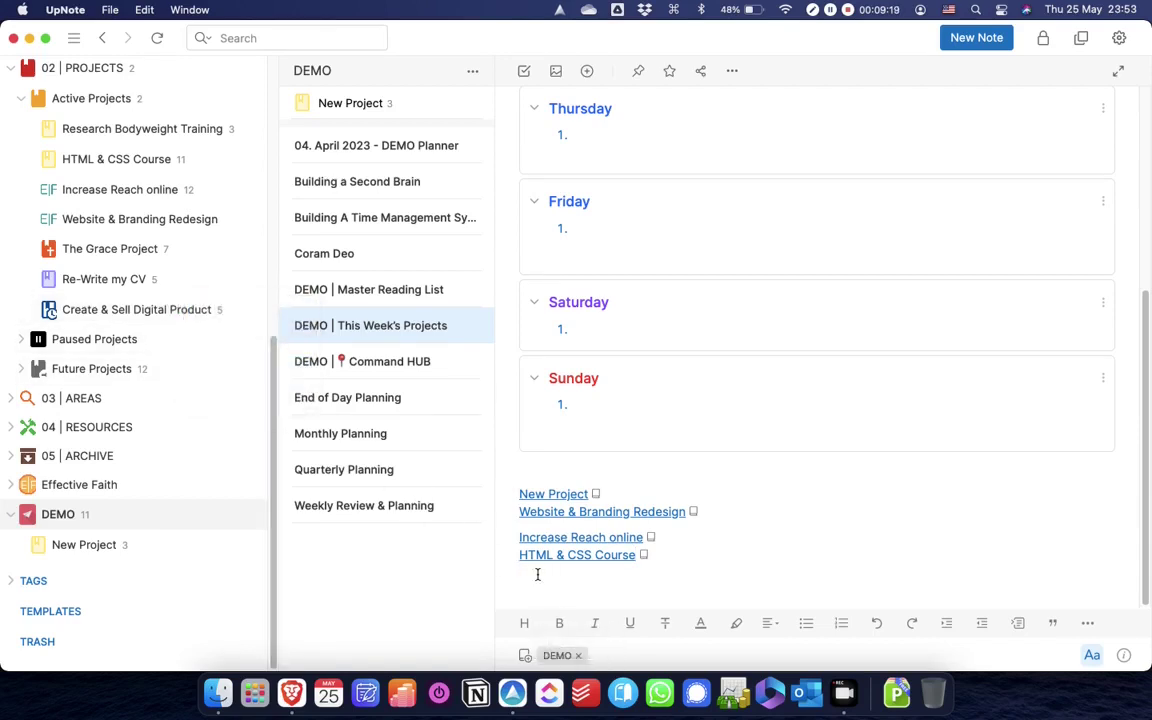
key(super+v)
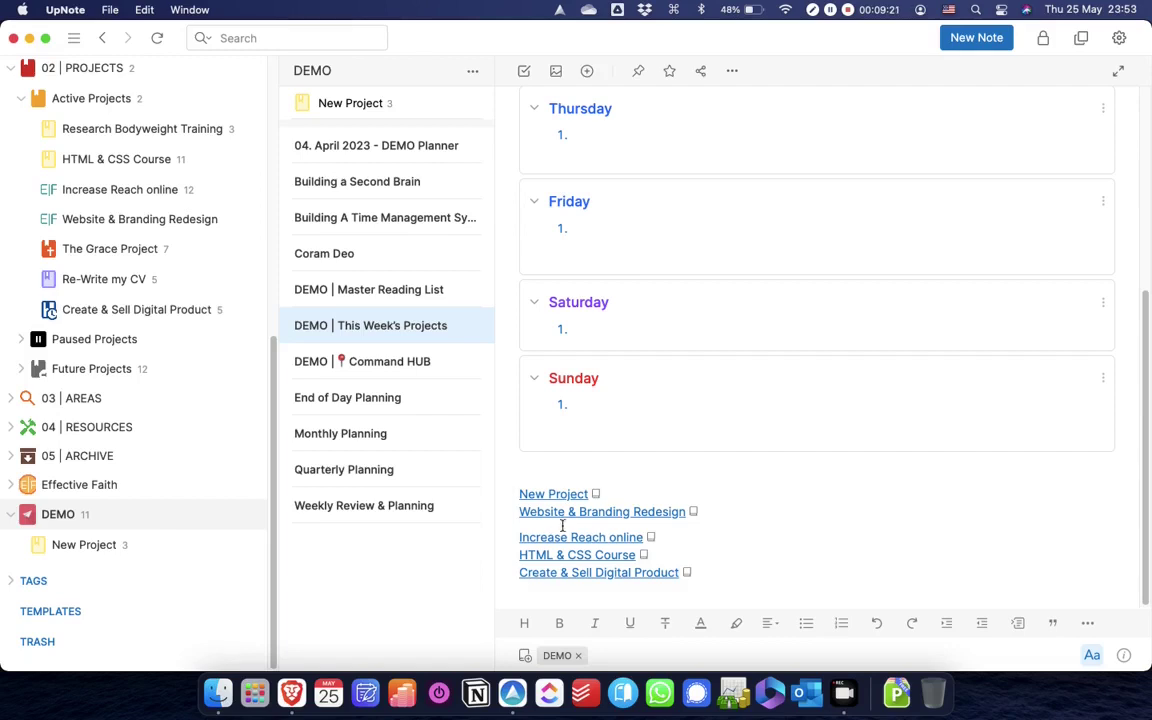
scroll(674, 458, up, 2)
scroll(674, 458, up, 10)
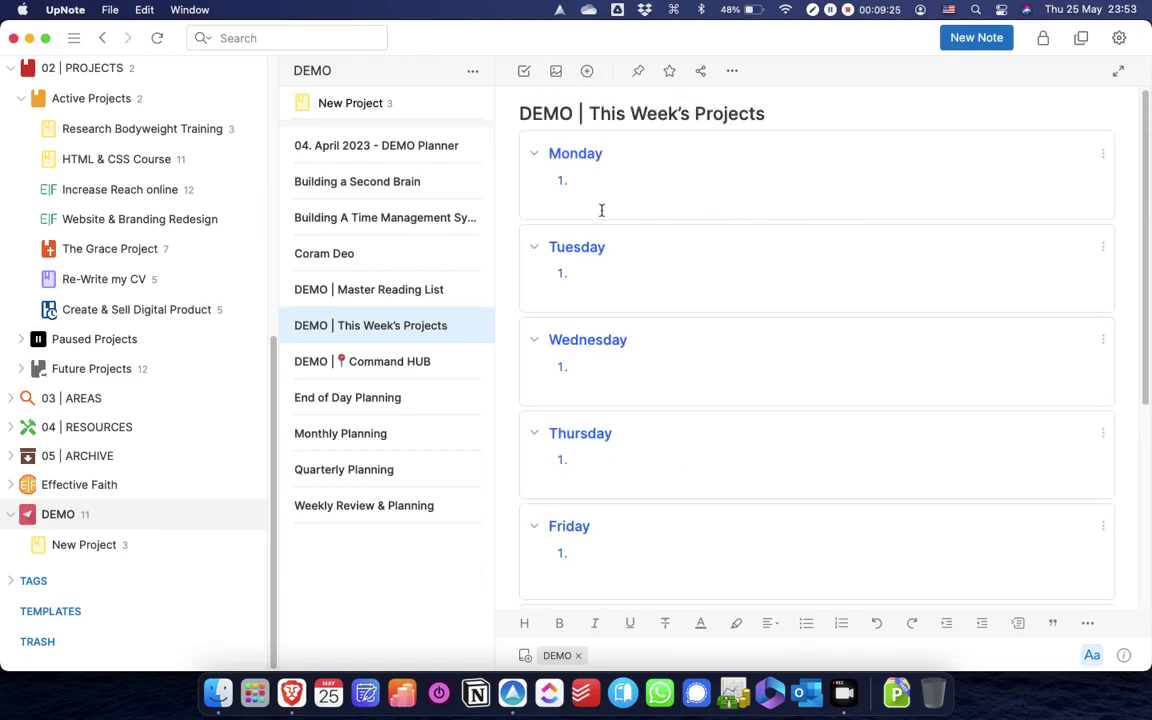
Step: Put the New Project link under Monday, Wednesday and Thursday
scroll(604, 214, down, 10)
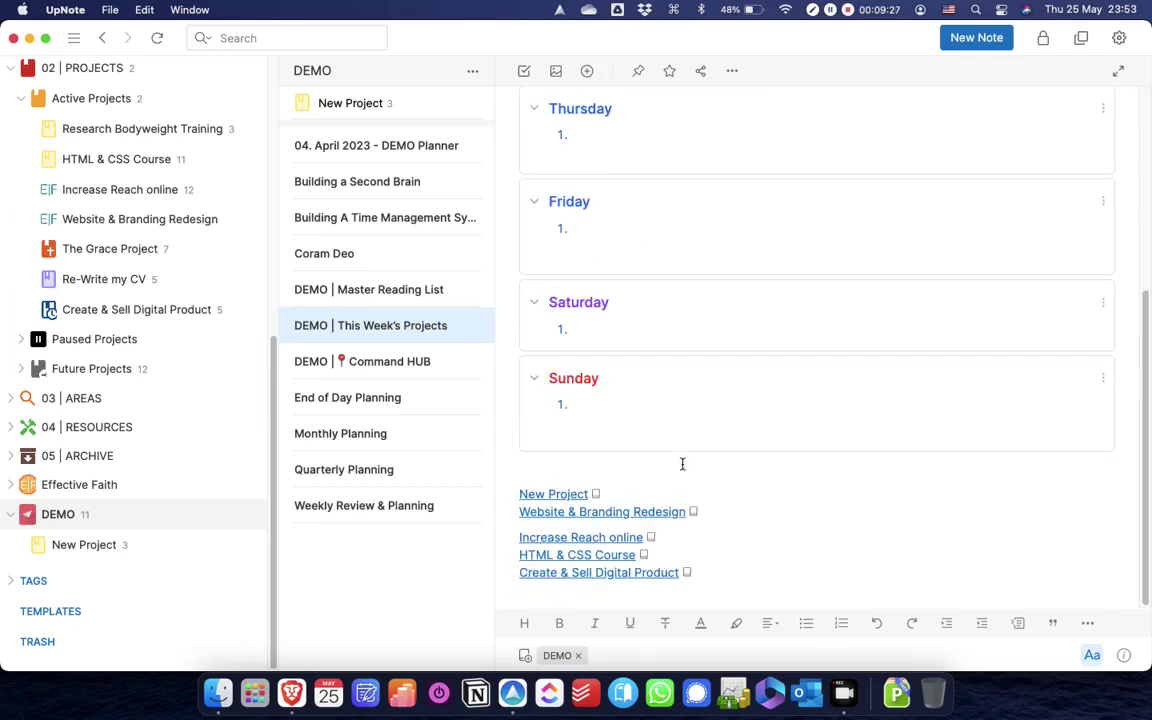
click(624, 493)
drag(624, 493, 515, 498)
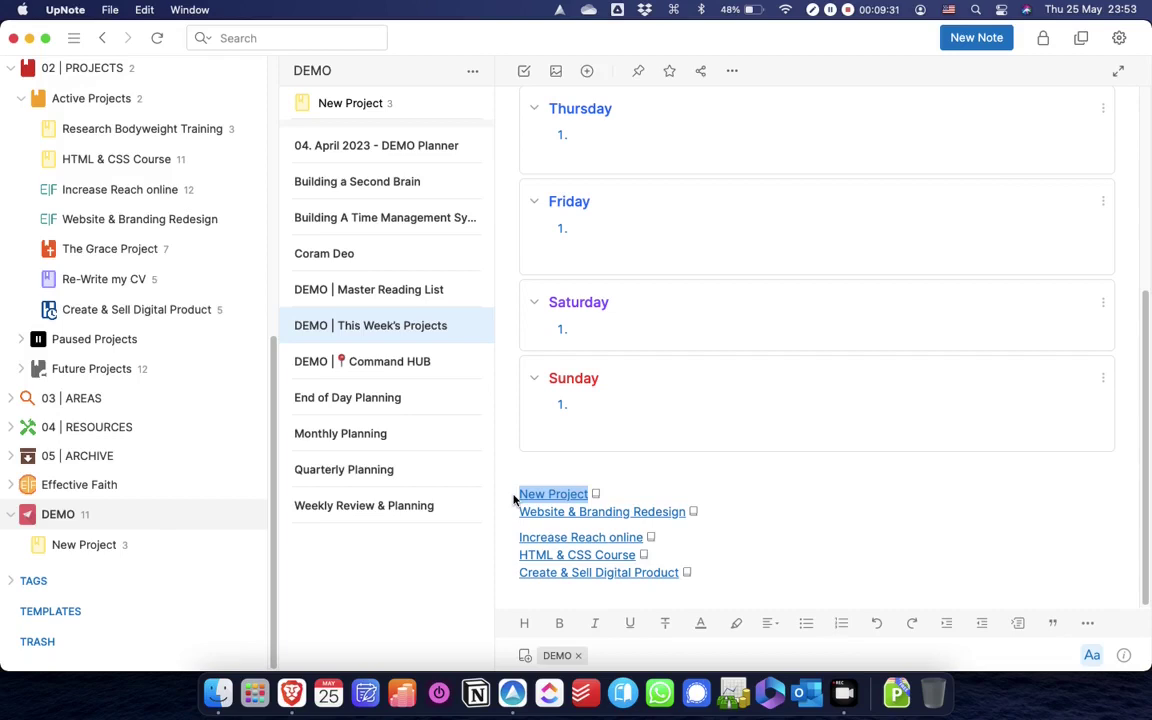
scroll(630, 340, up, 5)
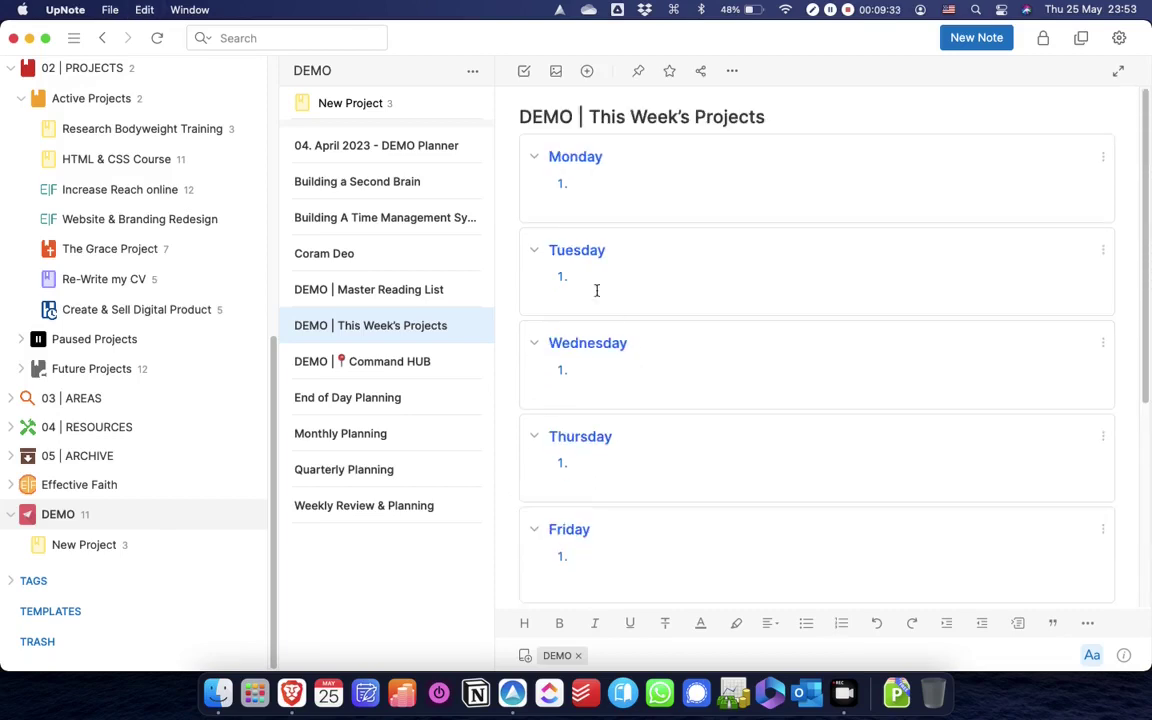
click(577, 186)
key(super+v)
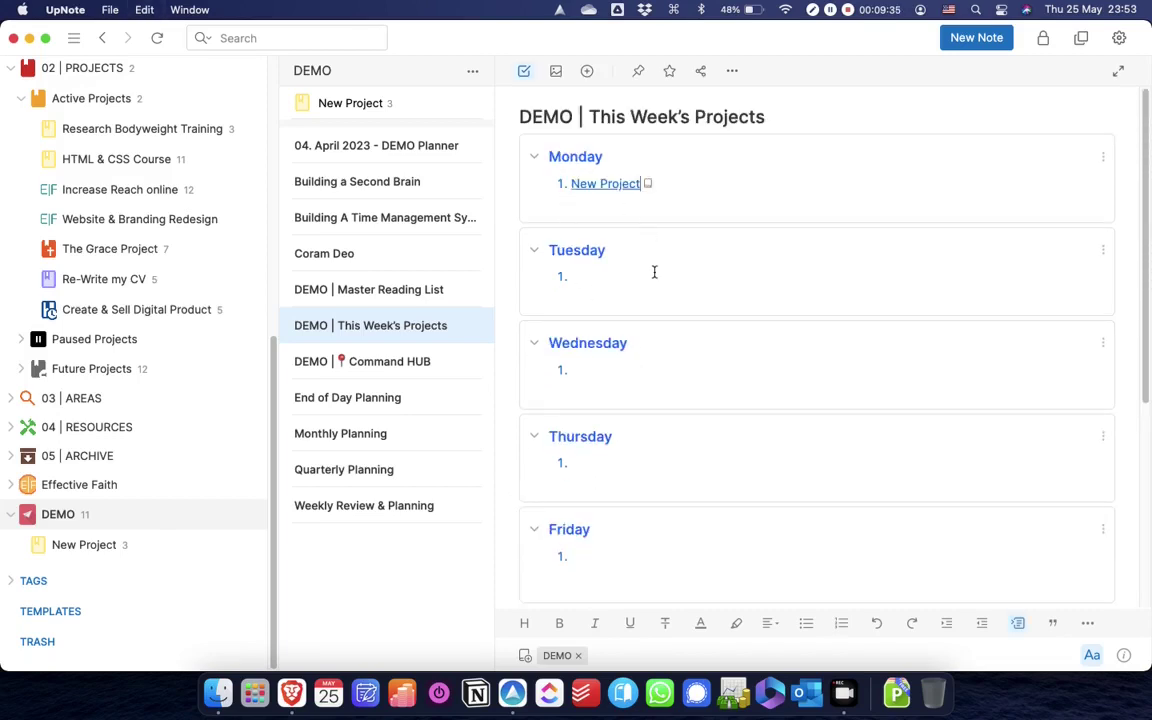
click(595, 370)
key(super+v)
click(598, 463)
key(super+v)
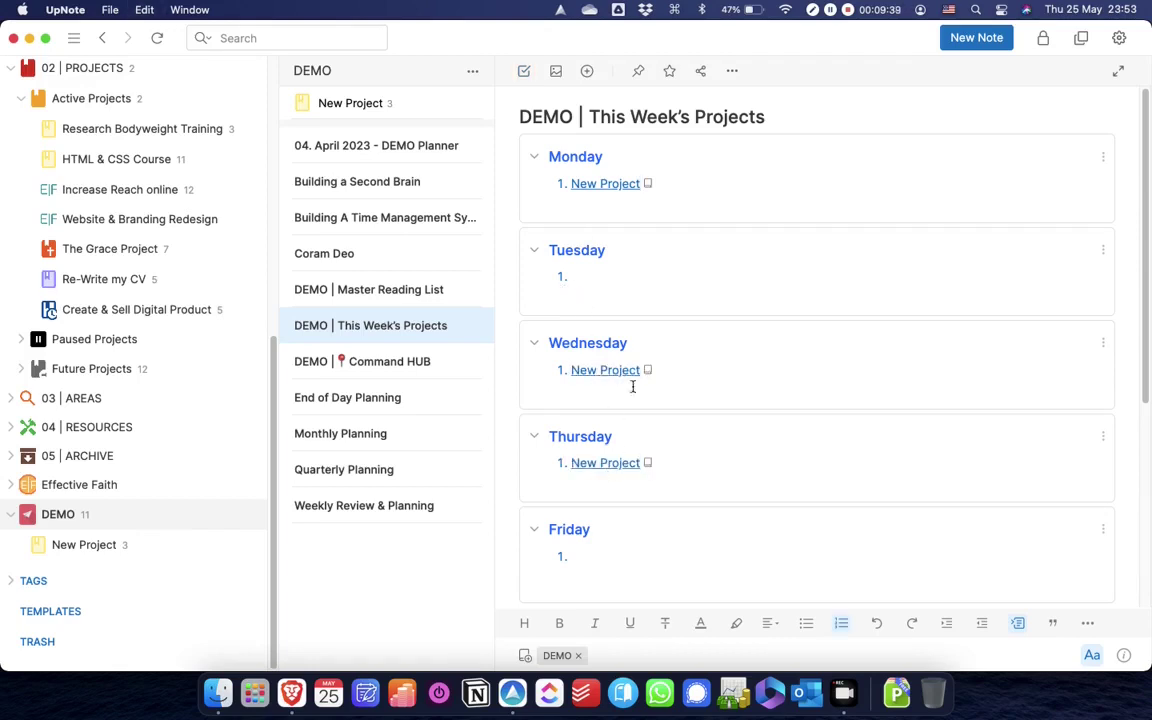
Step: Put the Website & Branding Redesign link under Tuesday
scroll(665, 370, down, 5)
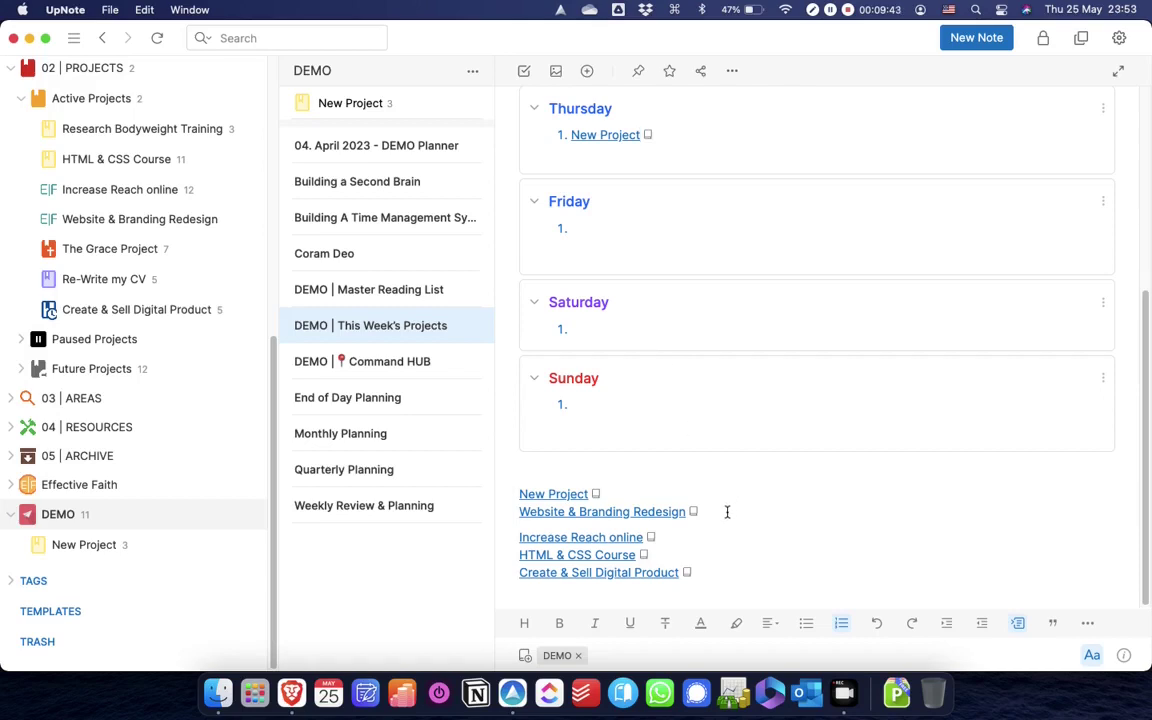
drag(689, 511, 518, 514)
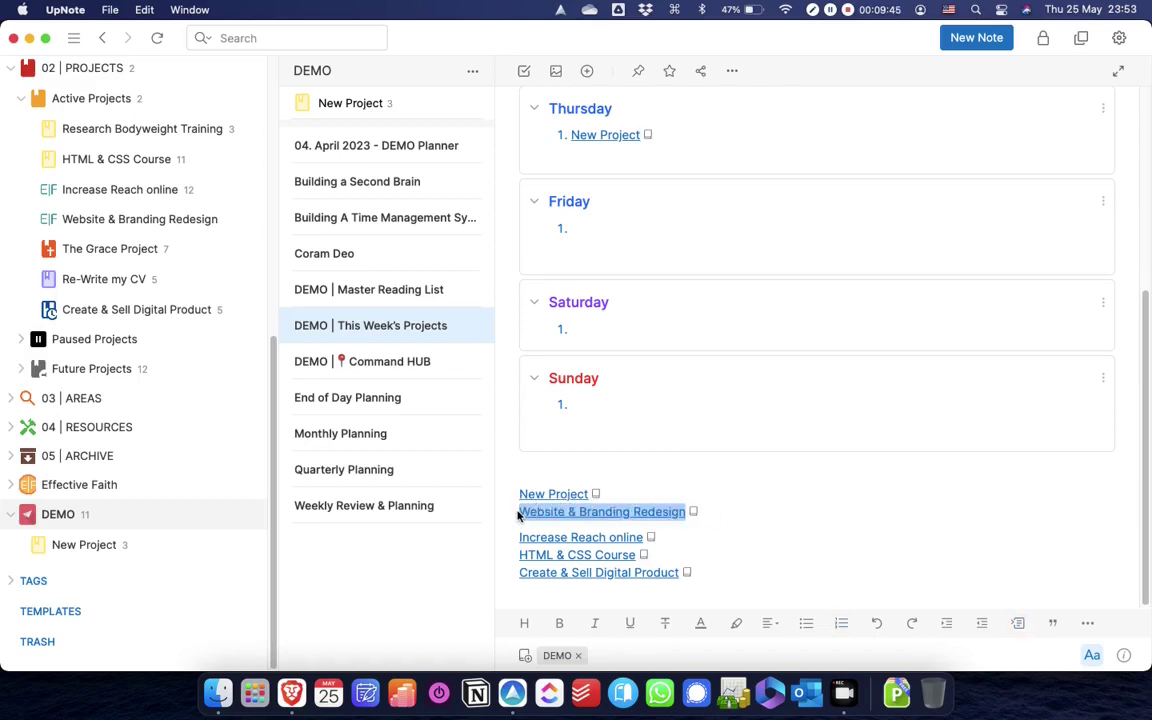
scroll(653, 357, up, 4)
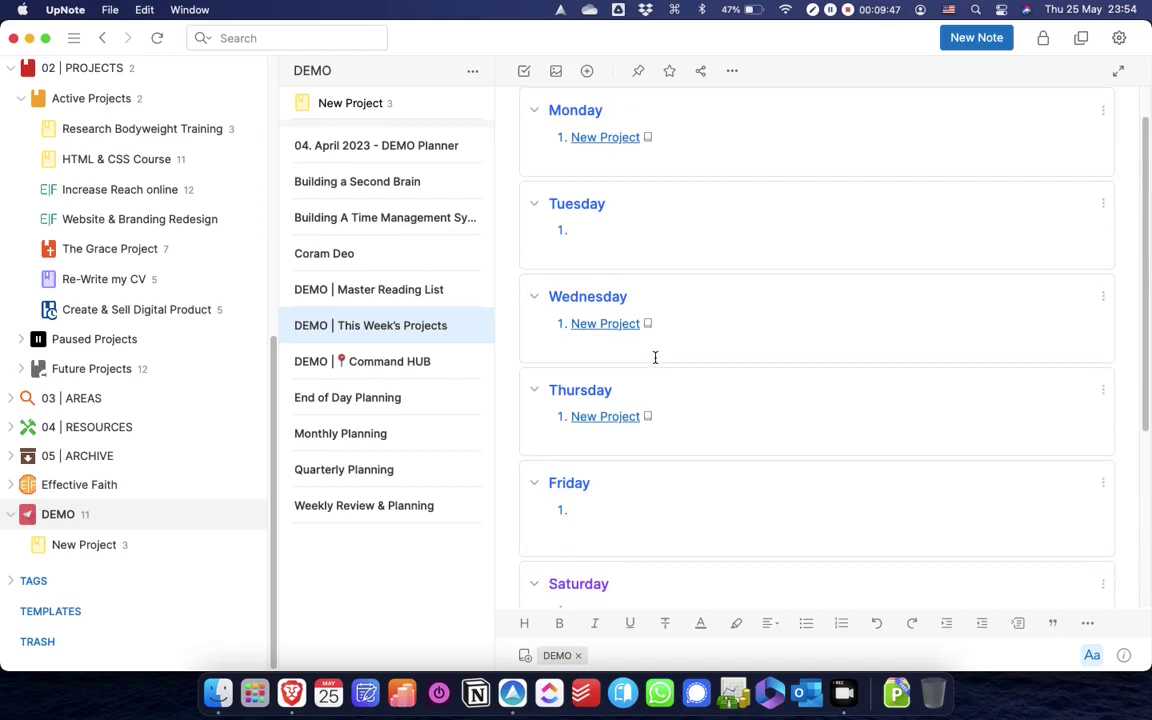
key(super+v)
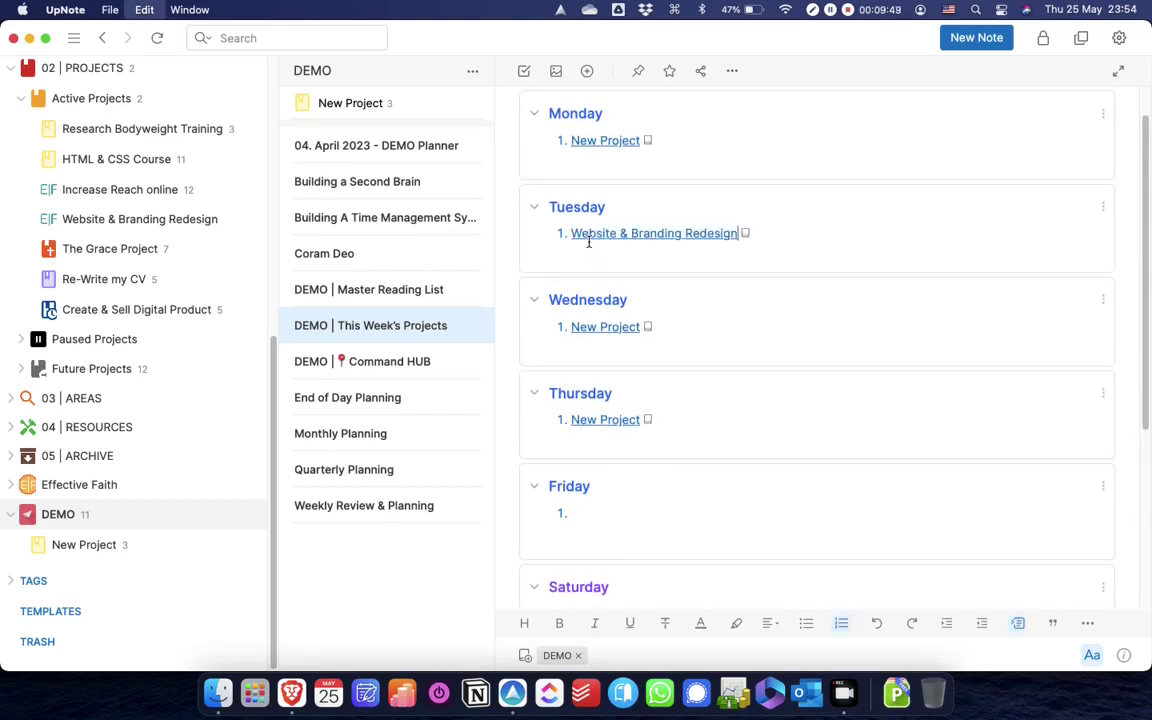
Step: Put the HTML & CSS Course link under Friday and Saturday
scroll(613, 330, down, 4)
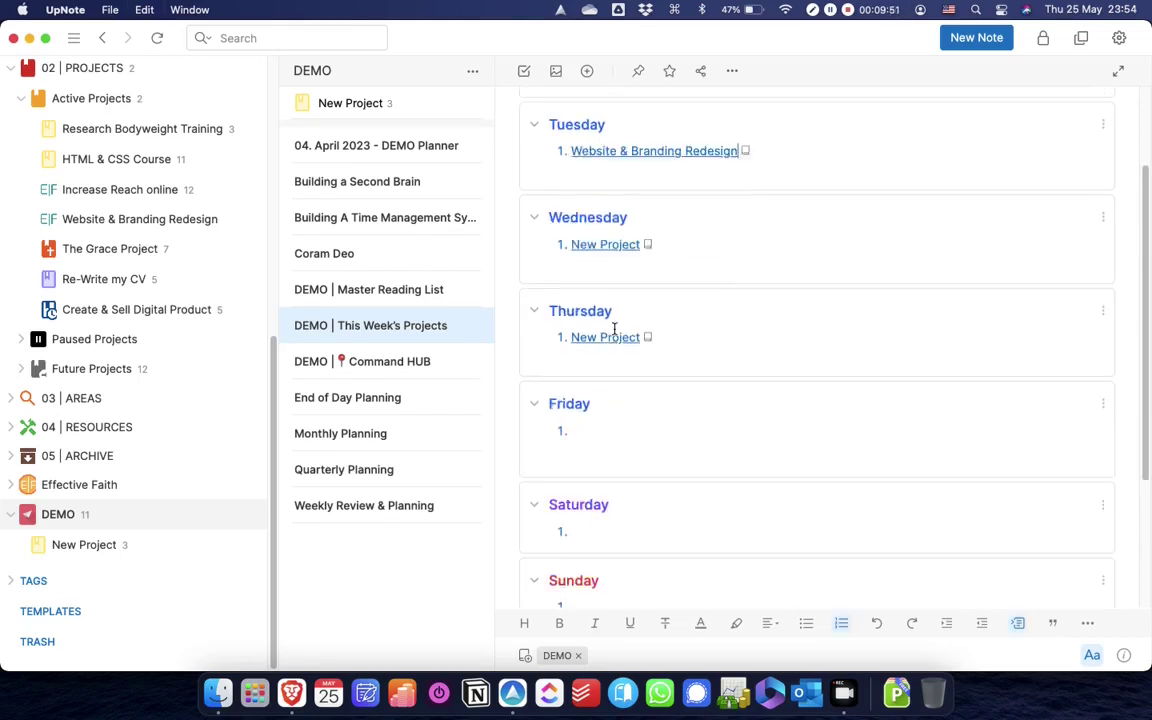
drag(676, 555, 517, 562)
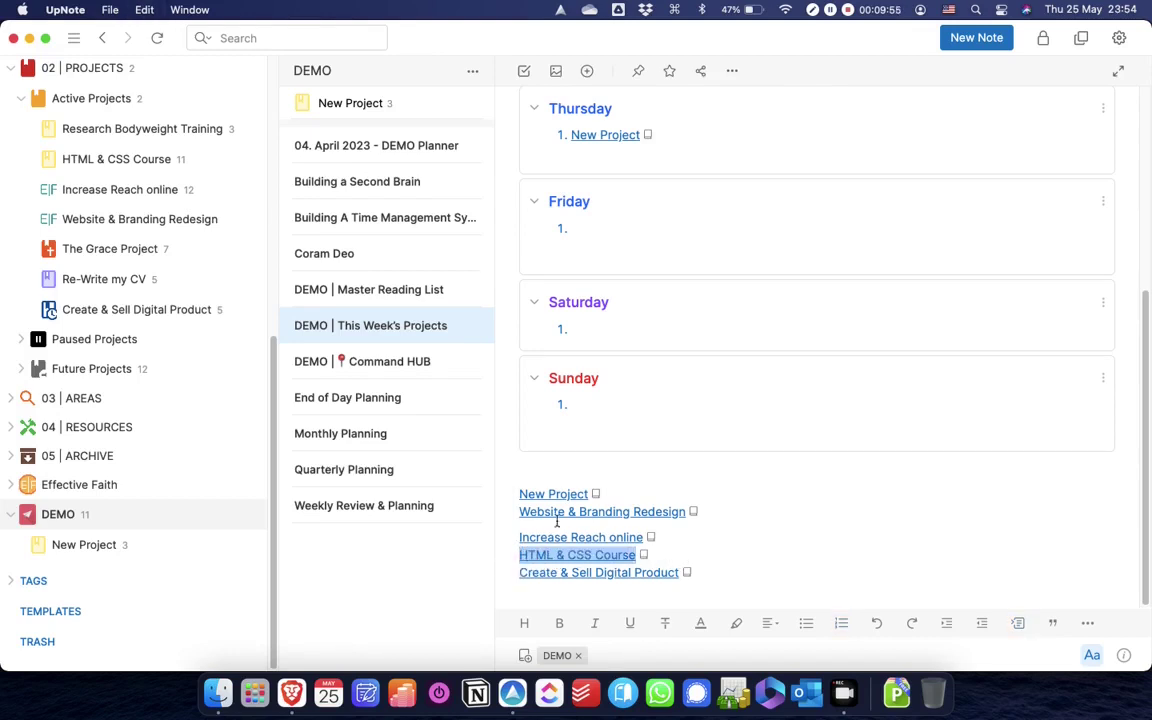
key(super+c)
click(613, 227)
key(super+v)
scroll(720, 253, up, 3)
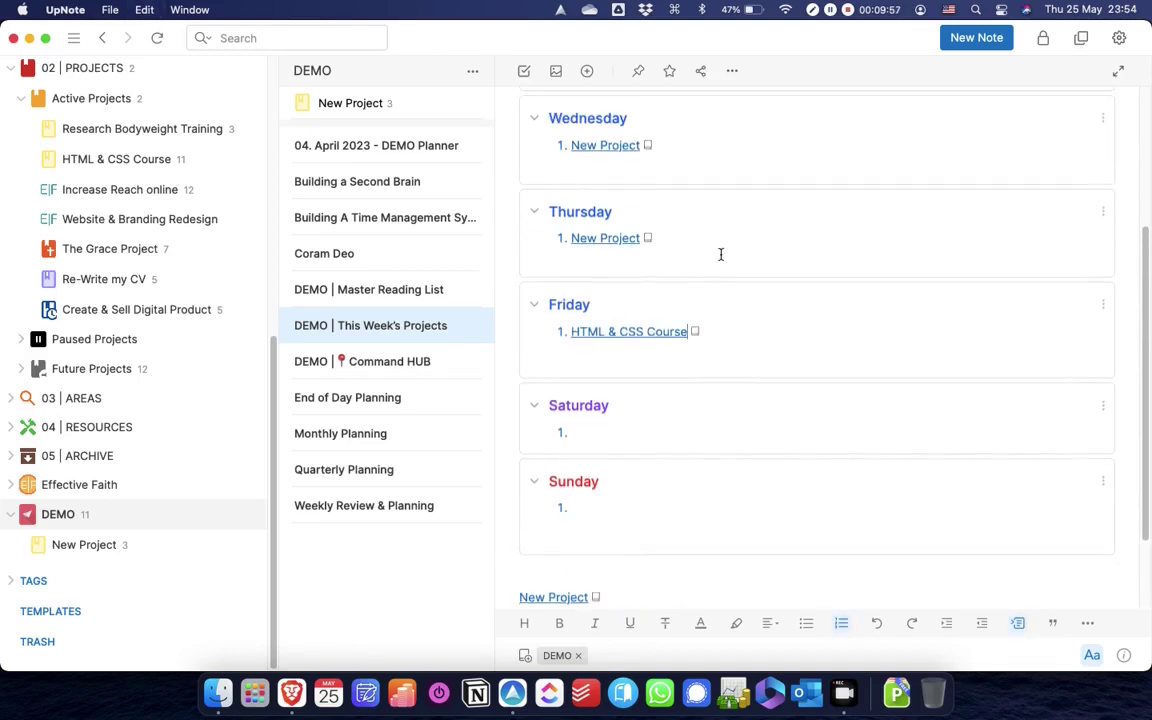
scroll(720, 256, up, 3)
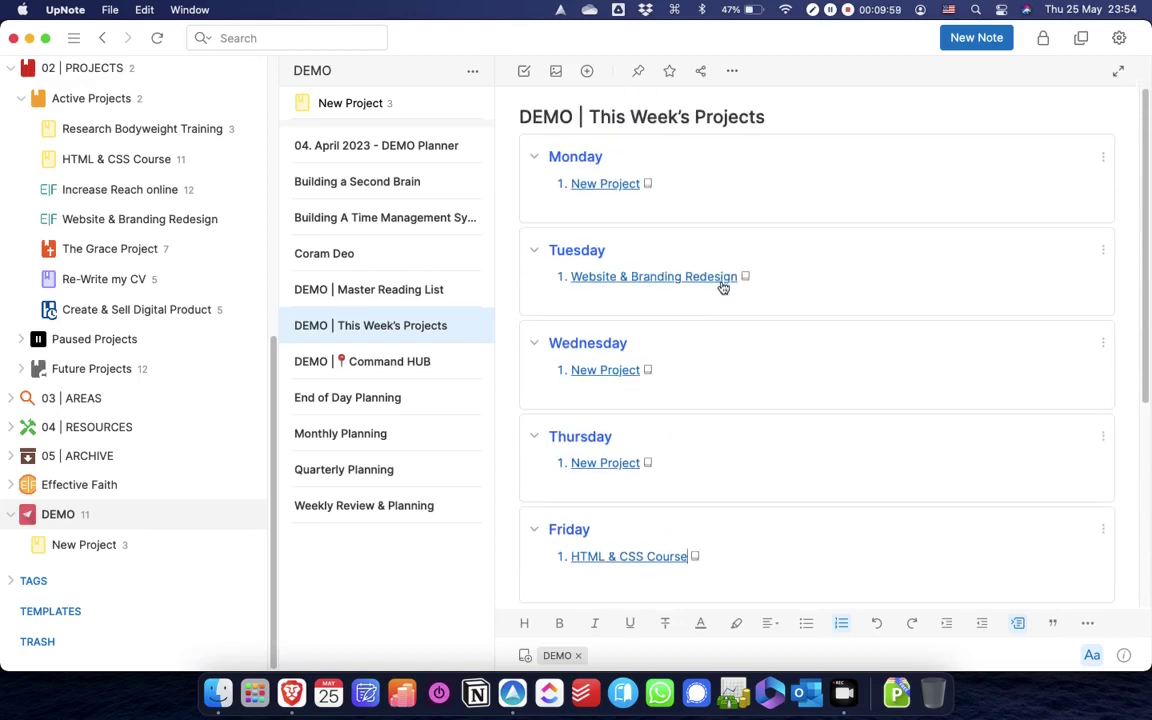
scroll(725, 285, down, 5)
scroll(728, 287, down, 1)
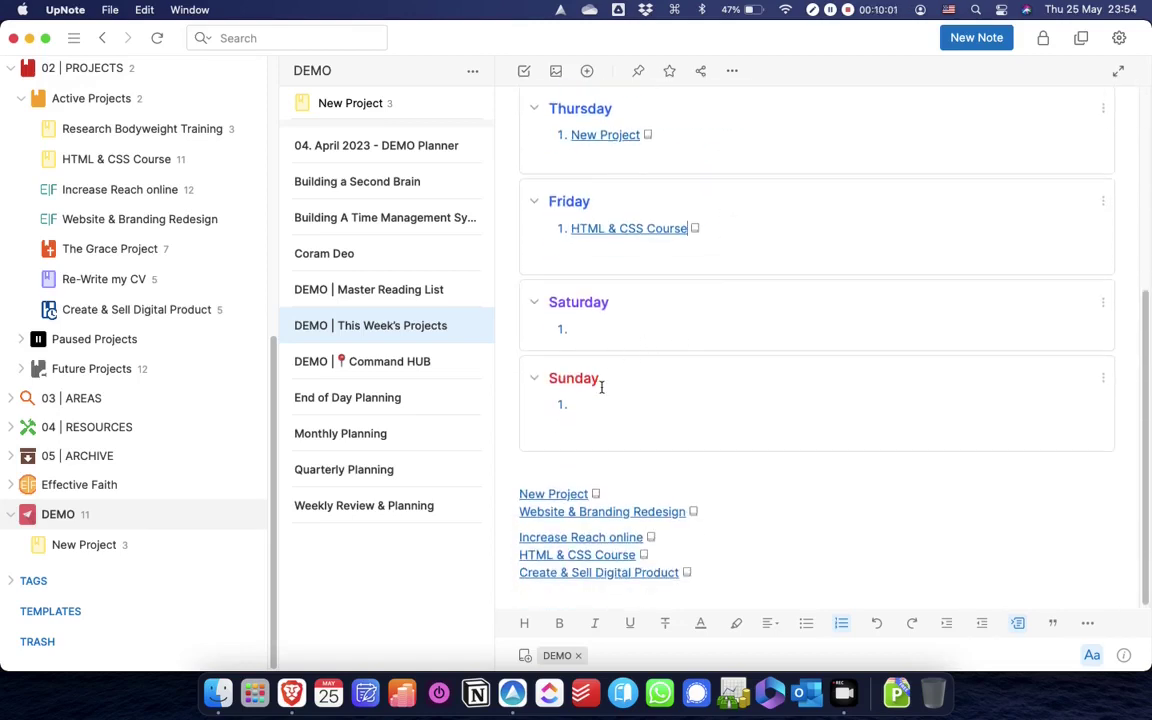
click(594, 336)
key(super+v)
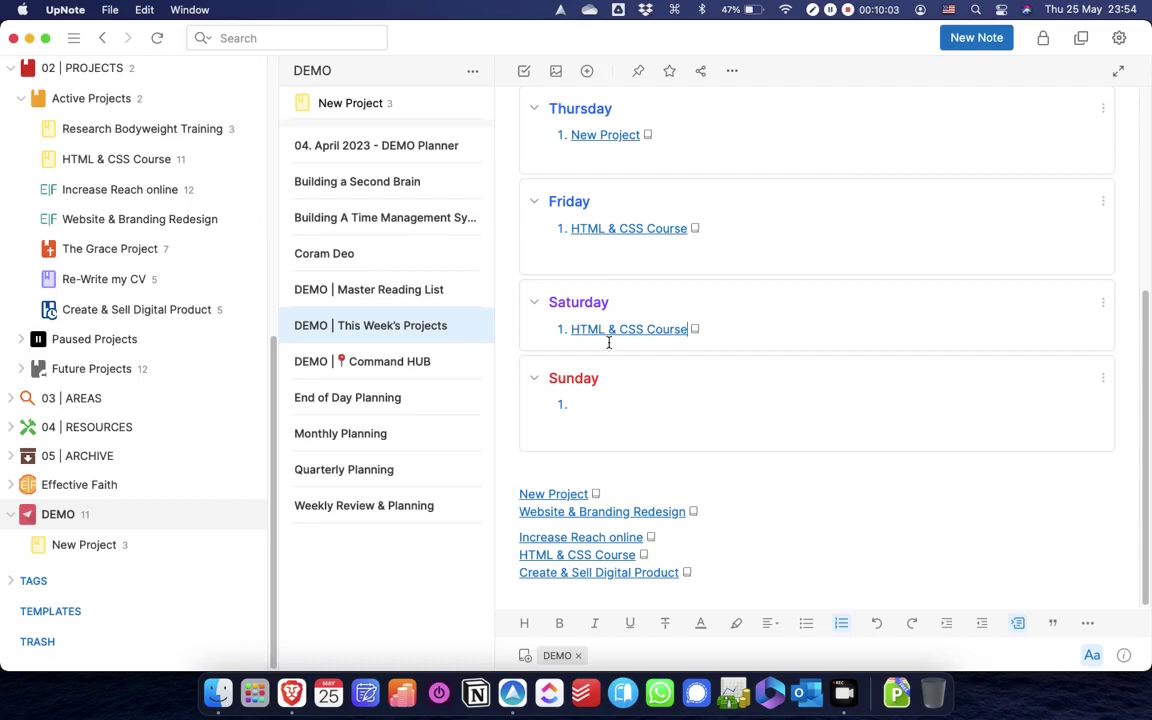
Step: Add Create & Sell Digital Product as a second item under Monday and Wednesday
drag(700, 572, 517, 572)
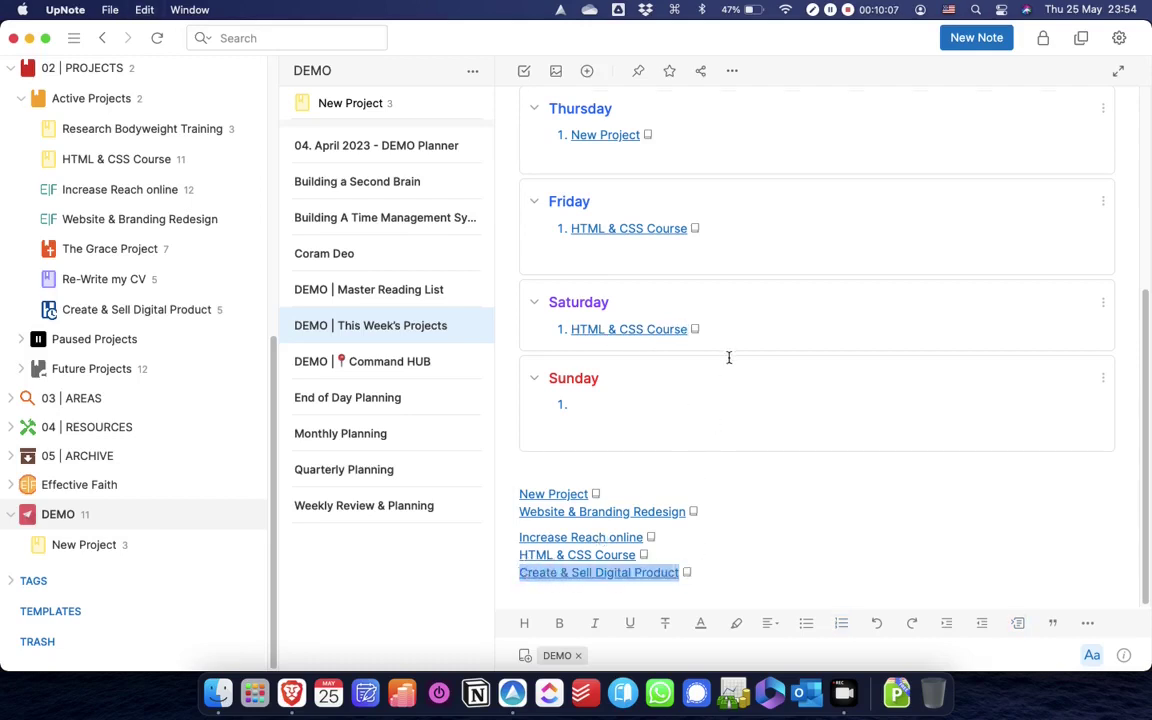
scroll(725, 360, up, 5)
click(716, 192)
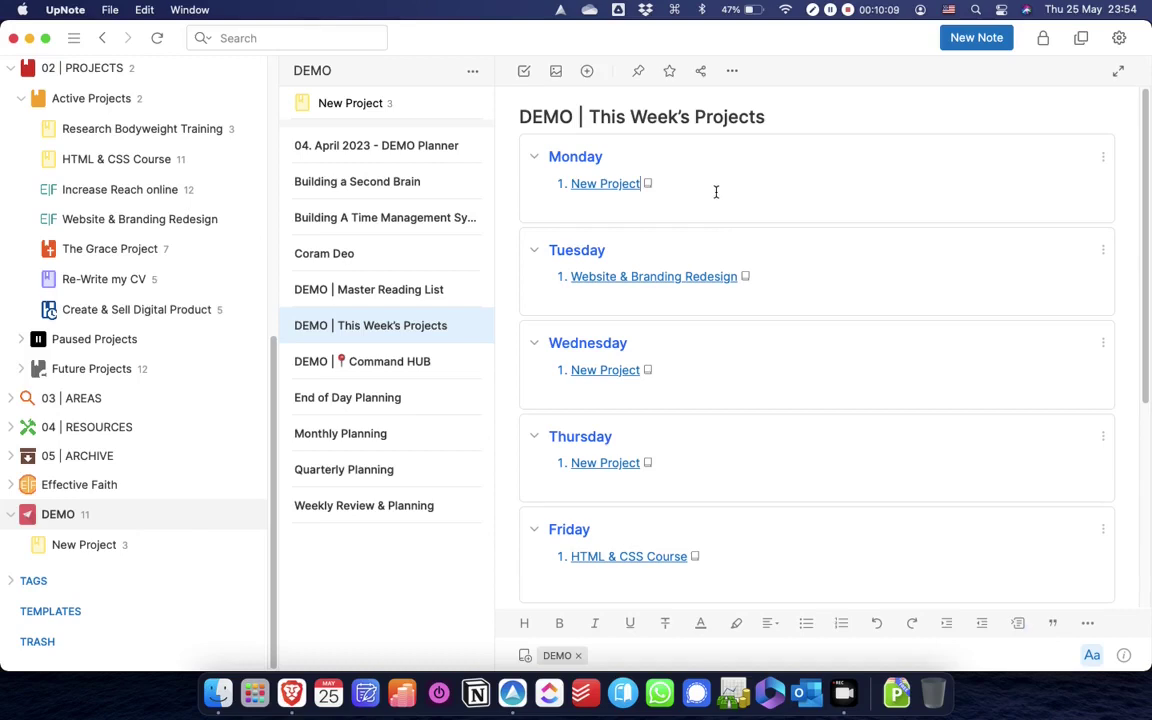
key(Return)
key(super+v)
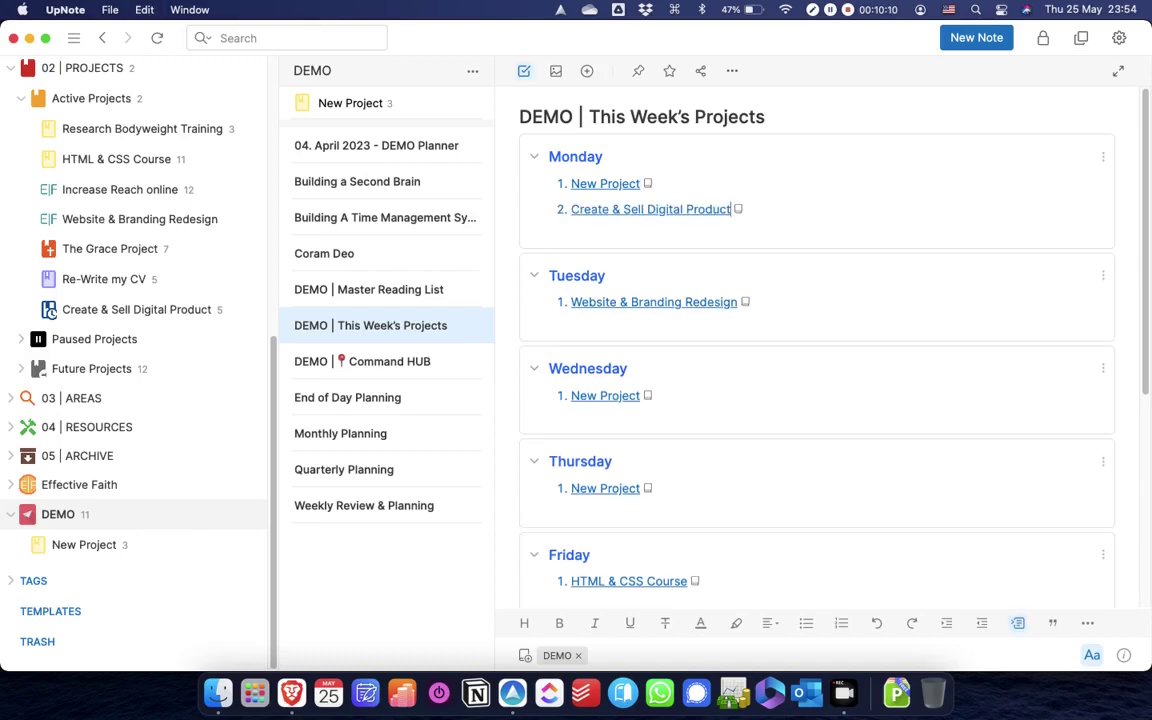
click(699, 407)
key(super+v)
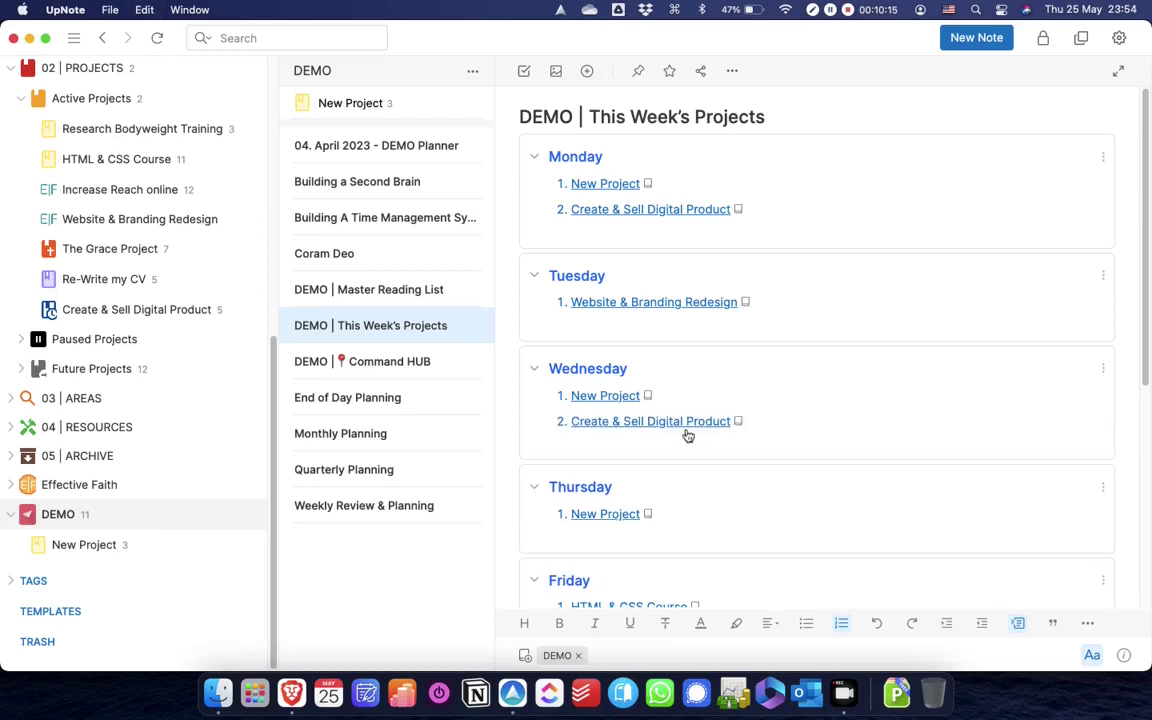
Step: Add Increase Reach online as a second item under Thursday and Friday
scroll(687, 433, down, 5)
drag(676, 537, 519, 538)
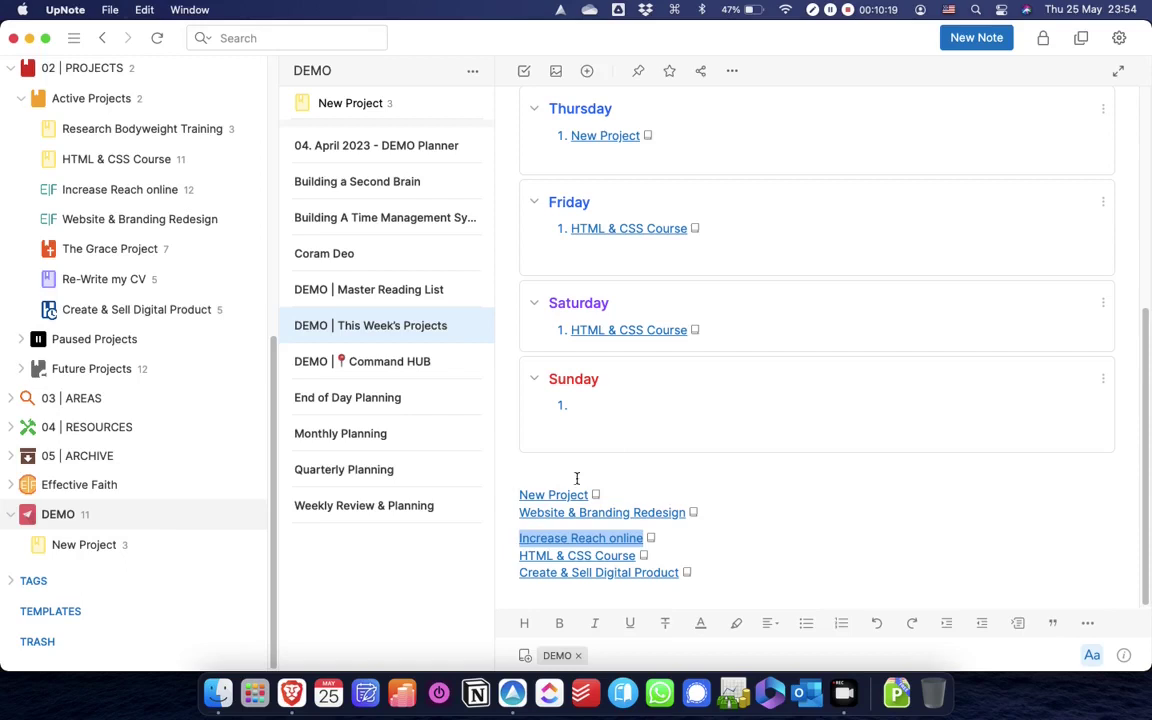
scroll(726, 330, up, 2)
click(703, 256)
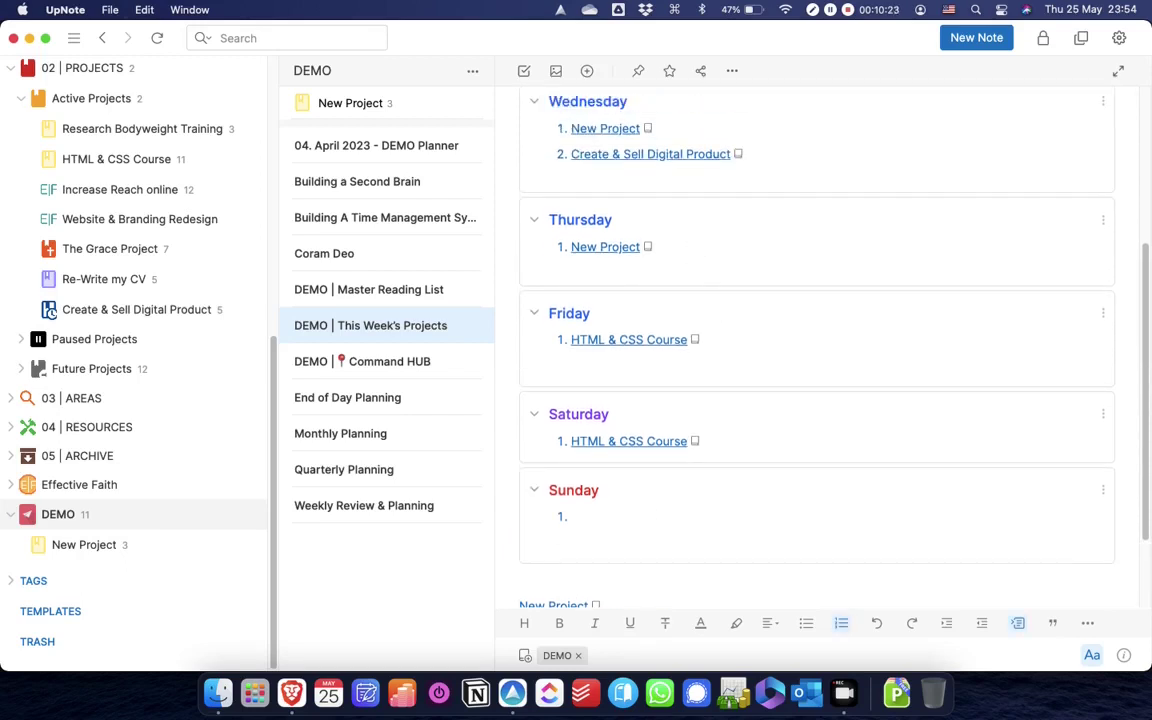
key(Return)
key(super+v)
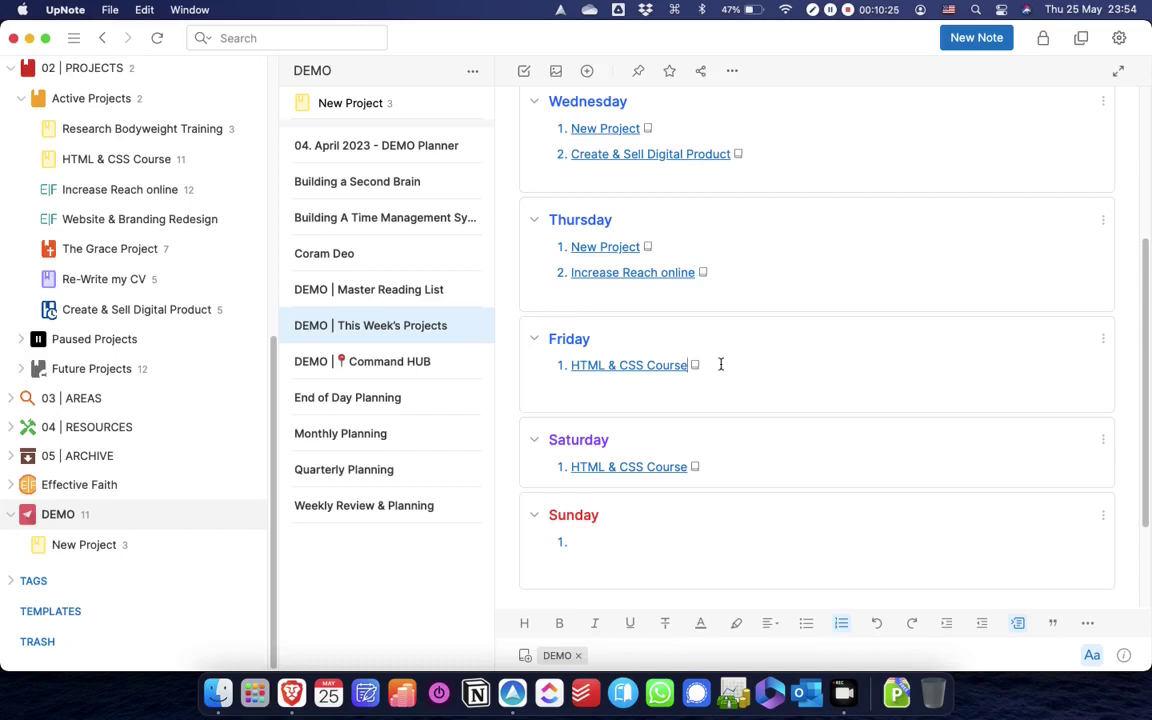
key(Return)
key(super+v)
scroll(728, 360, down, 3)
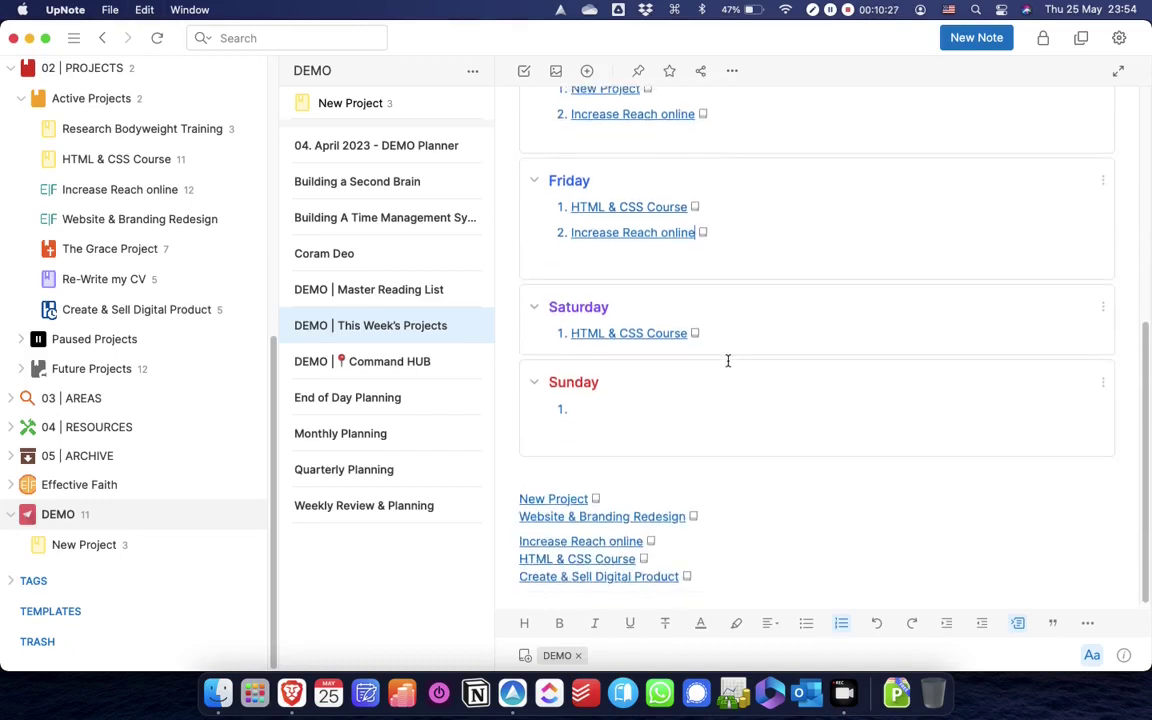
scroll(728, 360, up, 8)
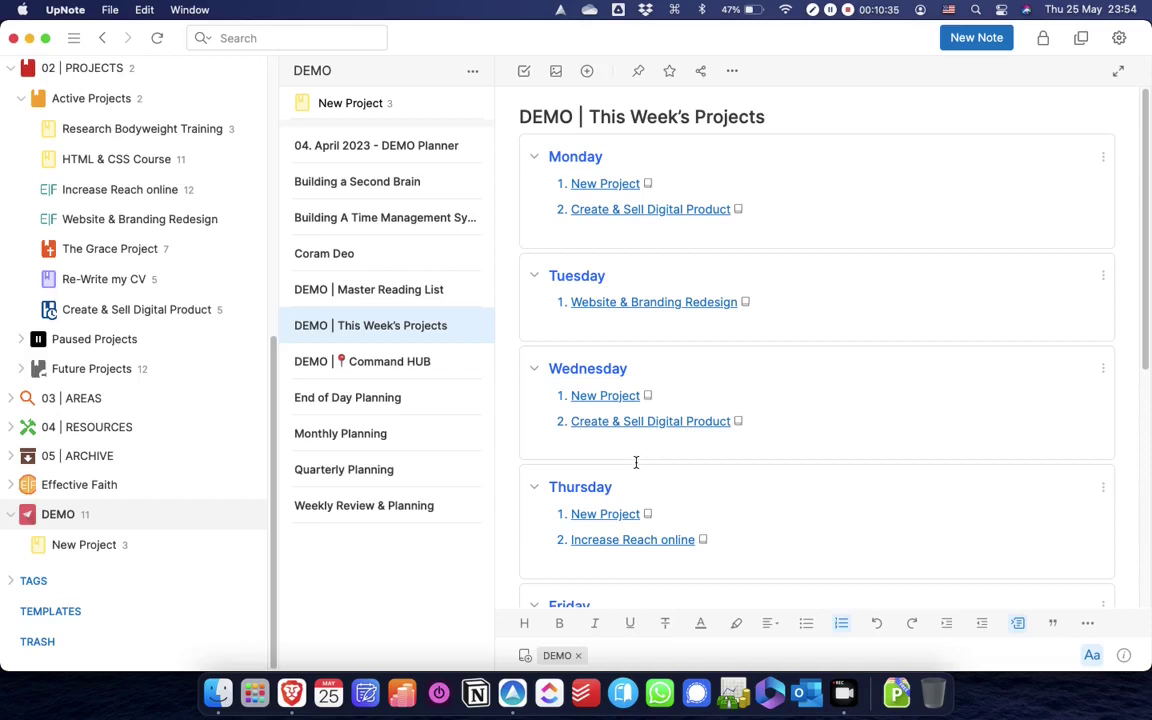
scroll(635, 462, down, 5)
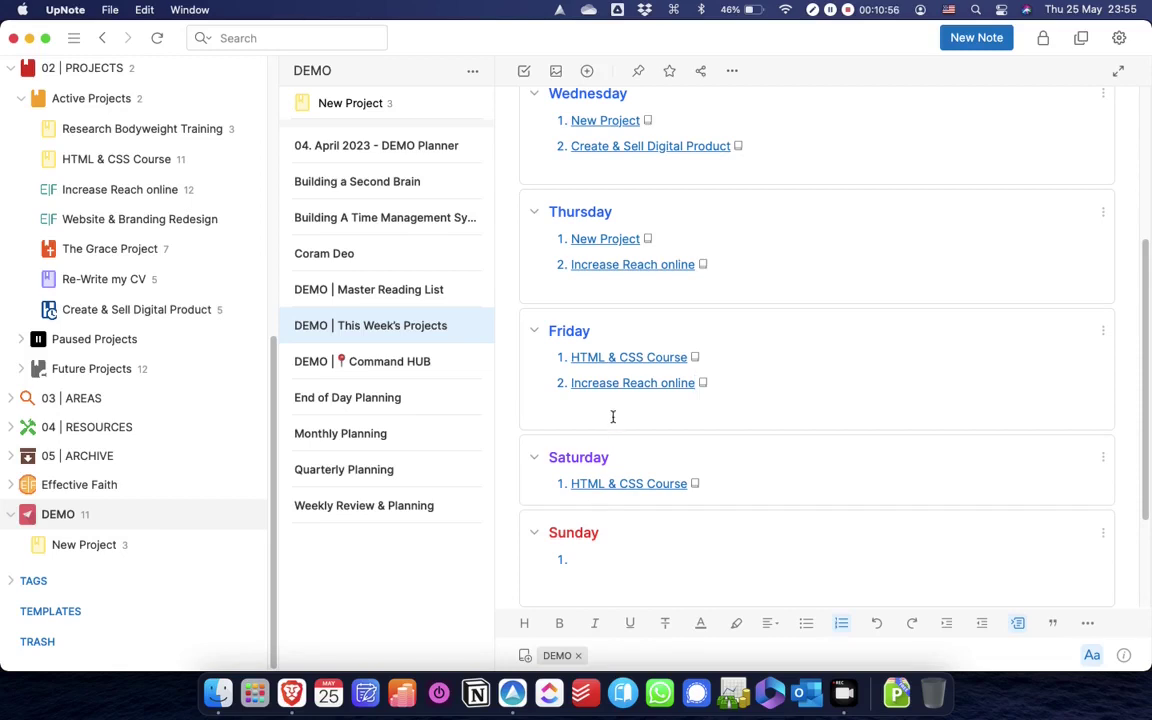
scroll(663, 265, up, 3)
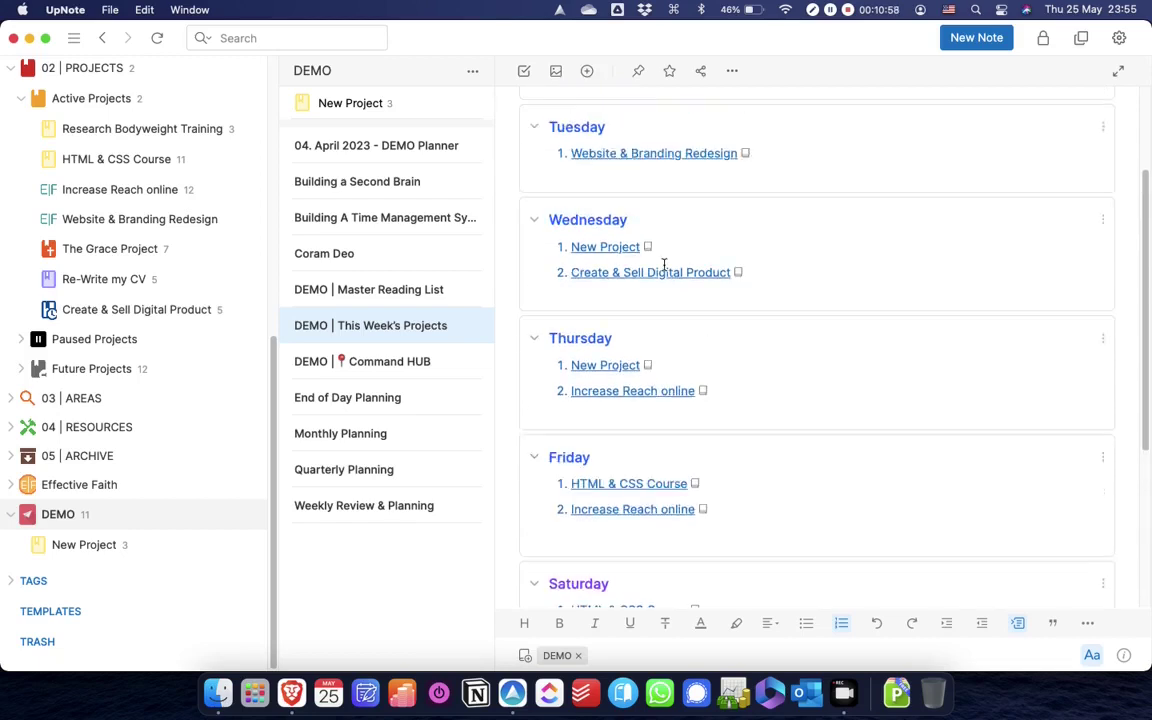
scroll(663, 265, up, 1)
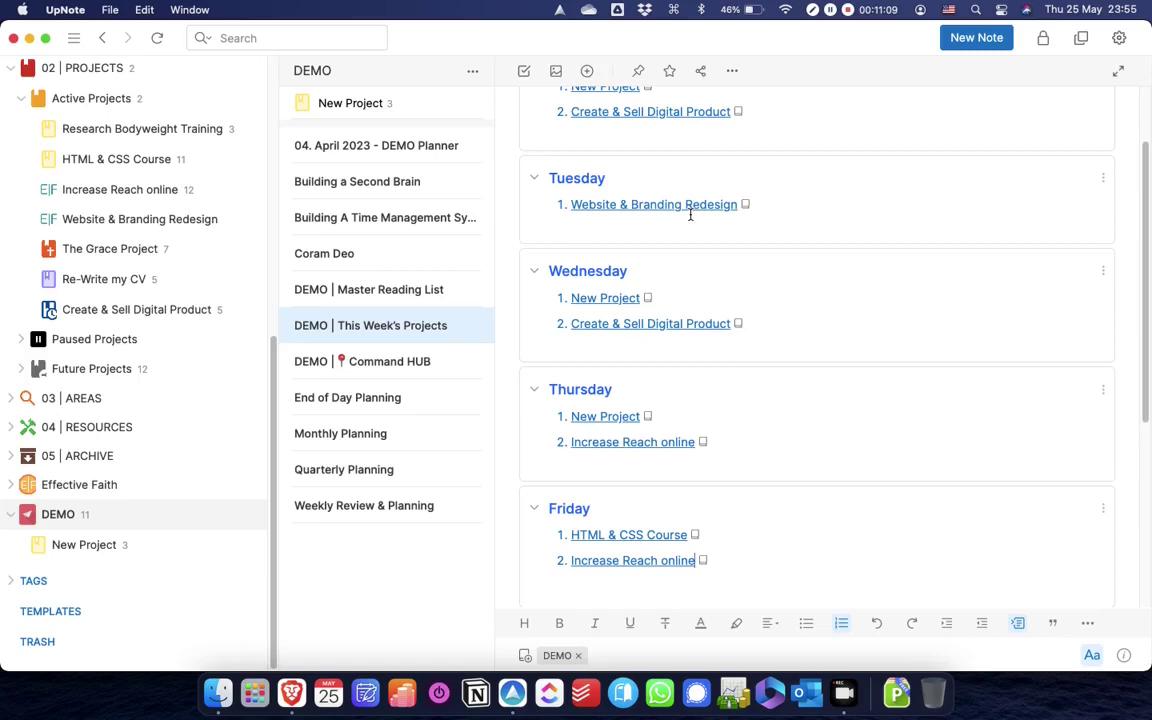
scroll(690, 215, up, 2)
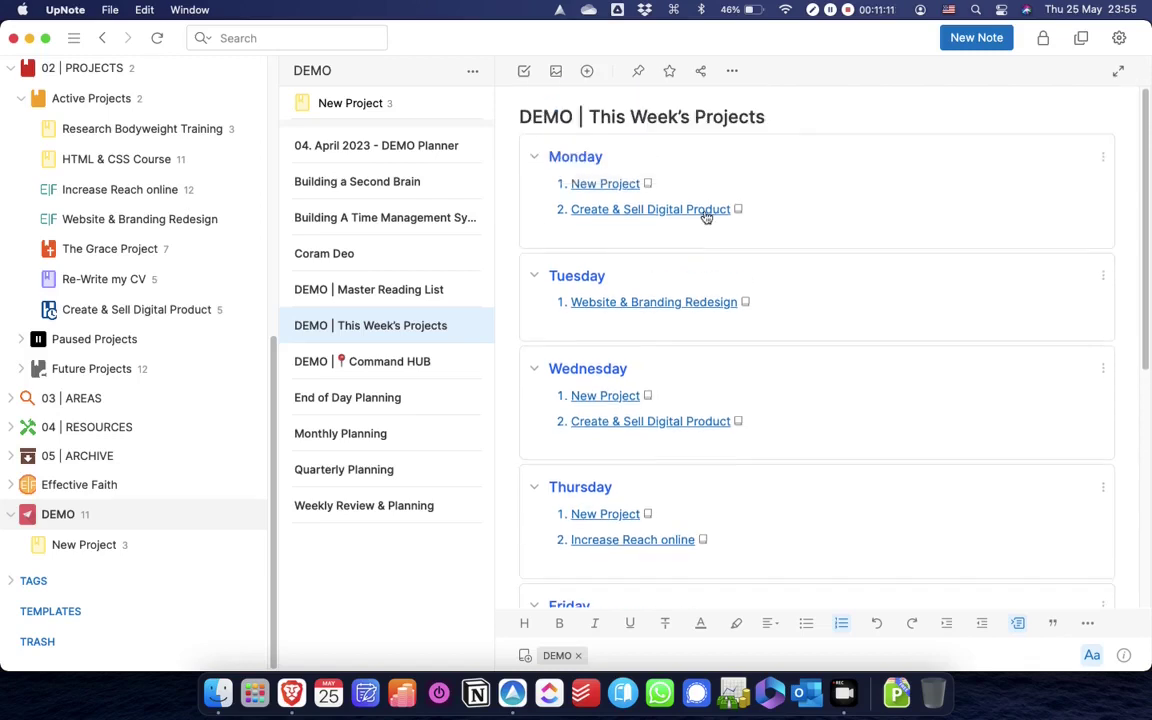
Step: In Command HUB, cut the two existing Today Project Focus tasks
click(386, 362)
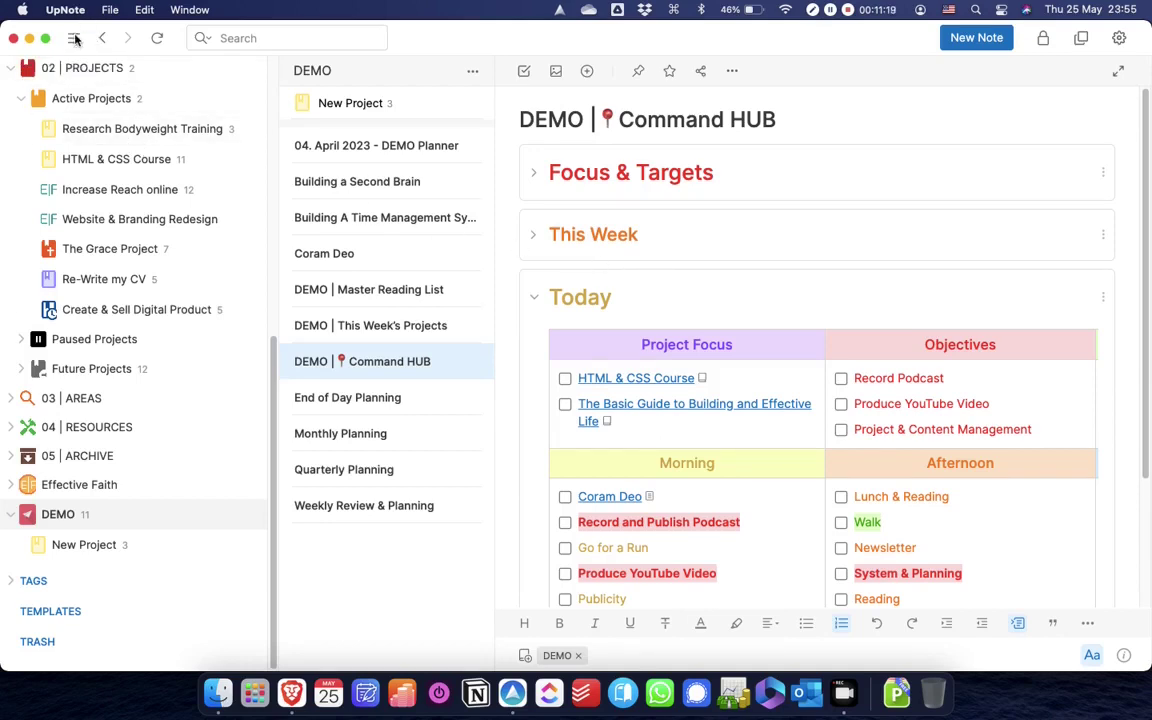
click(74, 38)
drag(406, 428, 297, 382)
key(ctrl+x)
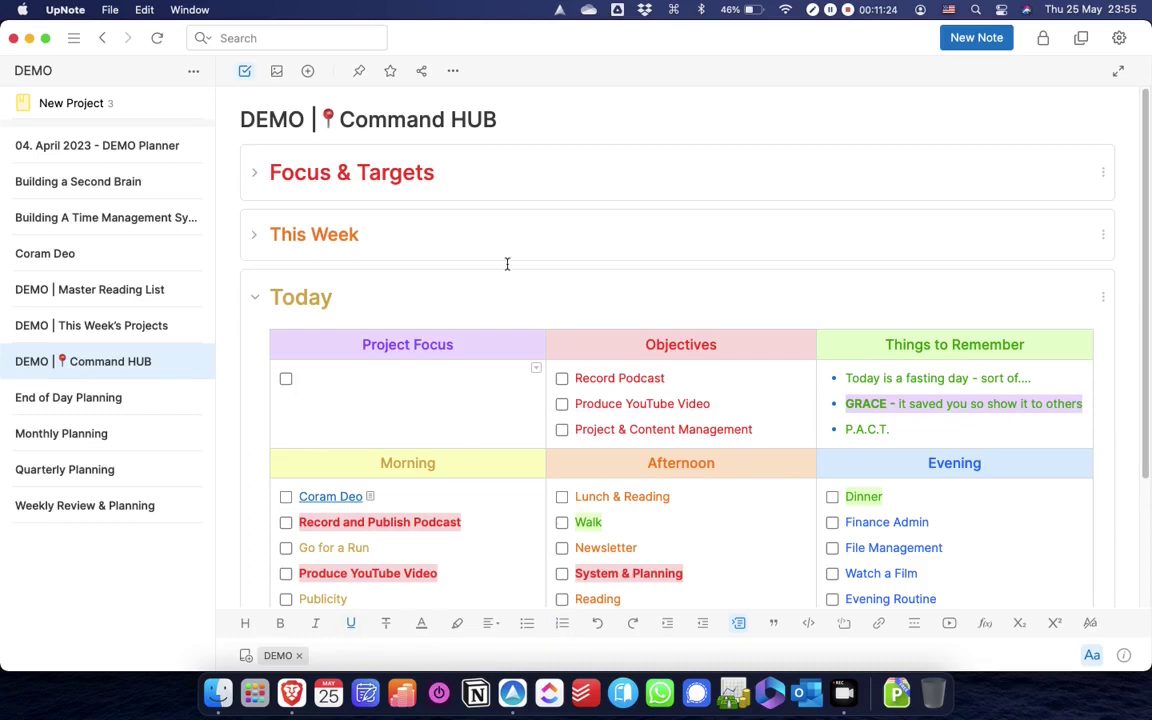
scroll(551, 253, down, 3)
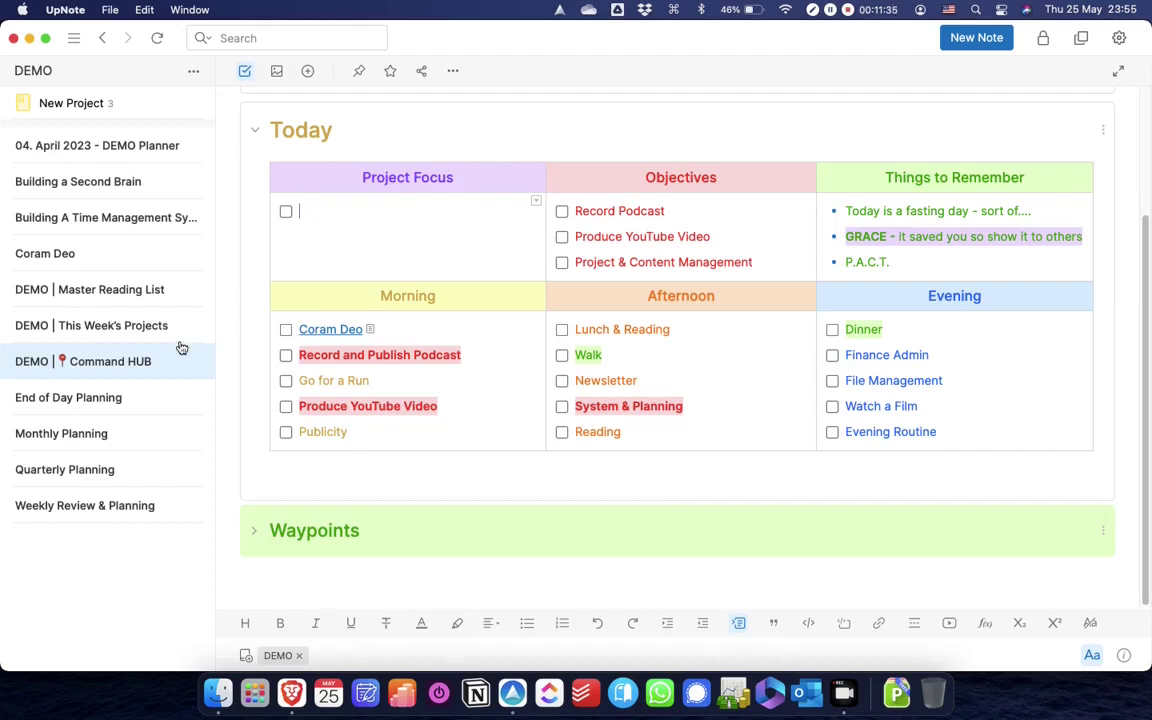
Step: Copy Monday's New Project and Create & Sell Digital Product links from This Week's Projects into Project Focus
click(106, 324)
drag(455, 209, 288, 183)
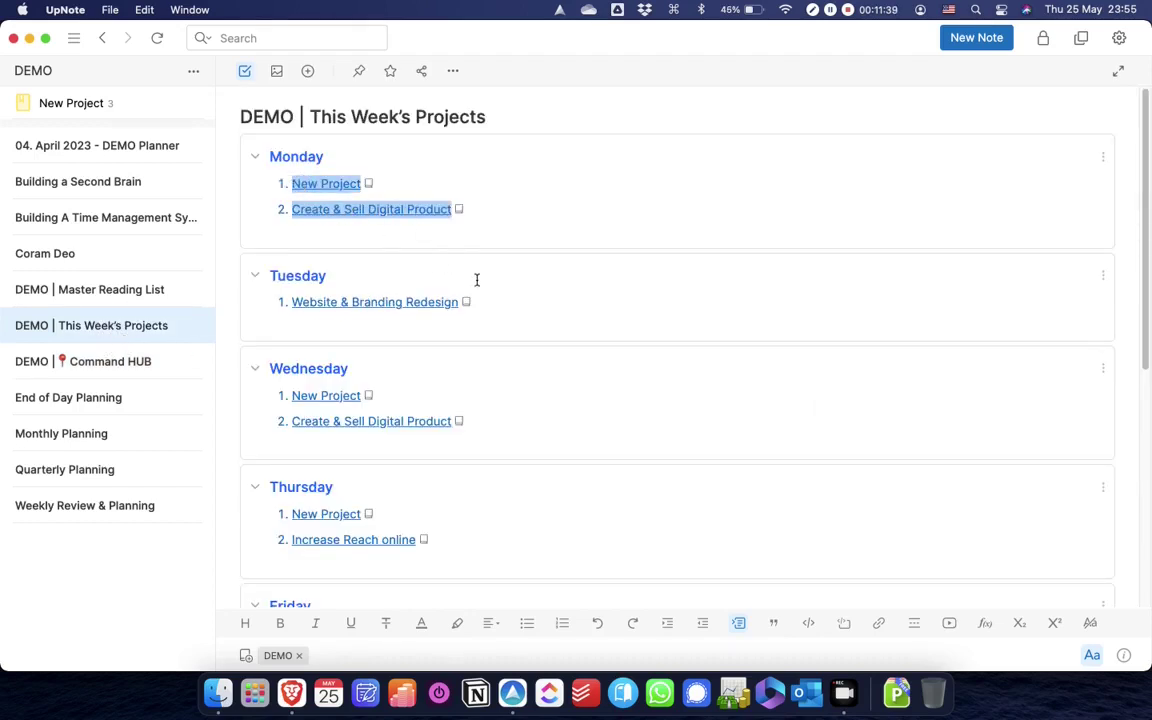
click(150, 361)
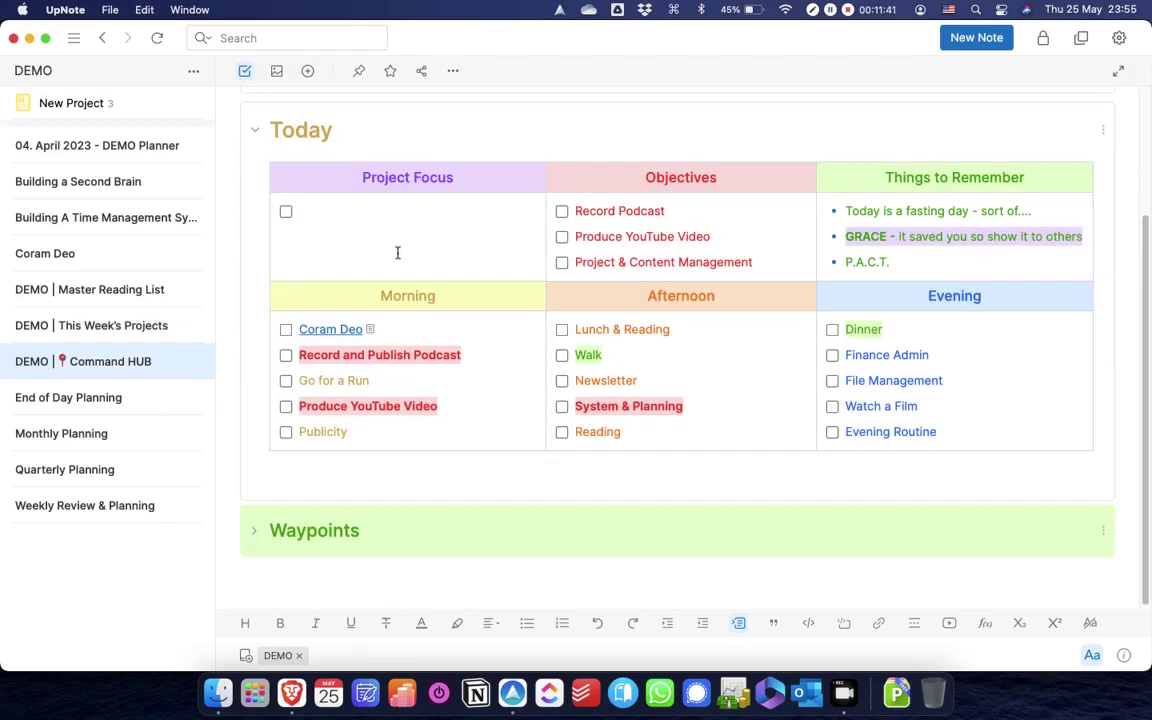
click(385, 222)
key(super+v)
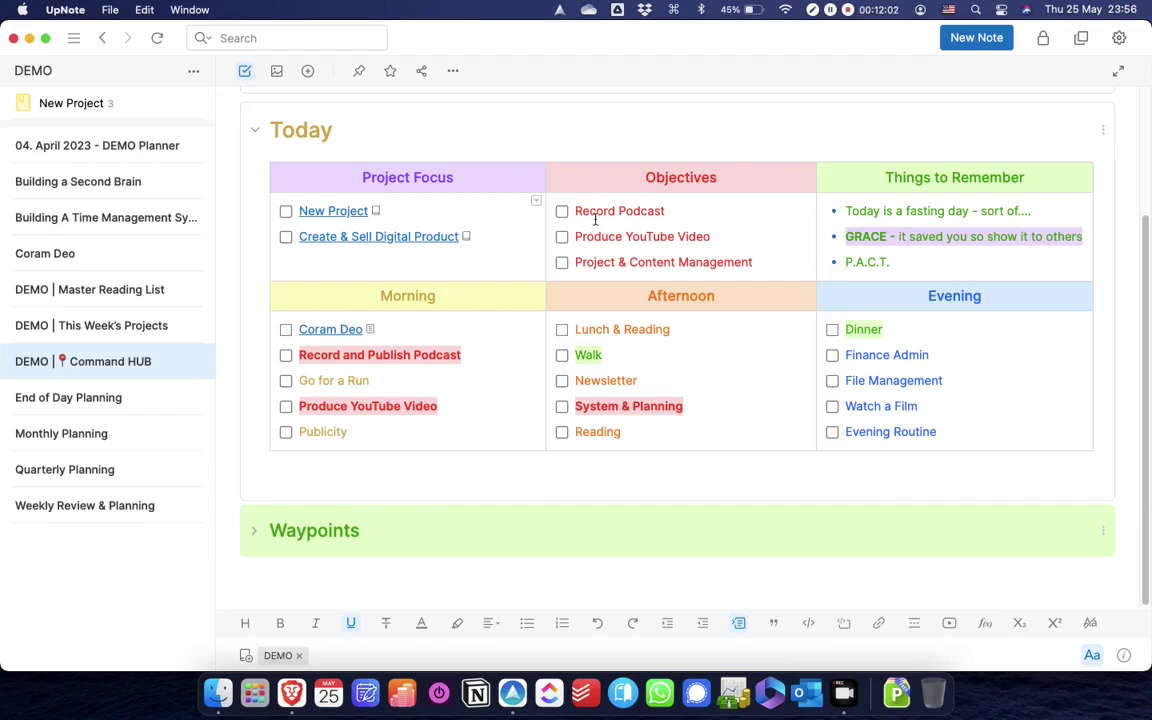
Step: Overwrite the third objective with 'Work on New' and the Produce YouTube Video task with 'Work on New Project'
drag(752, 262, 572, 262)
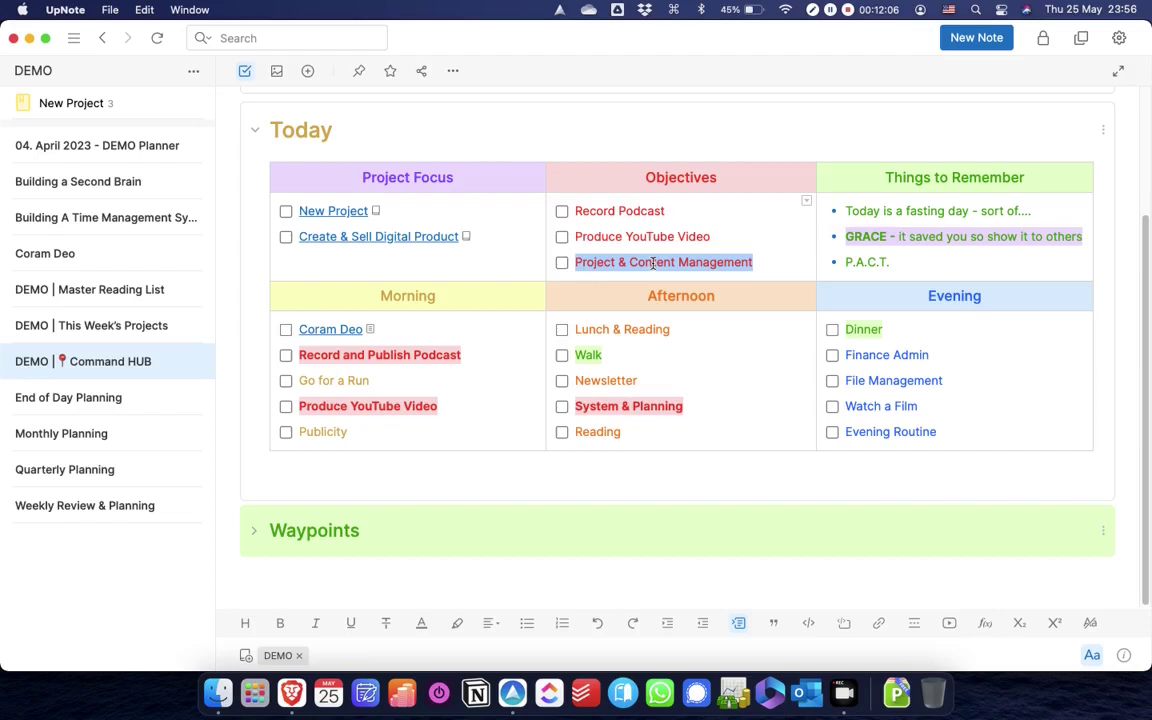
text(Work)
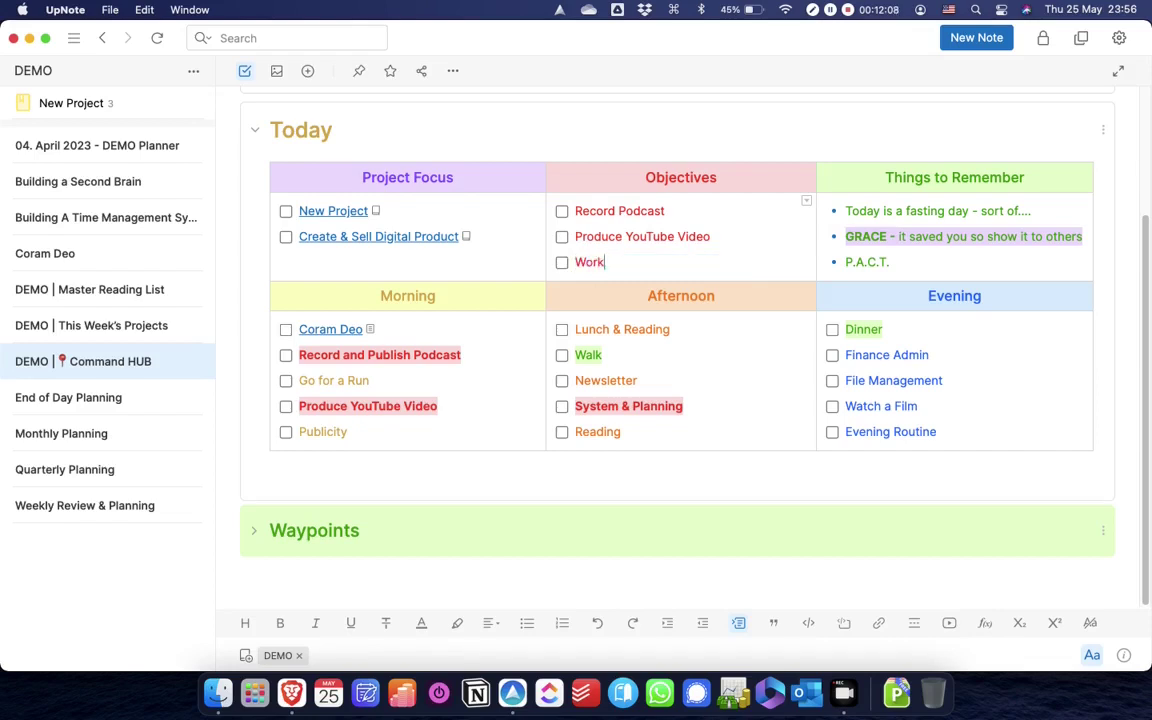
text( on New Project)
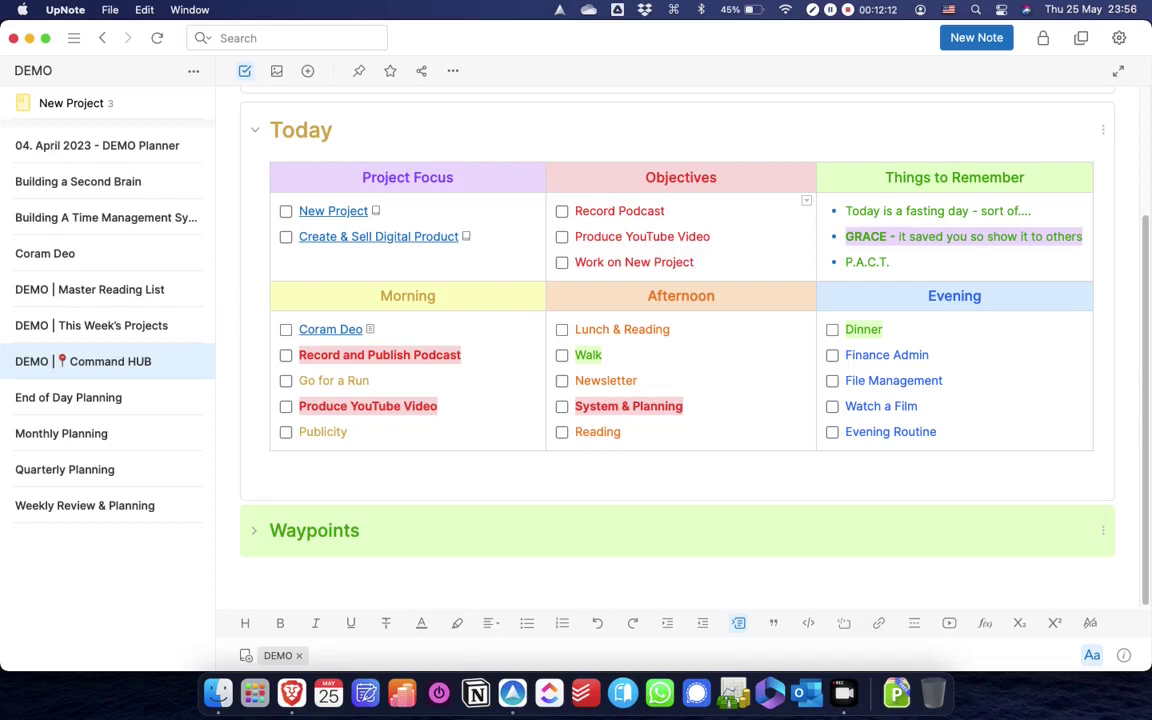
drag(445, 404, 298, 406)
text(Work)
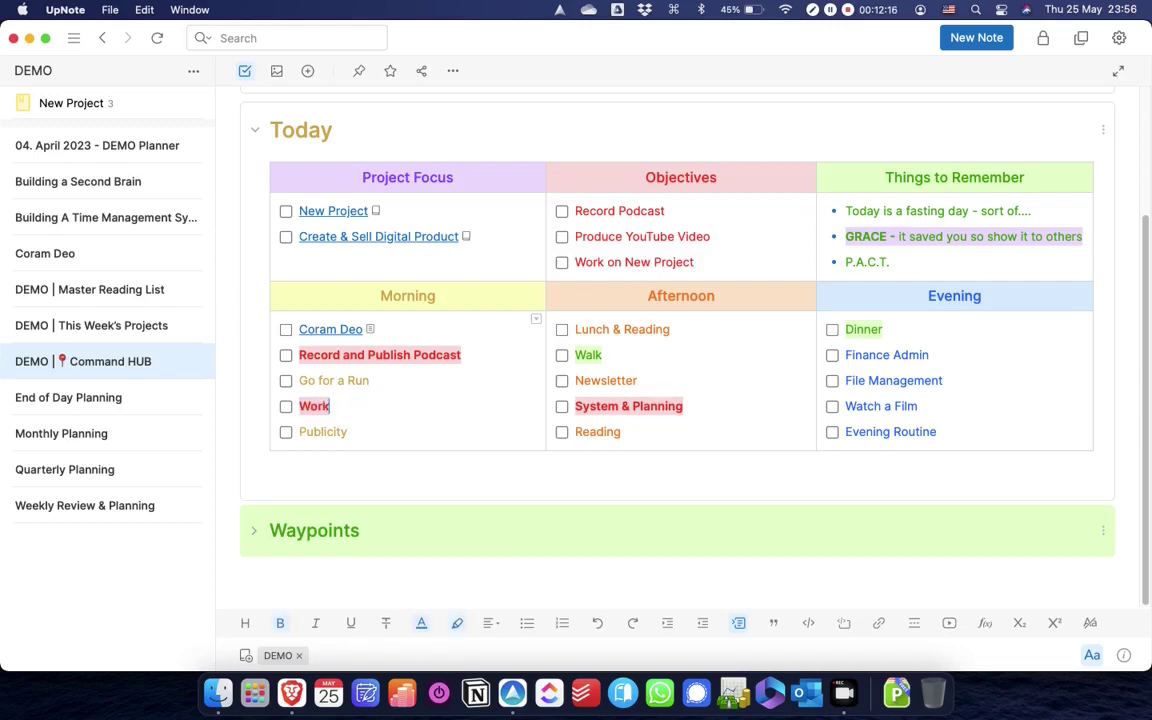
text( on New Project)
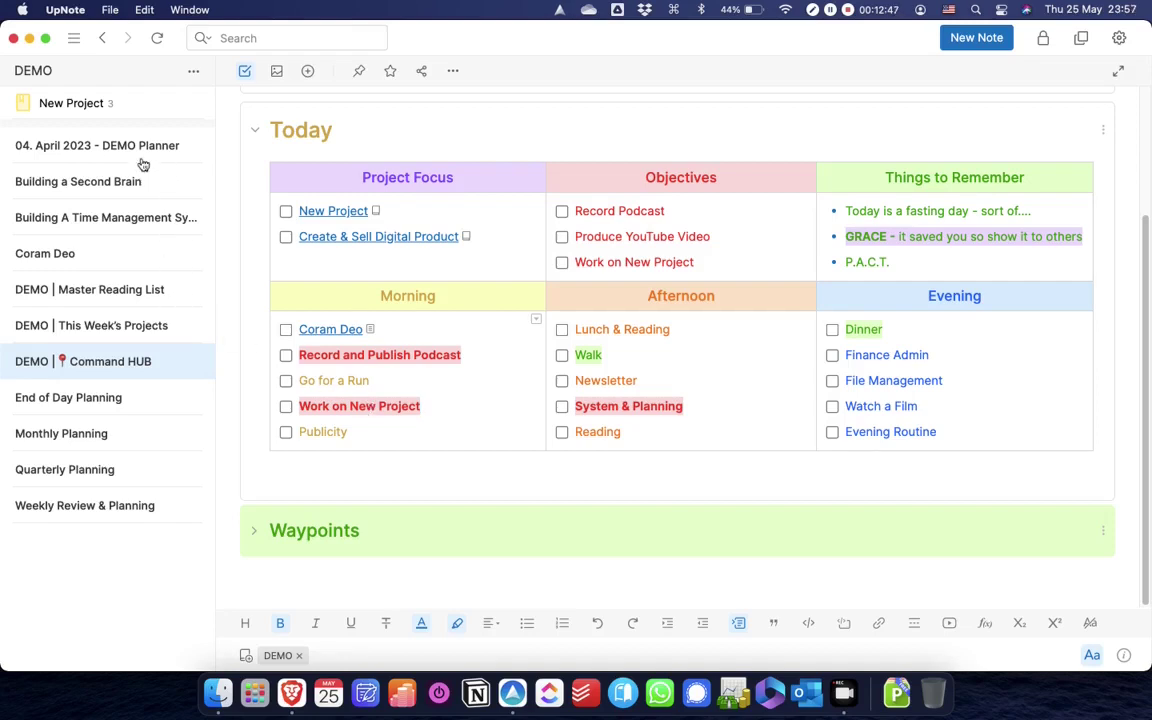
Step: Open the April 2023 DEMO Planner and expand its Projects & Goals for the Month section
click(70, 148)
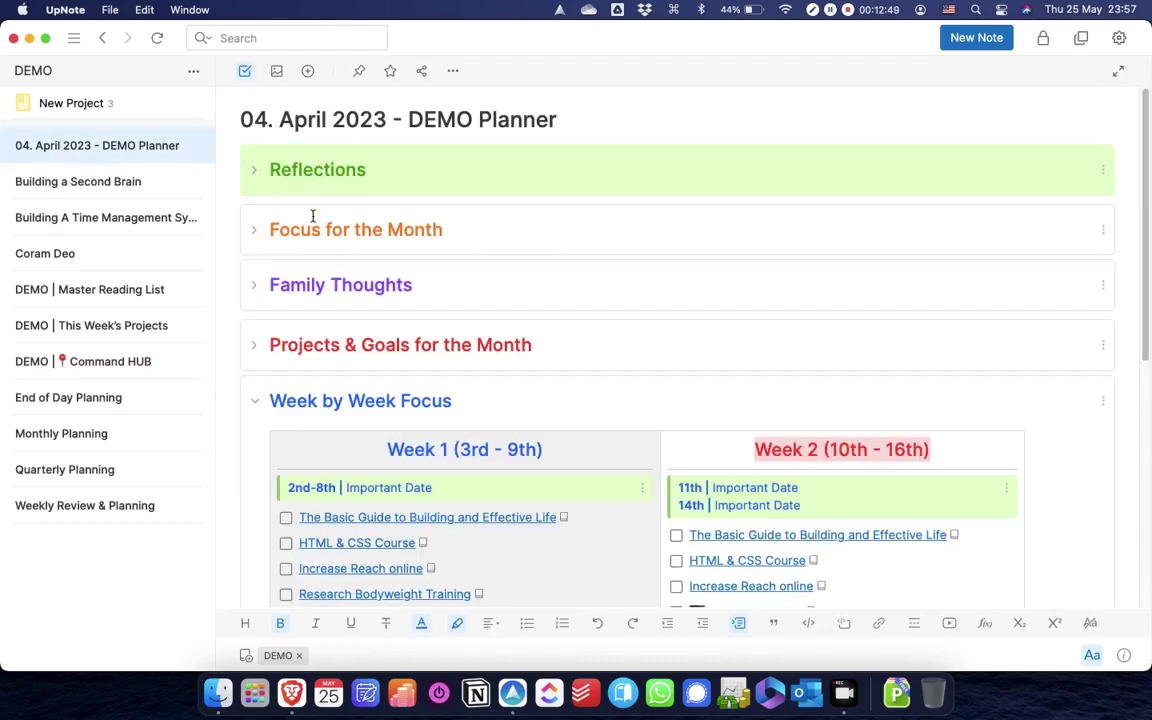
scroll(540, 267, down, 5)
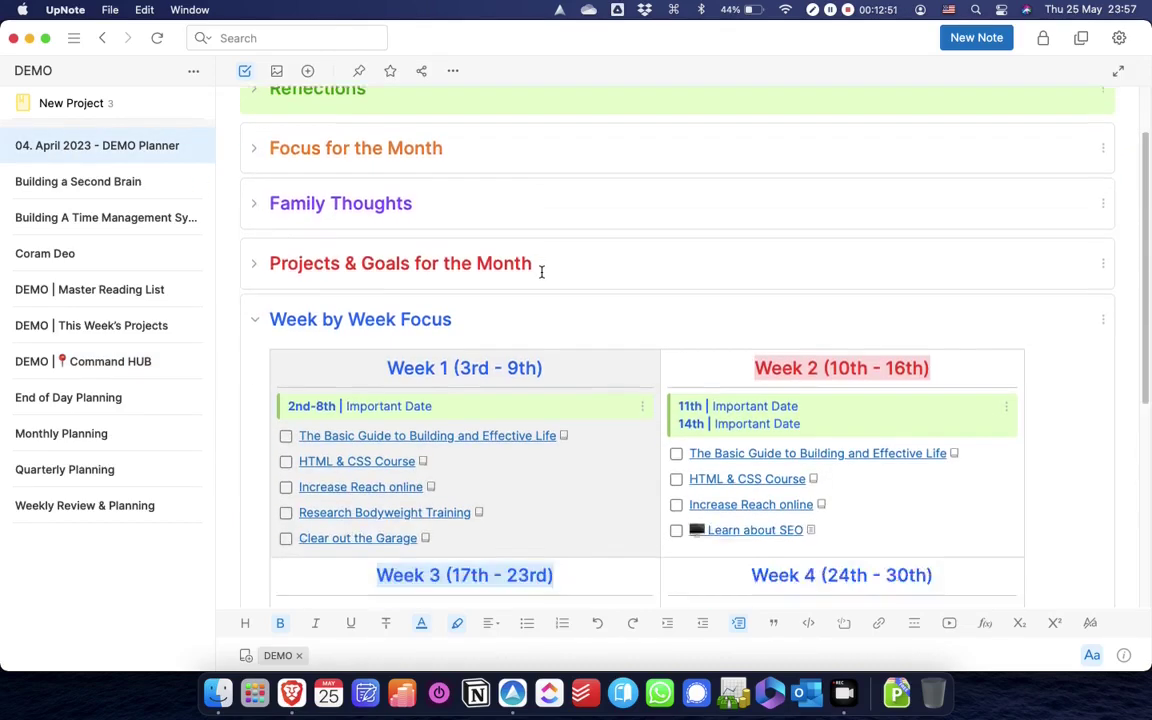
scroll(470, 262, up, 2)
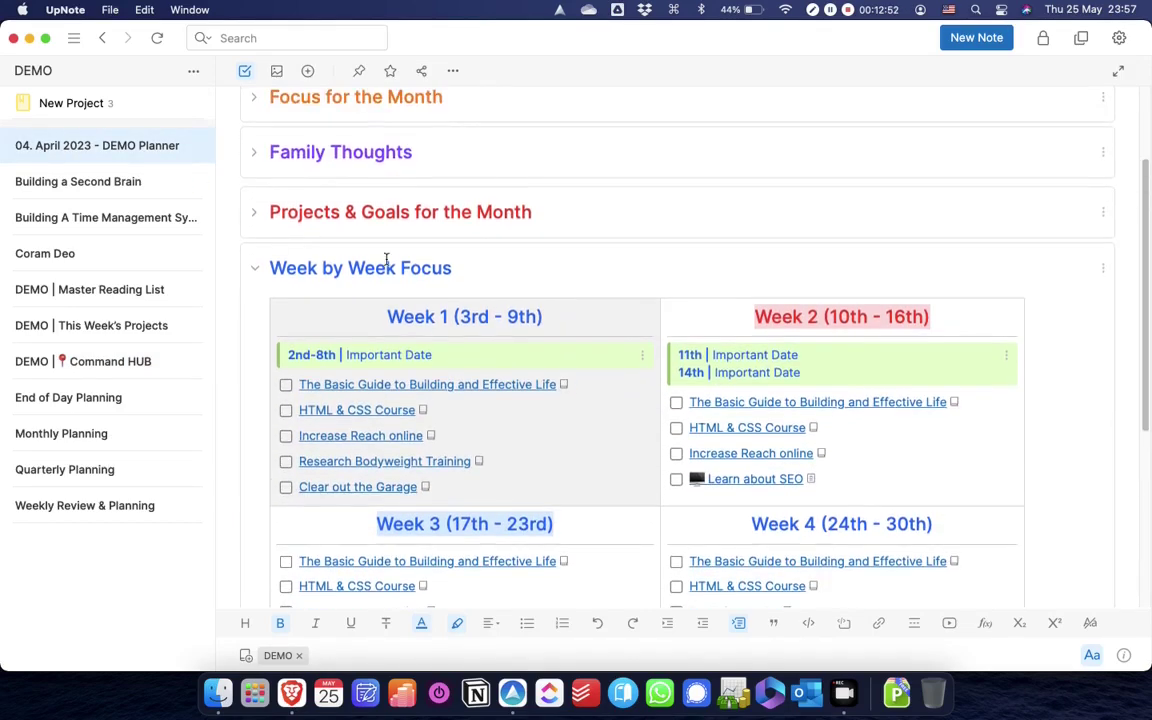
click(252, 215)
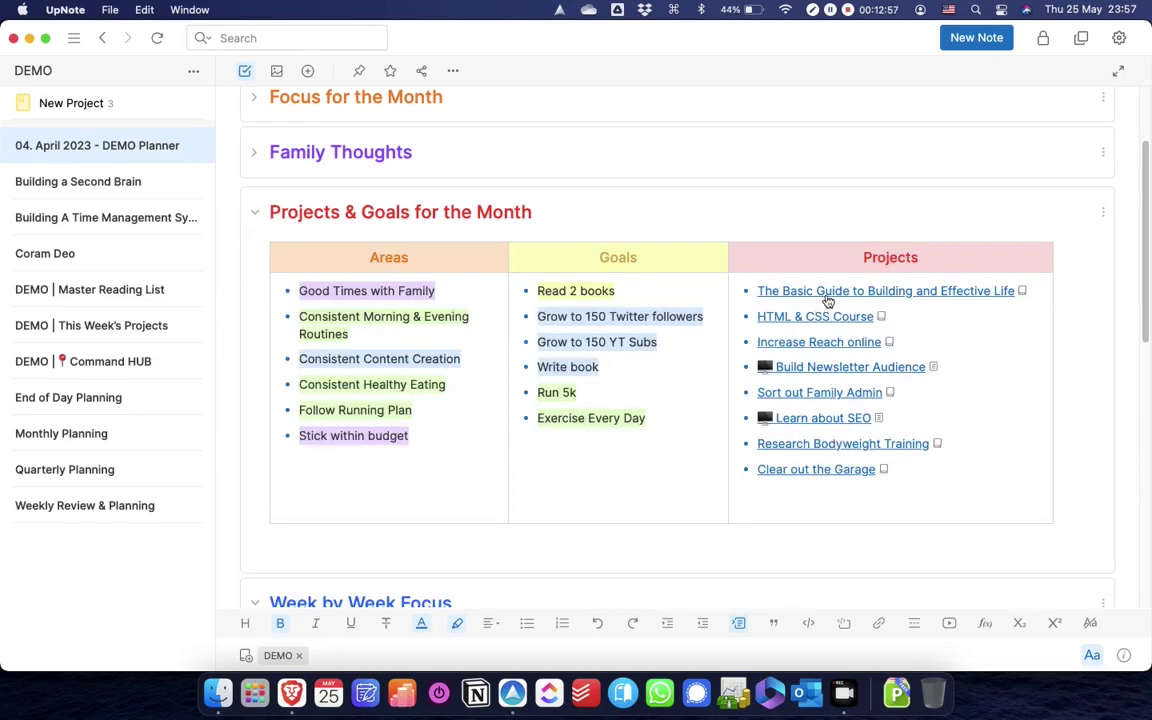
Step: Select the four Week 2 project tasks in the Week by Week Focus table
scroll(845, 465, down, 5)
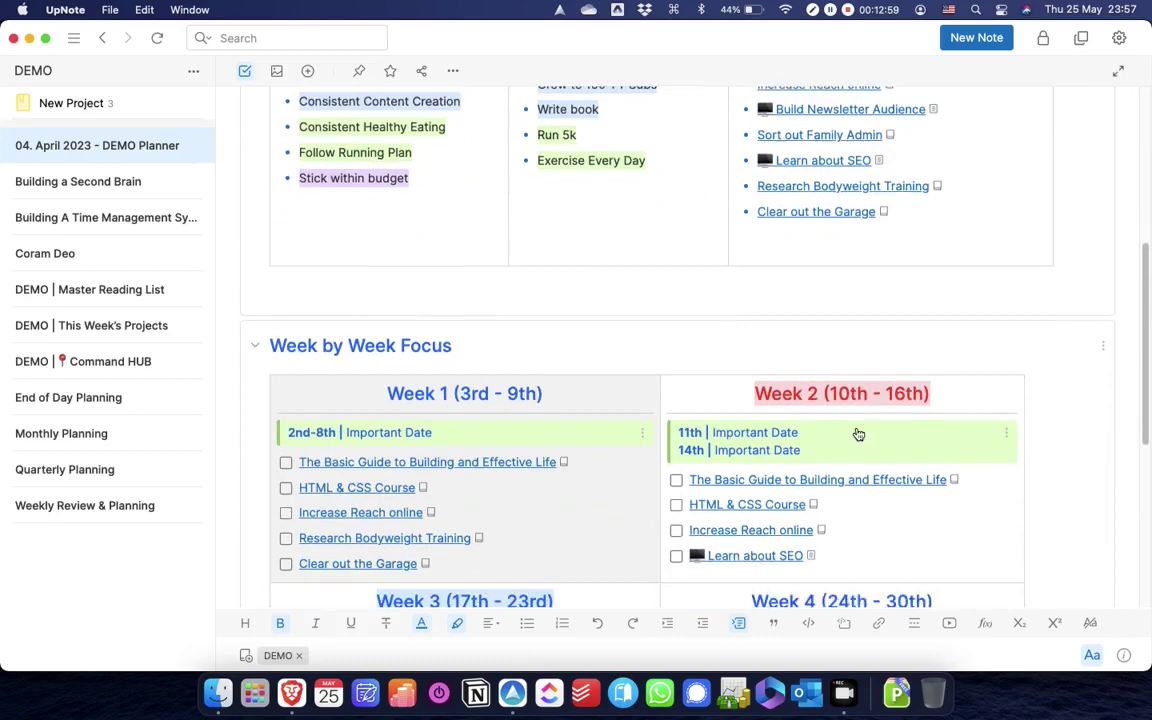
scroll(858, 434, down, 3)
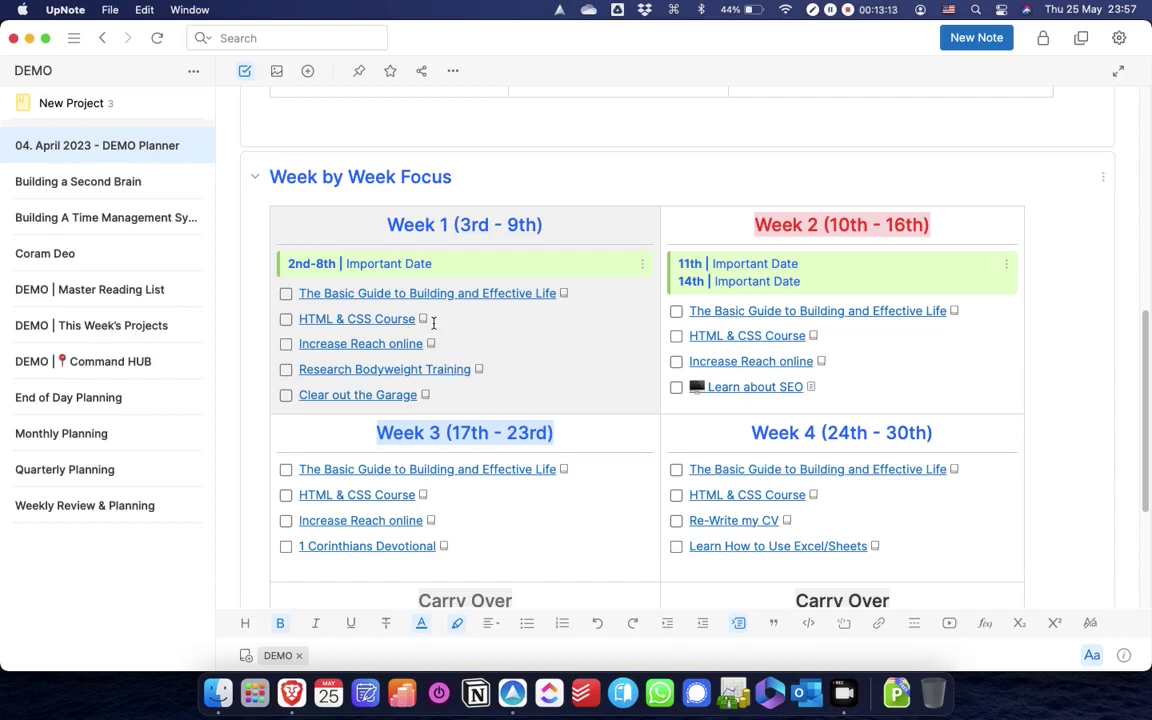
scroll(437, 321, down, 1)
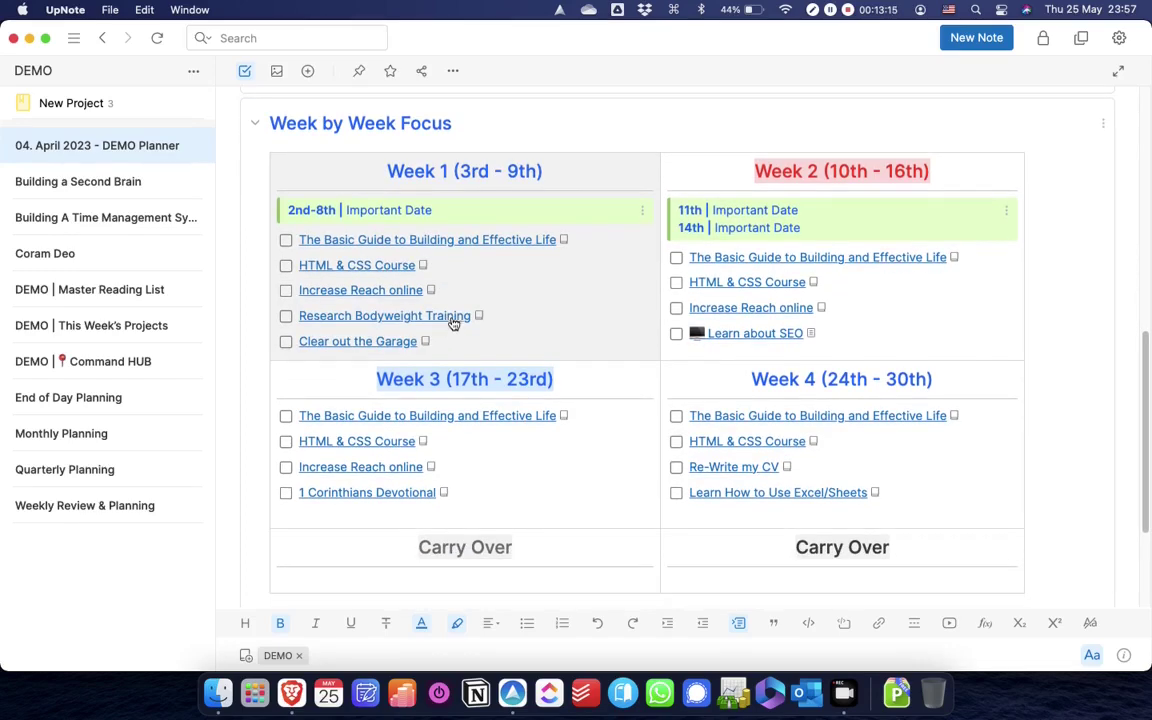
scroll(478, 326, down, 2)
click(489, 390)
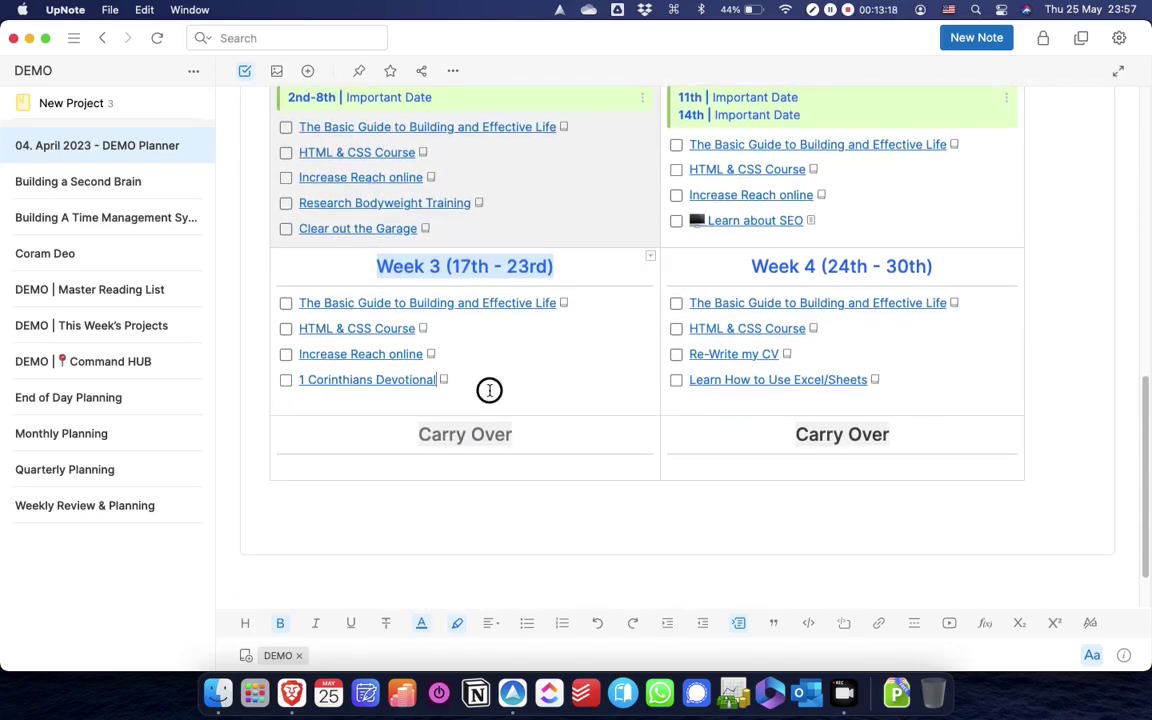
scroll(489, 287, up, 1)
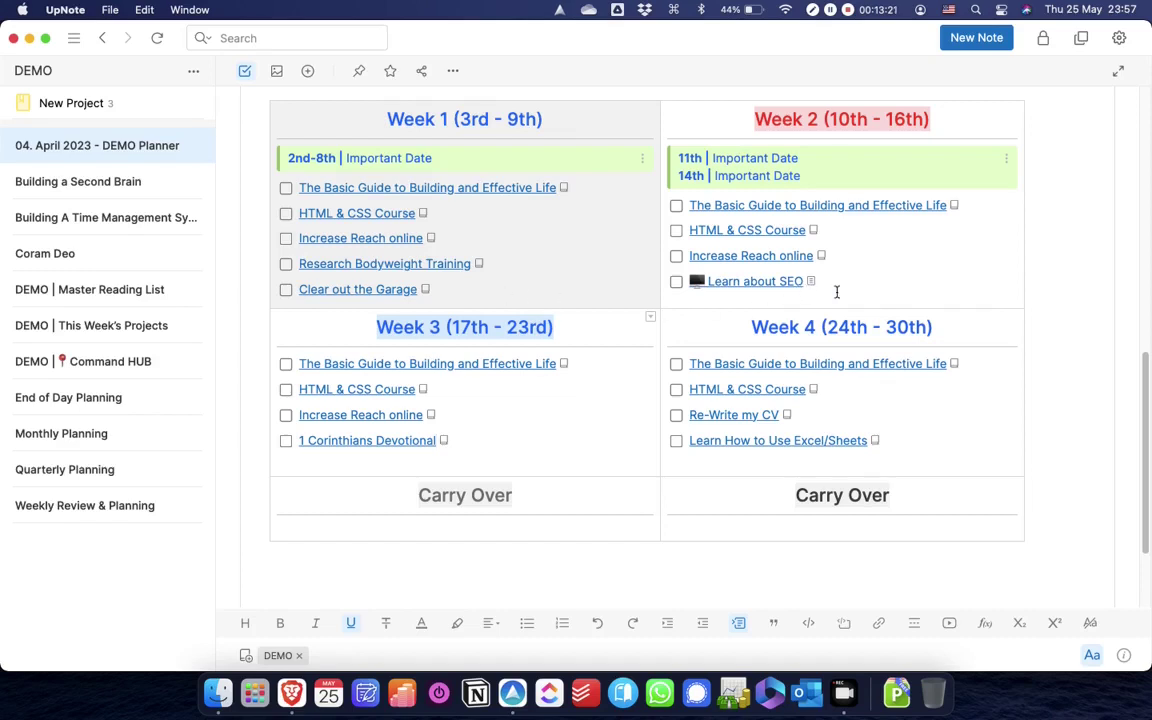
drag(834, 289, 686, 207)
key(super+c)
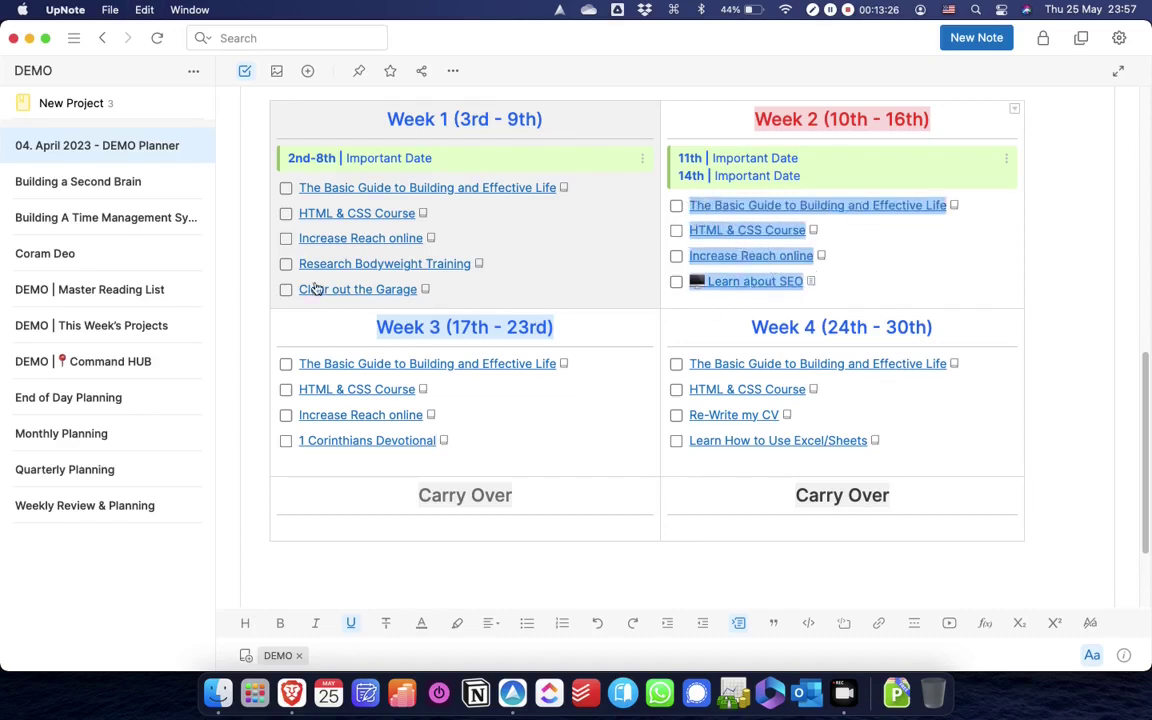
Step: Paste the four Week 2 tasks below This Week's Projects links, then select The Basic Guide task
click(121, 326)
scroll(436, 484, down, 5)
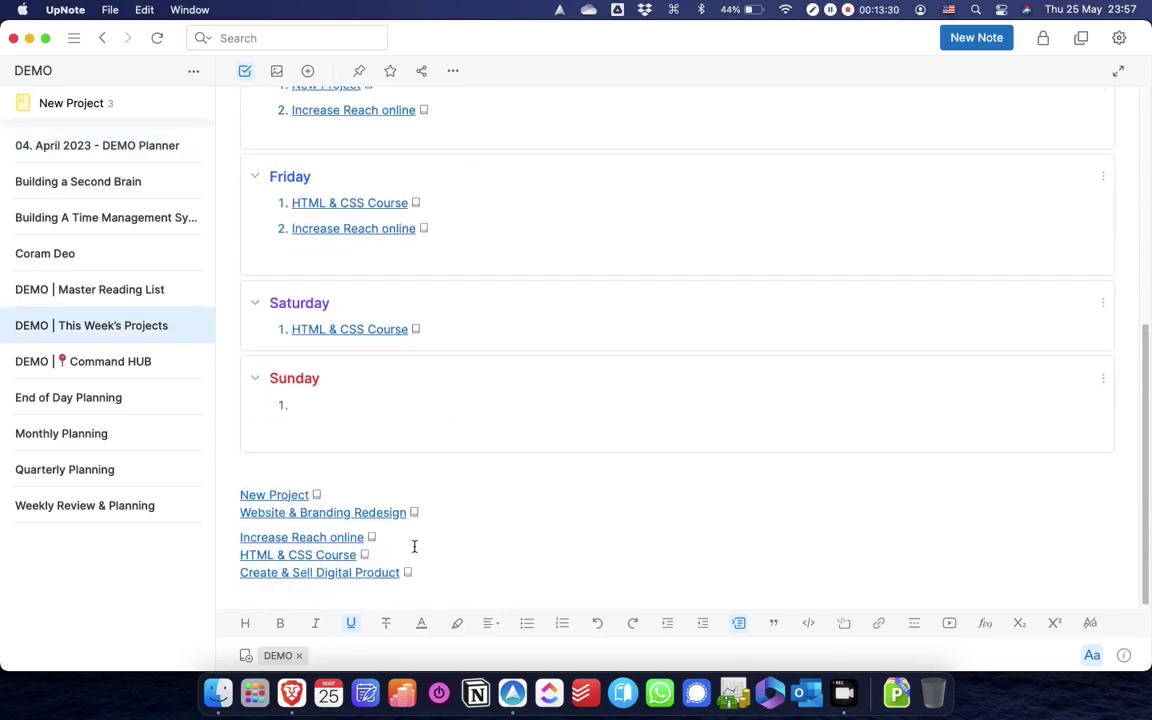
key(Return)
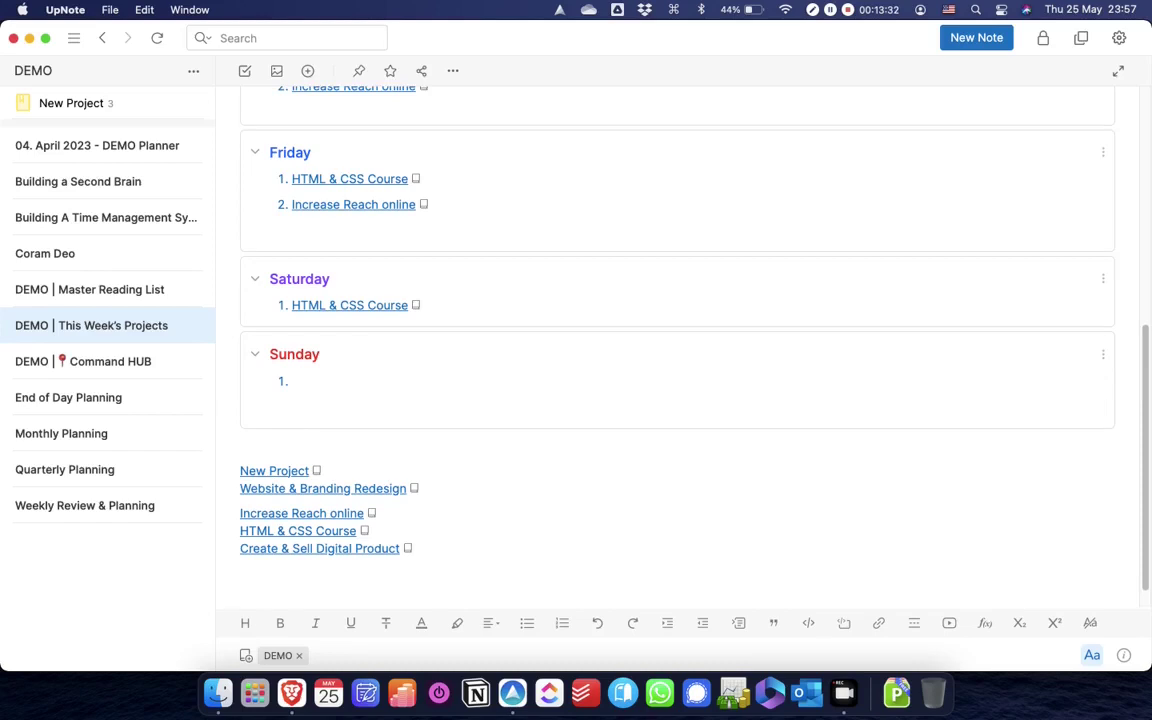
key(super+v)
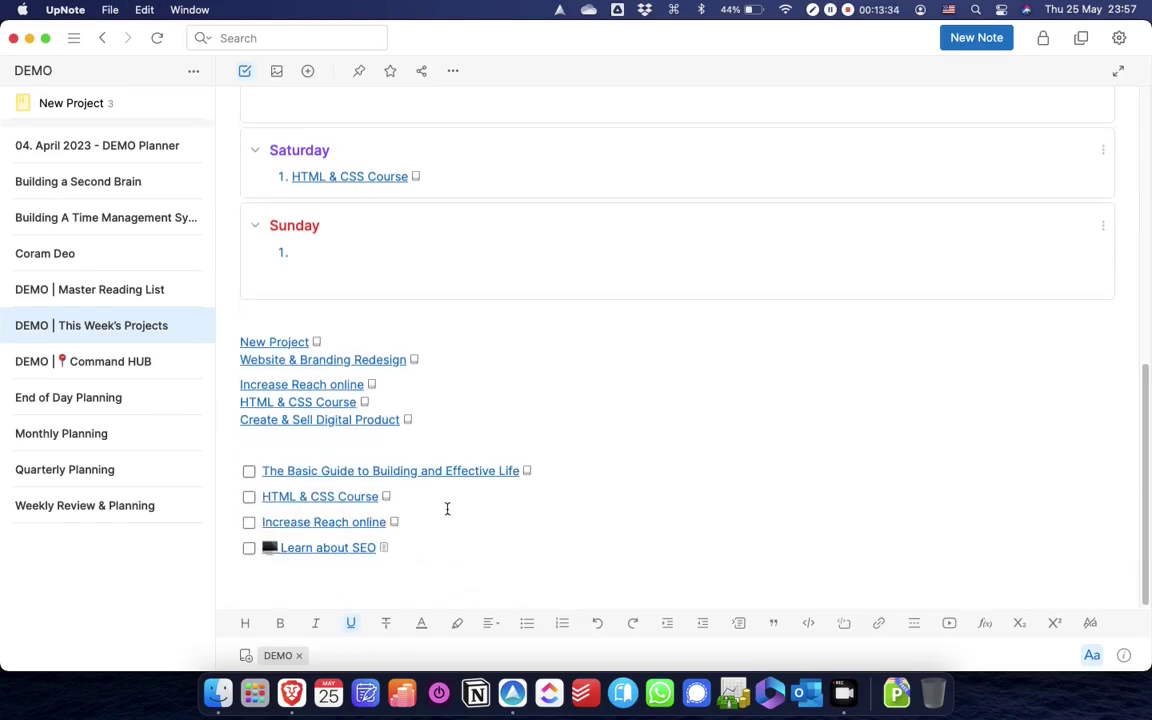
drag(577, 473, 258, 470)
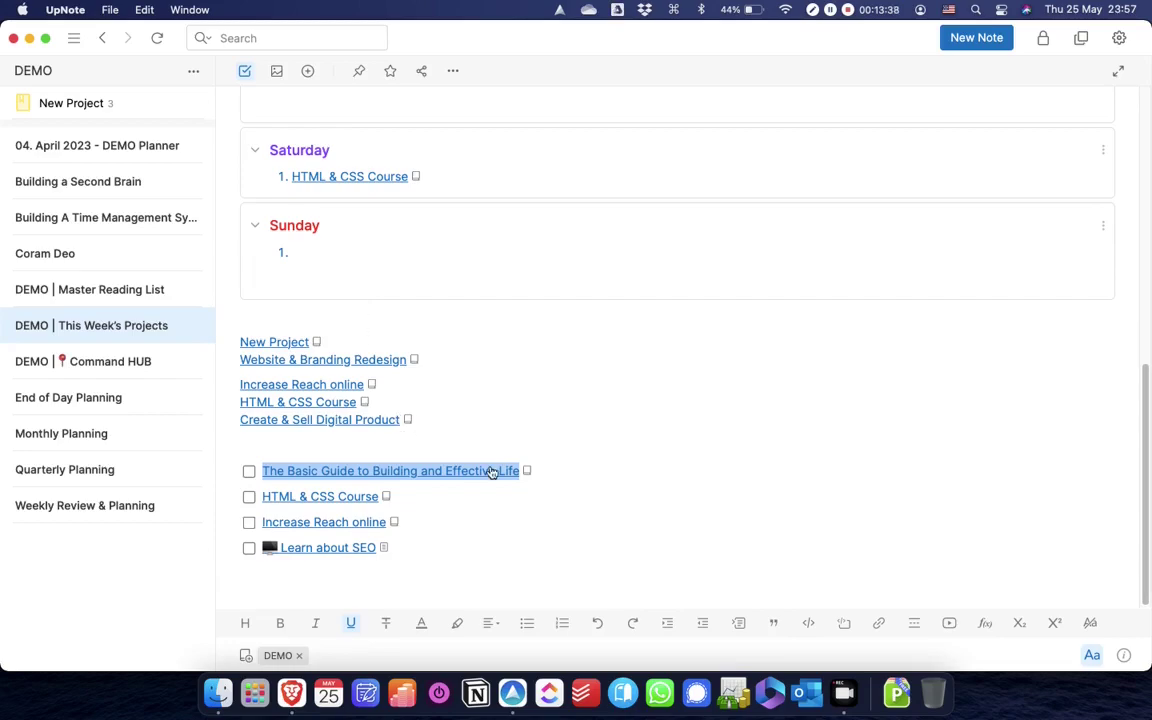